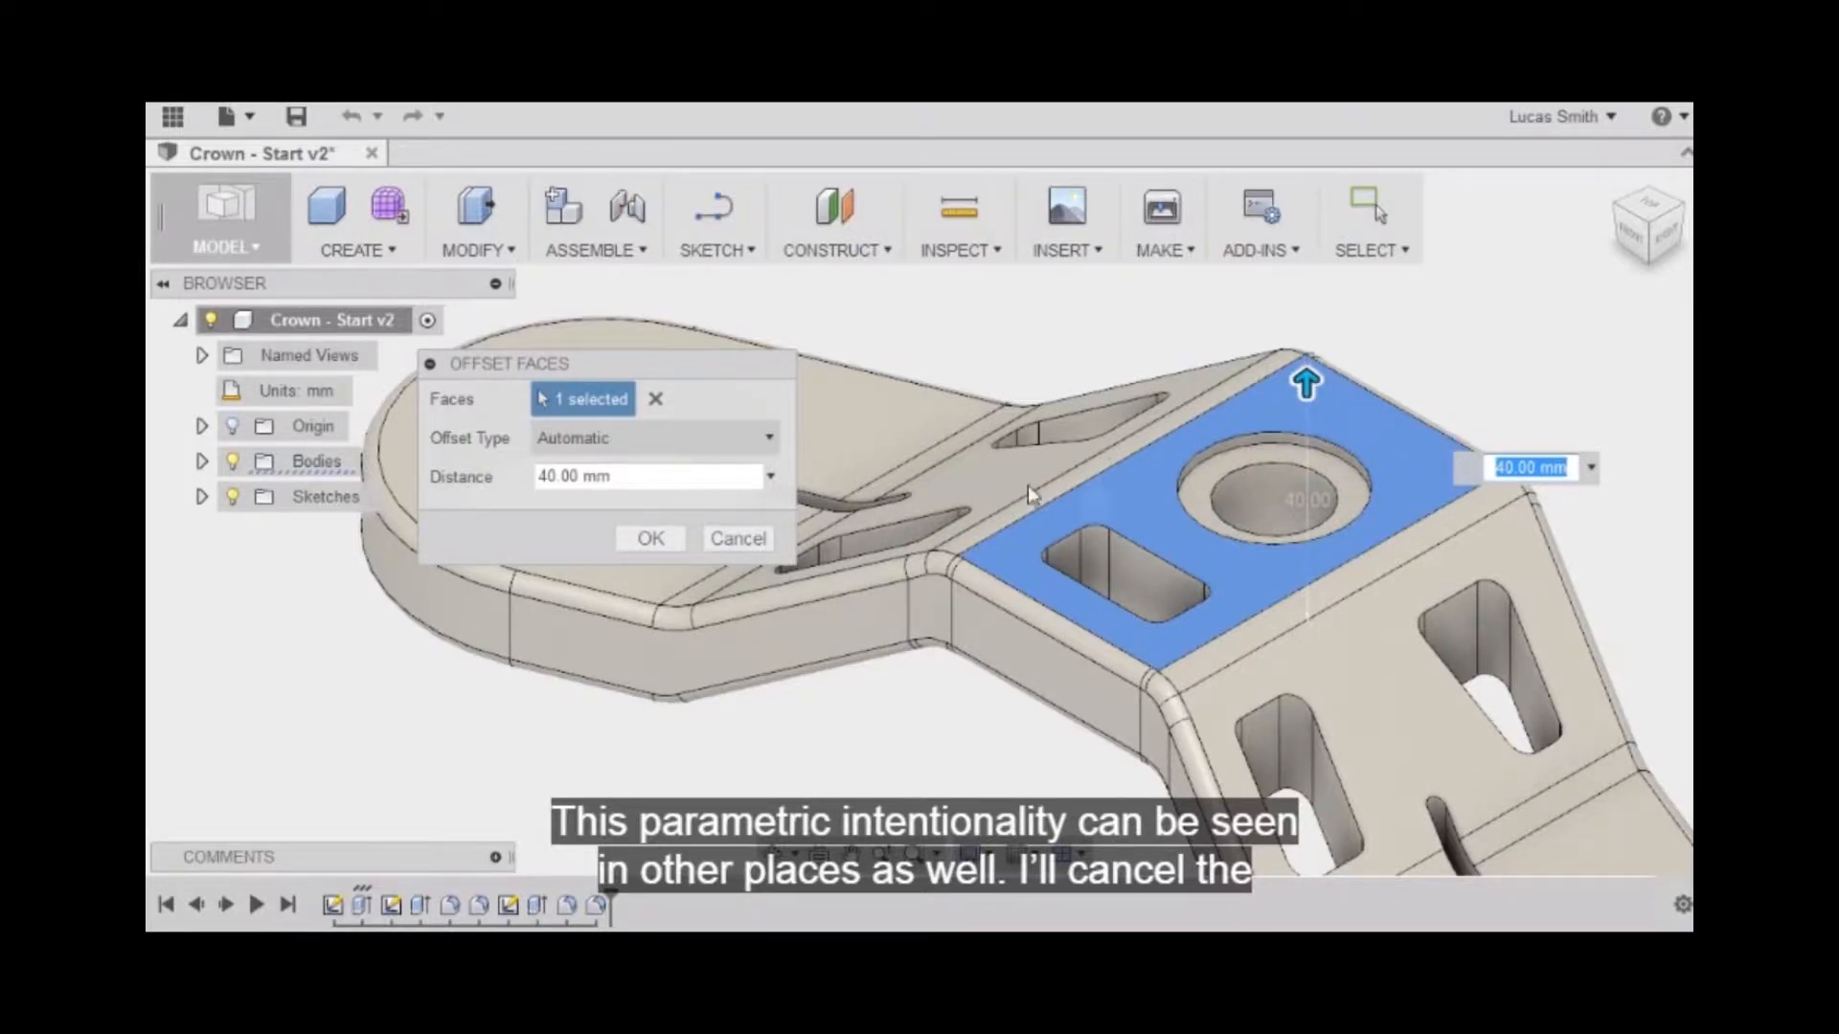
Step: Leave the top face offset and try to offset the four outer top fillet faces to a 25 mm radius with Press Pull
left_click(754, 542)
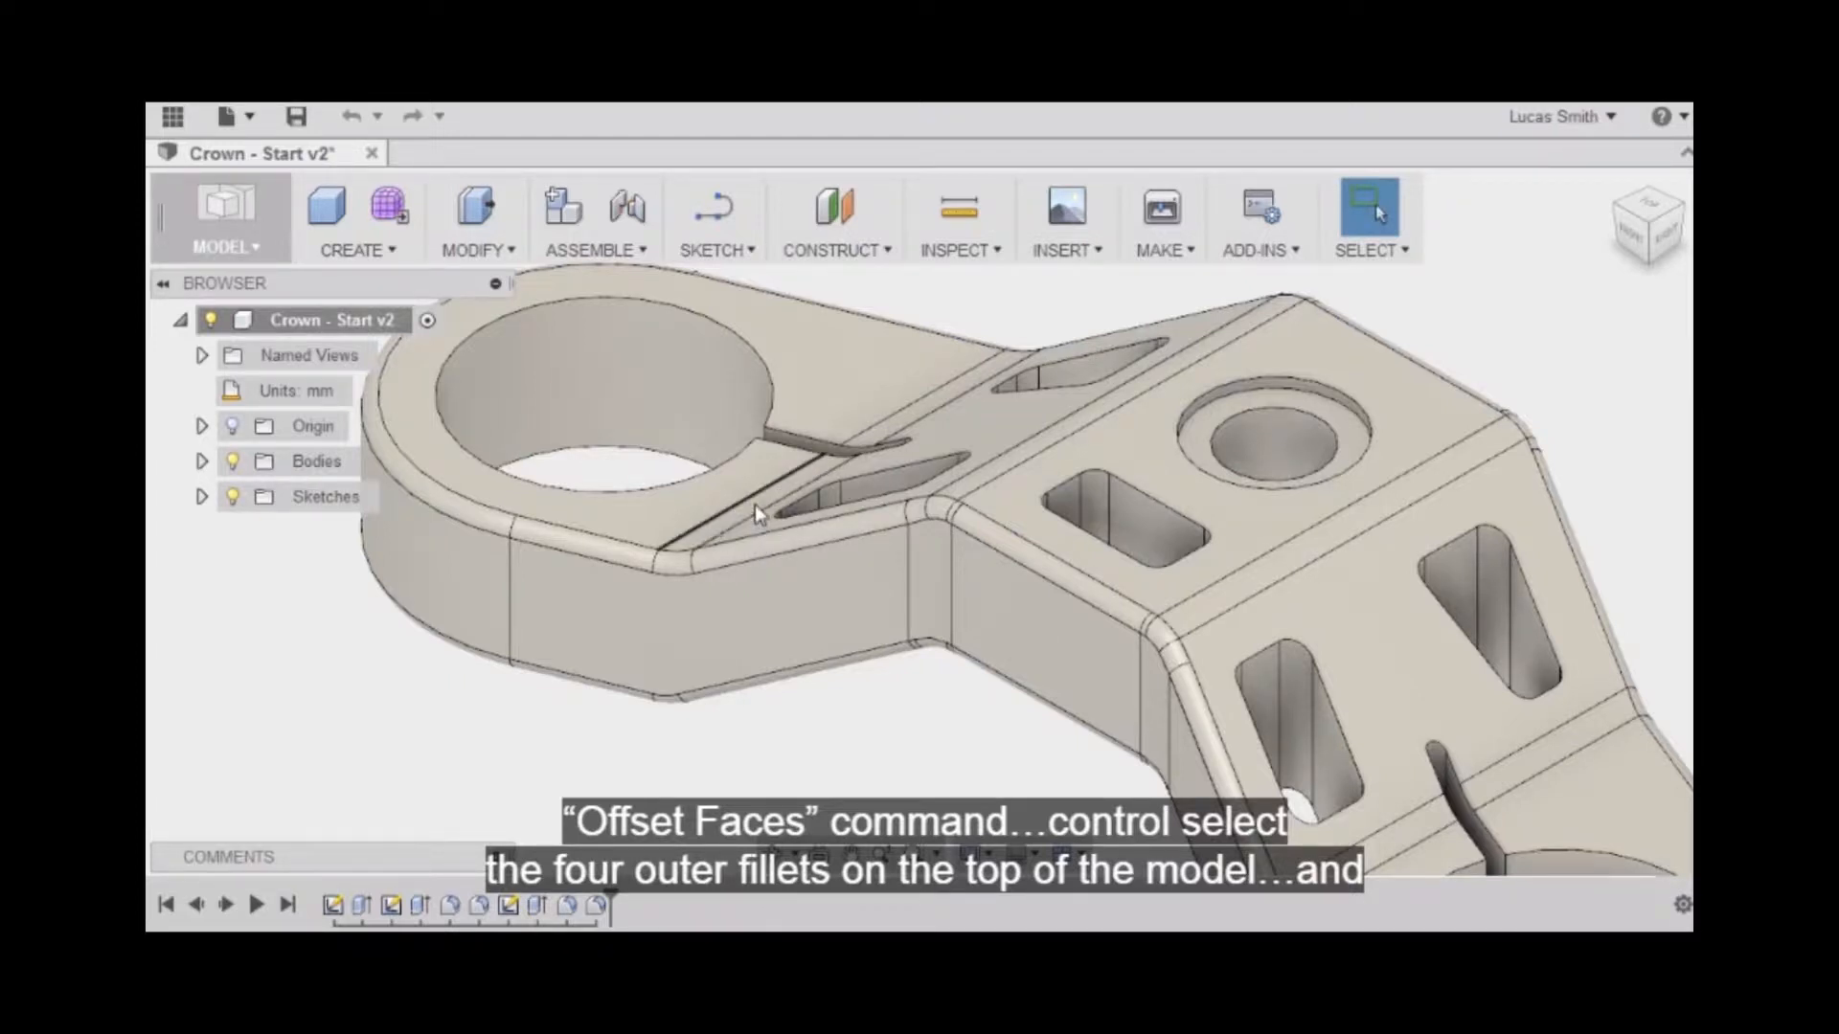
scroll(757, 515, "up", 5)
left_click(757, 510)
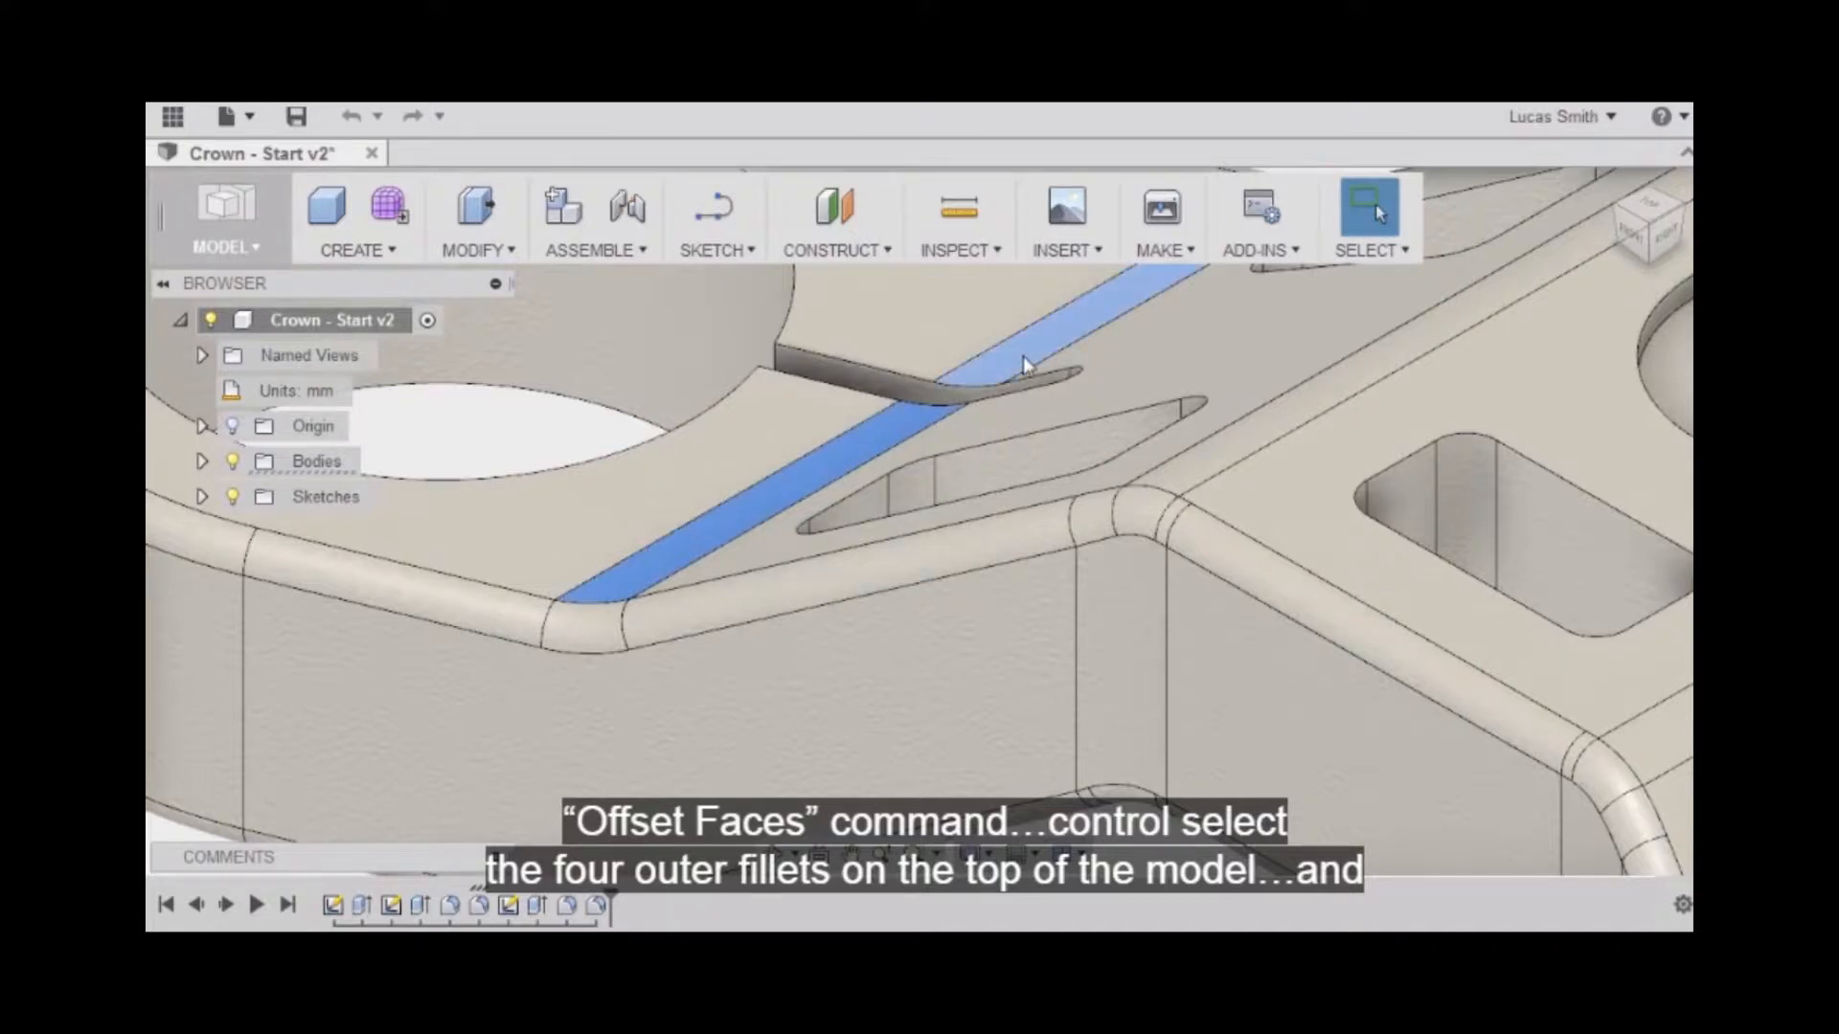
scroll(1023, 362, "down", 5)
middle_click_drag(929, 393, 593, 395)
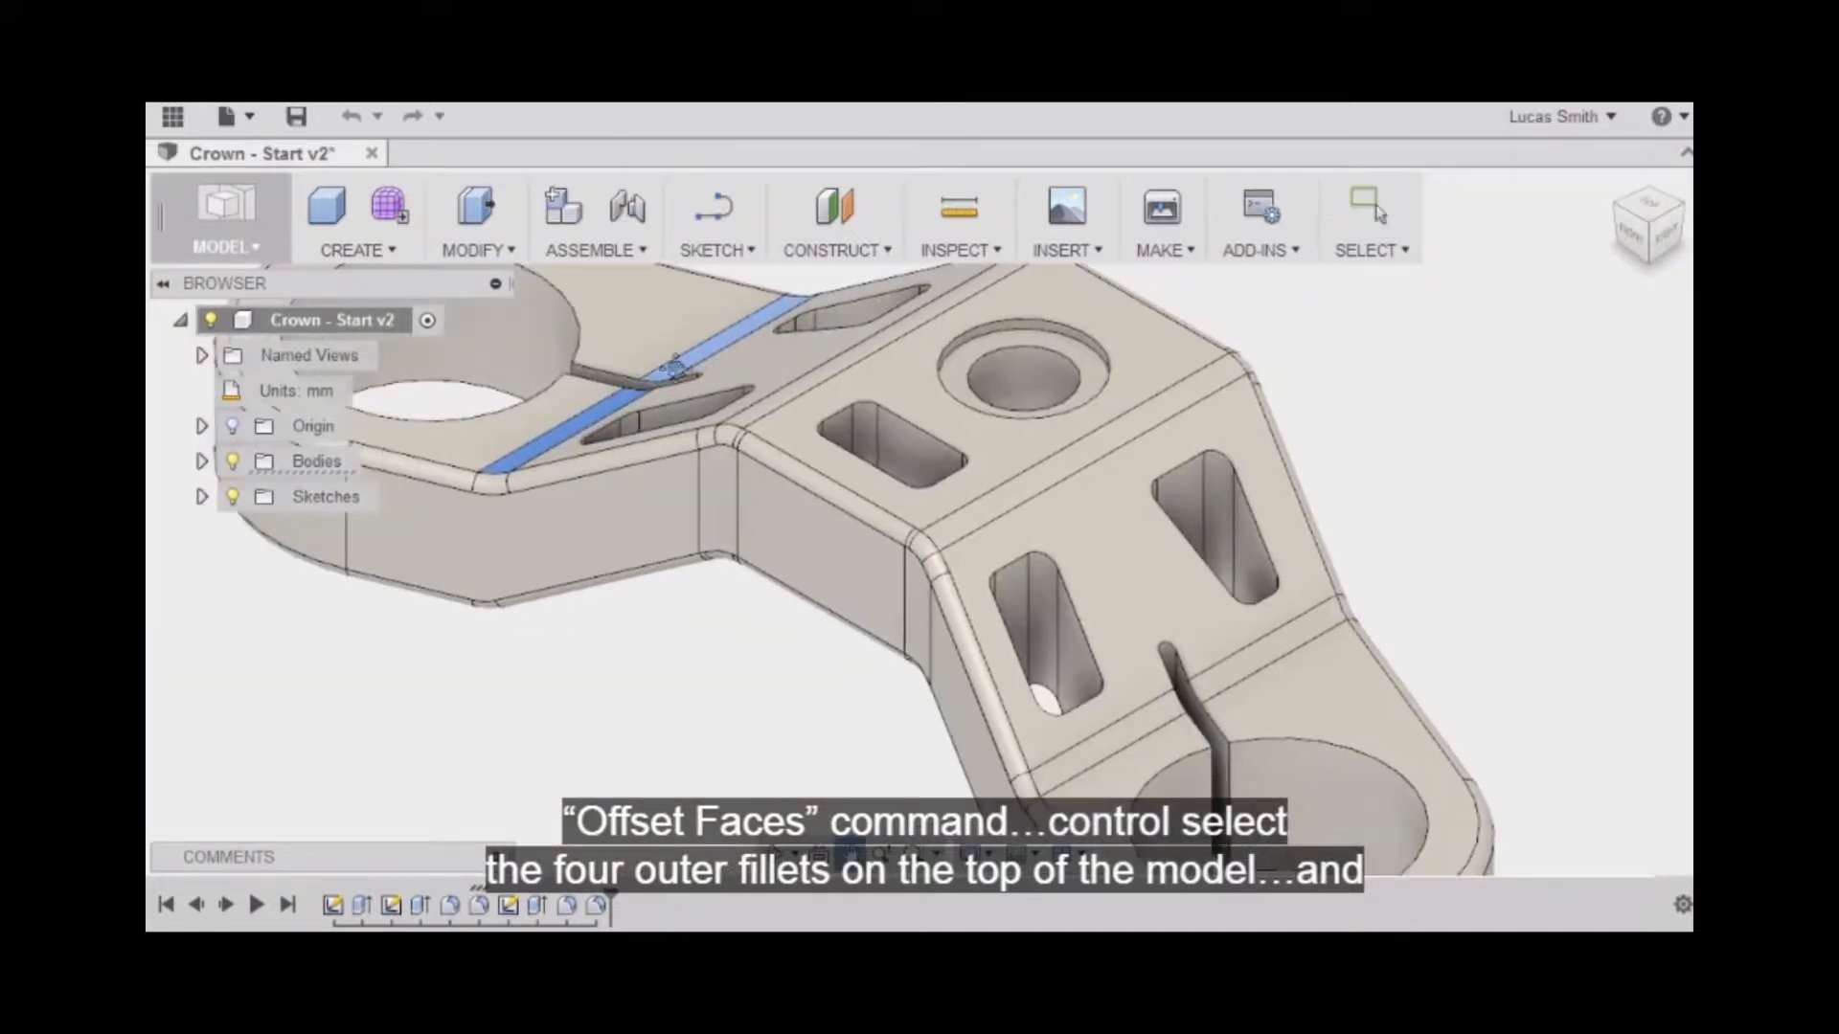
left_click(1109, 744, "ctrl")
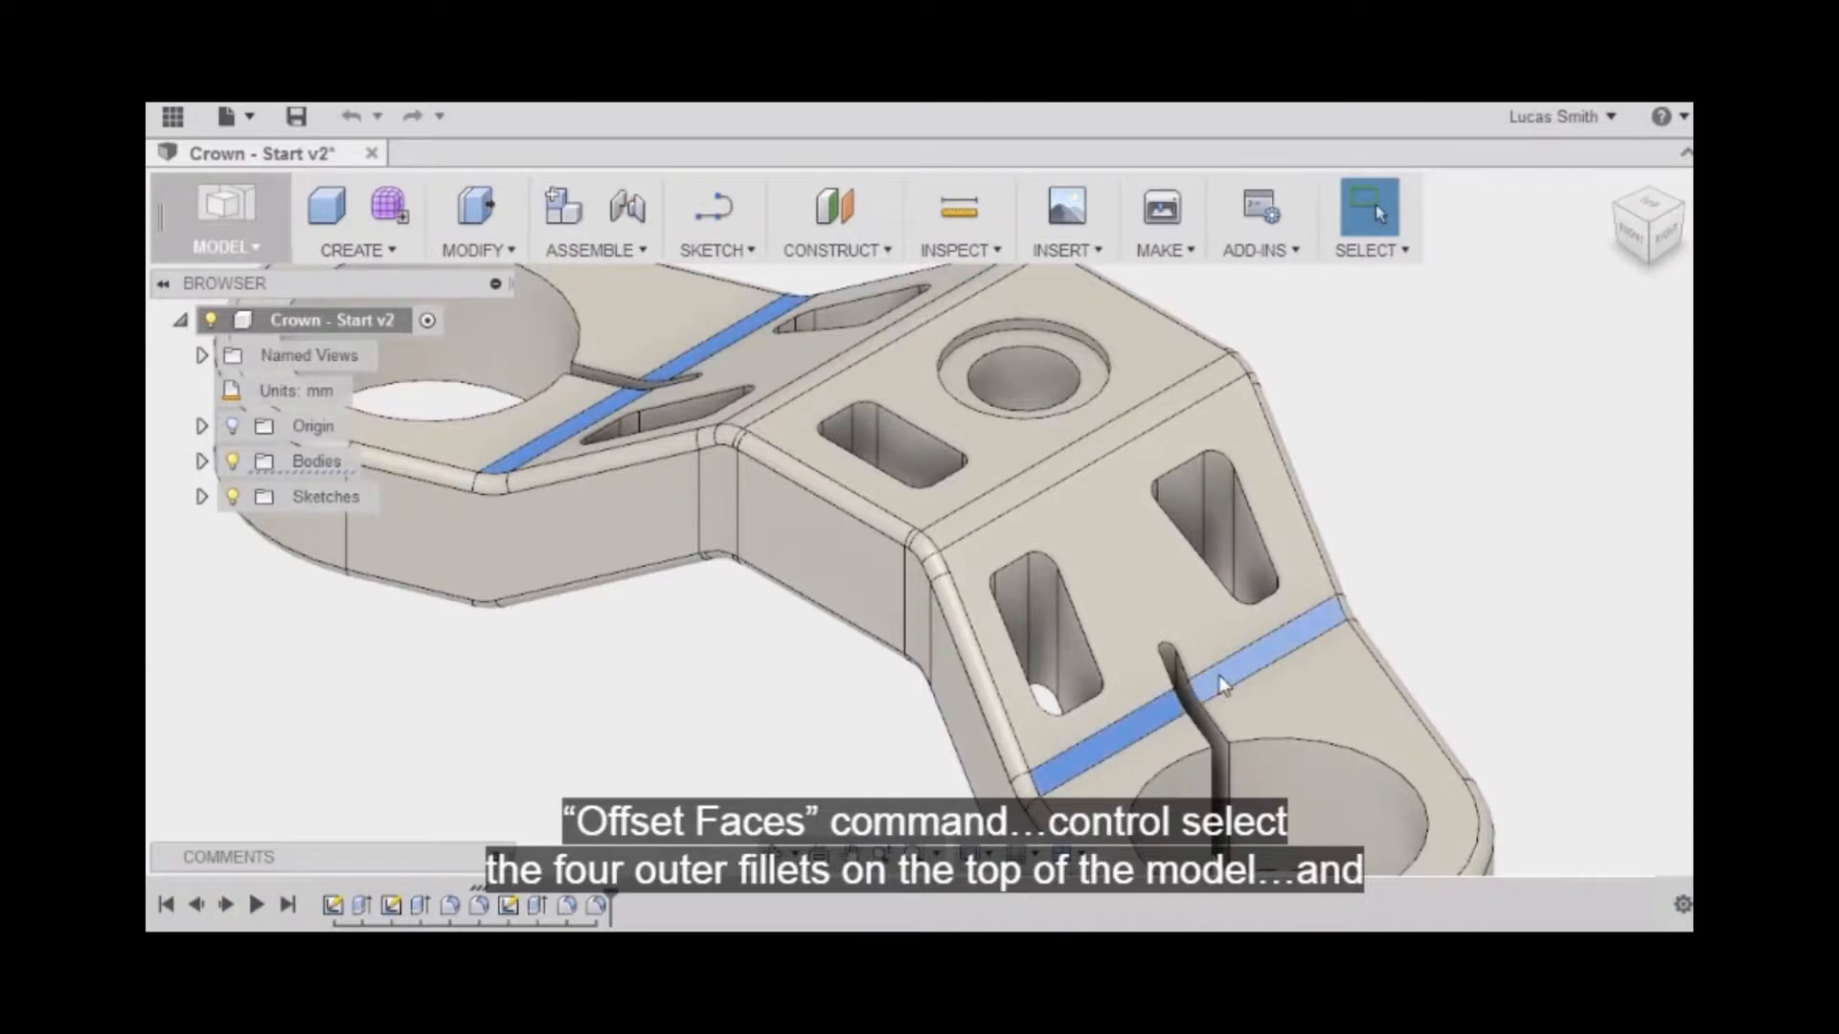
left_click(1284, 637, "ctrl")
left_click(478, 206)
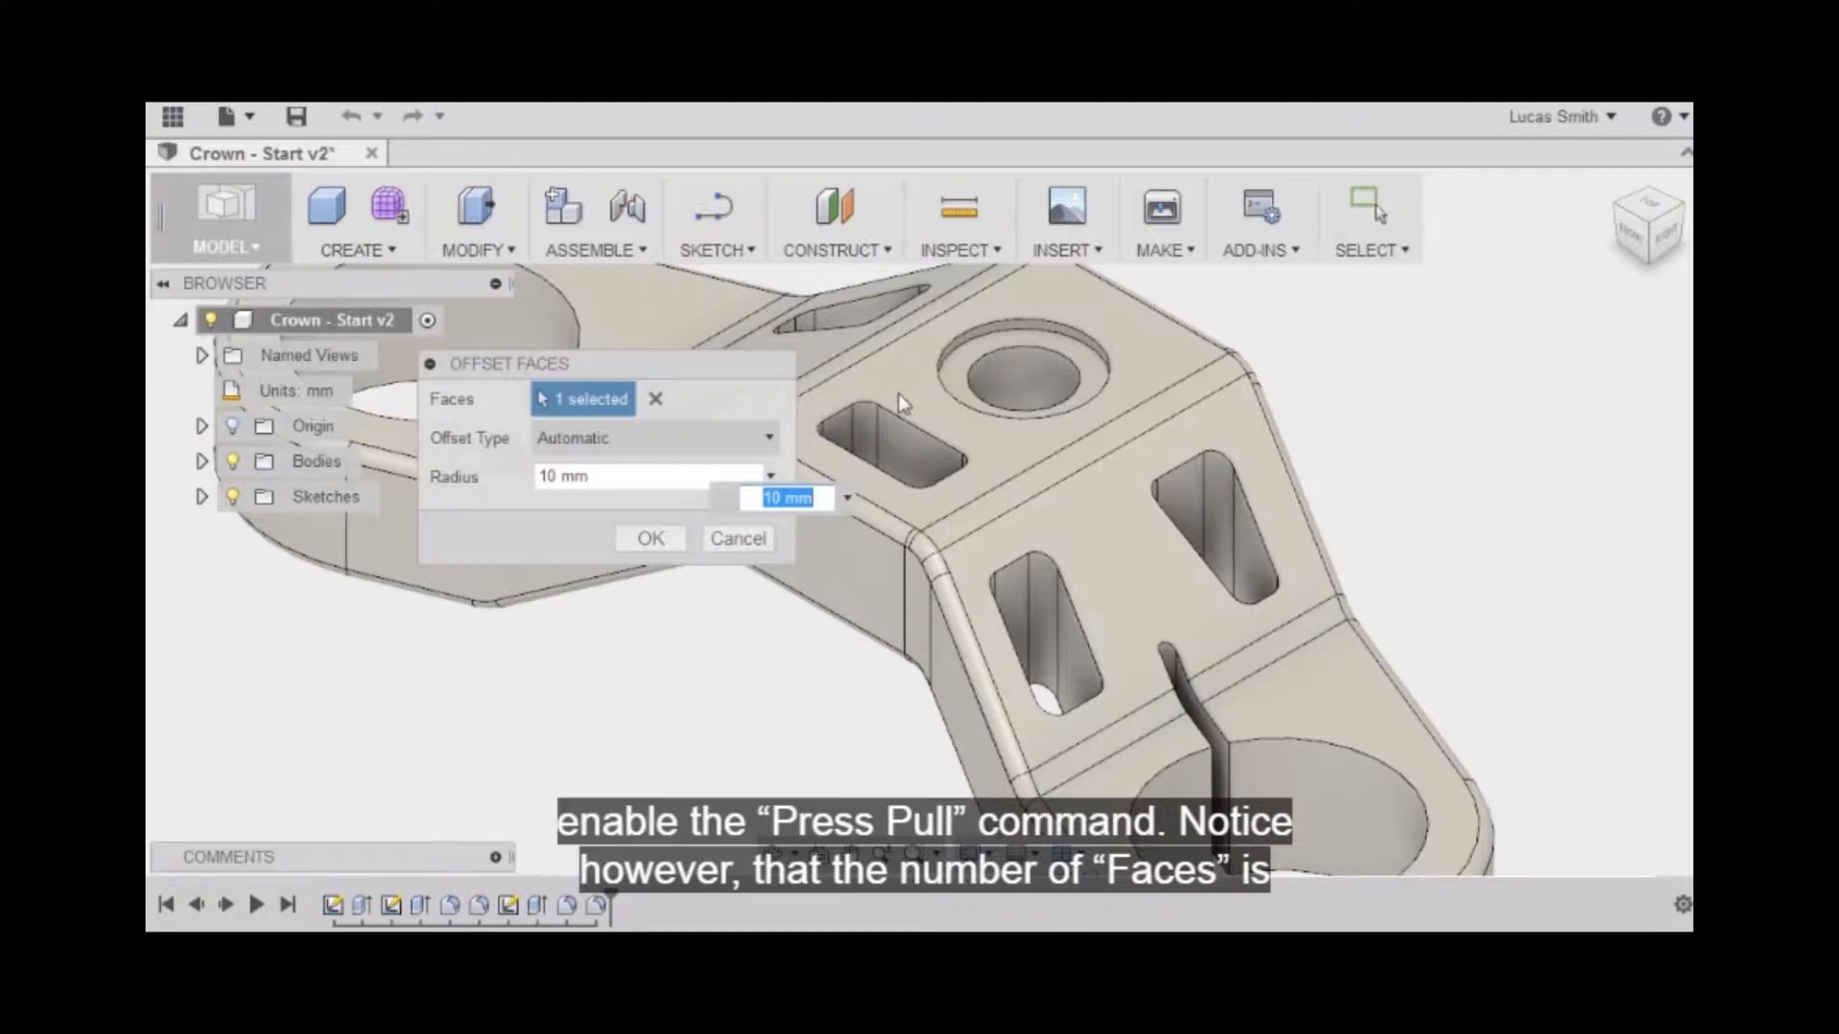
middle_click_drag(948, 402, 1334, 443)
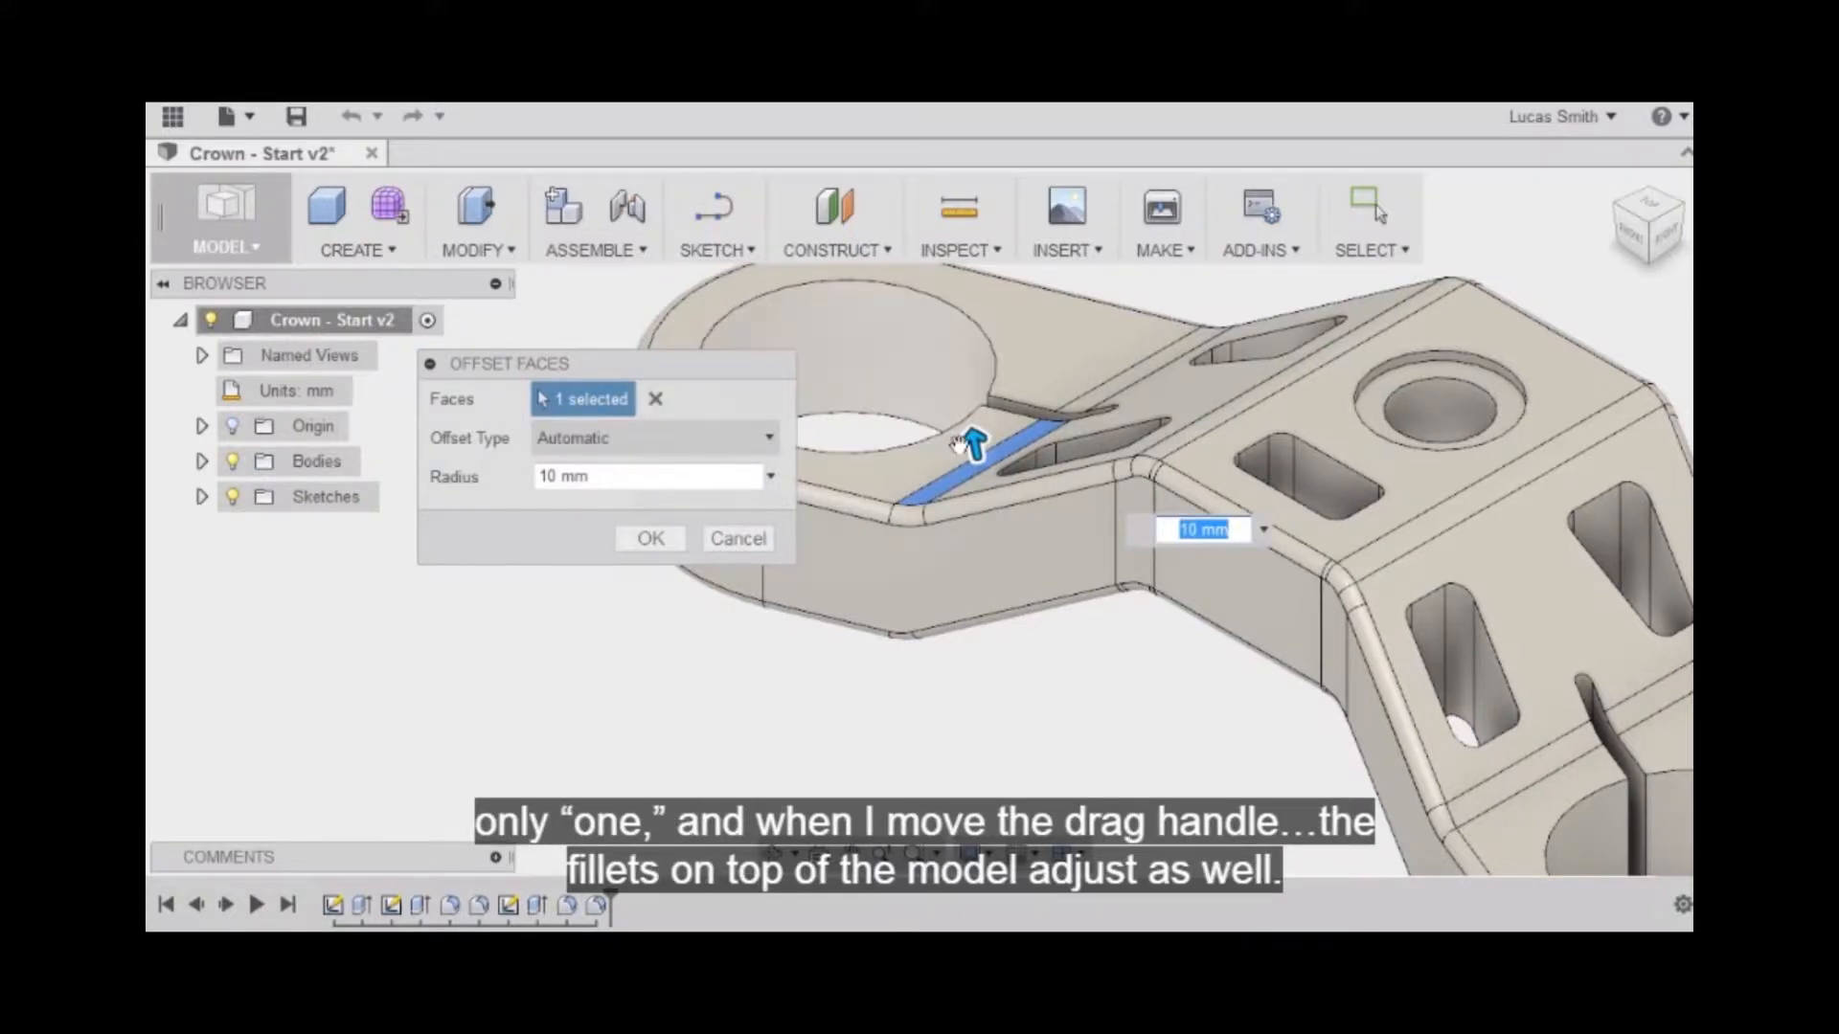
mouse_move(970, 442)
left_mouse_down()
mouse_move(977, 394)
mouse_move(968, 407)
left_mouse_up()
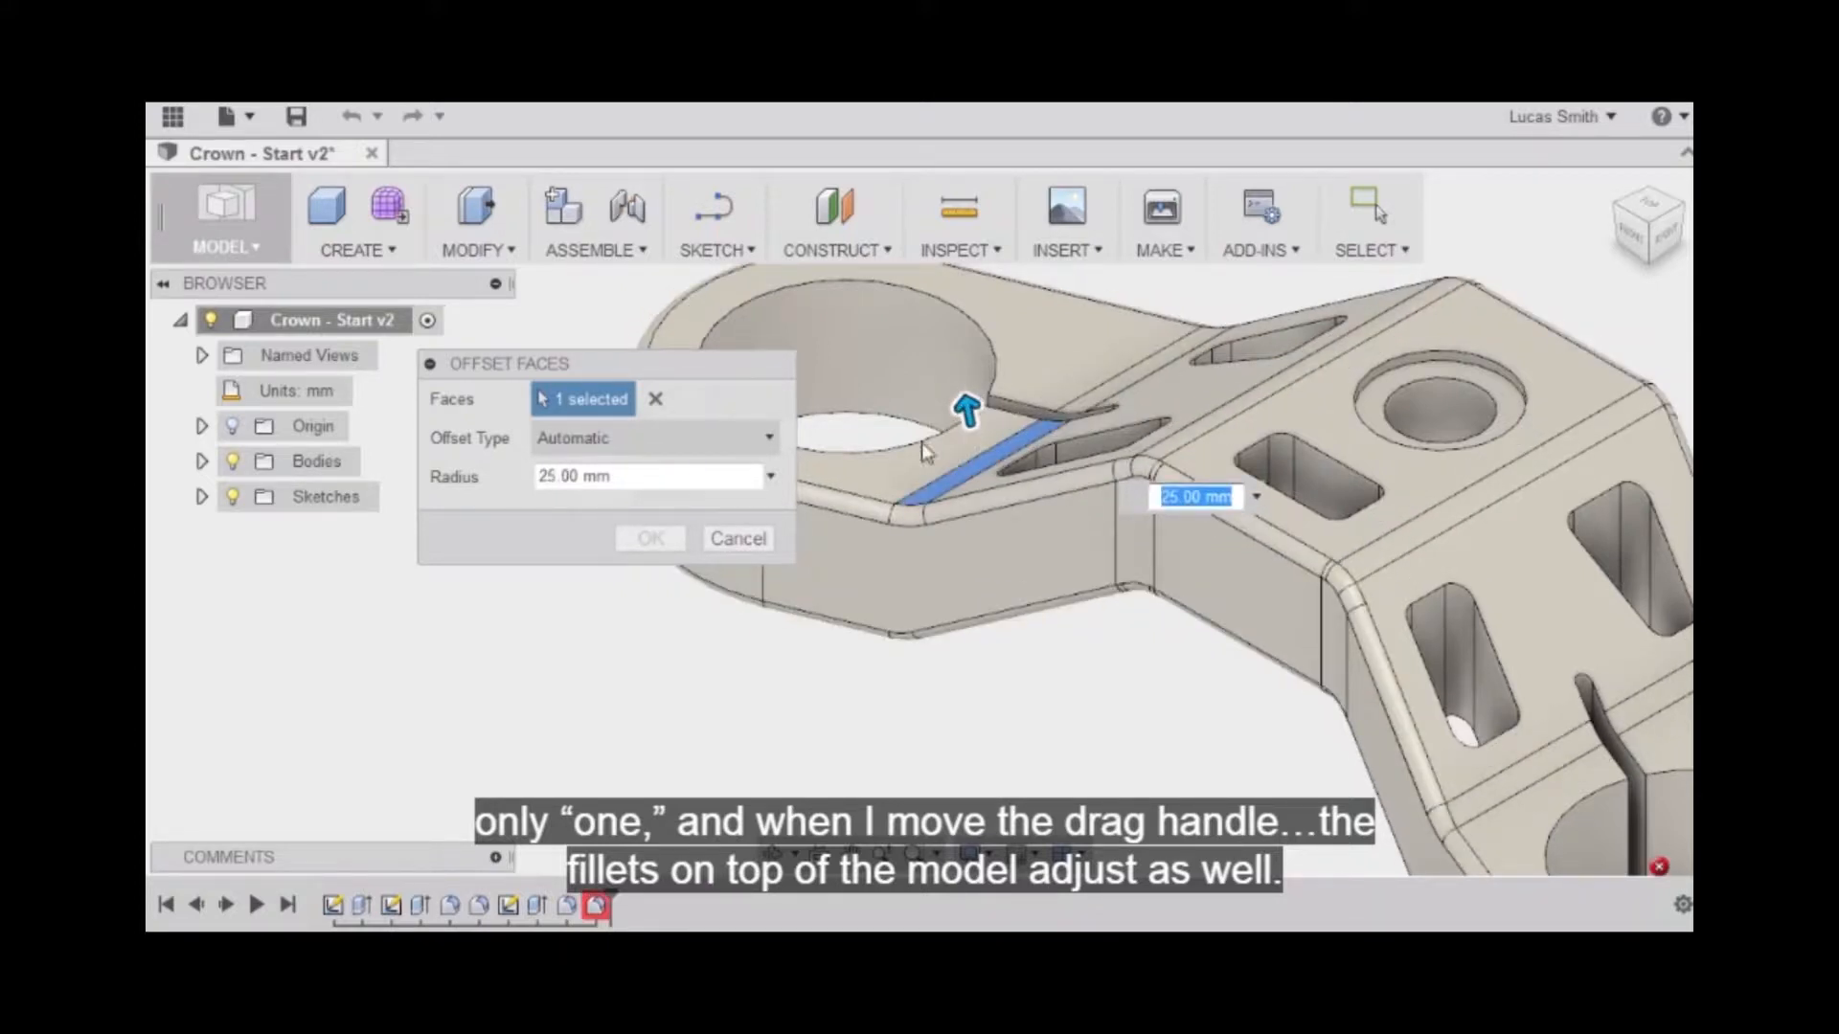
left_click(734, 539)
Step: Edit the last fillet feature in the design history and accept its constant radius of 2.50 mm
scroll(732, 532, "down", 5)
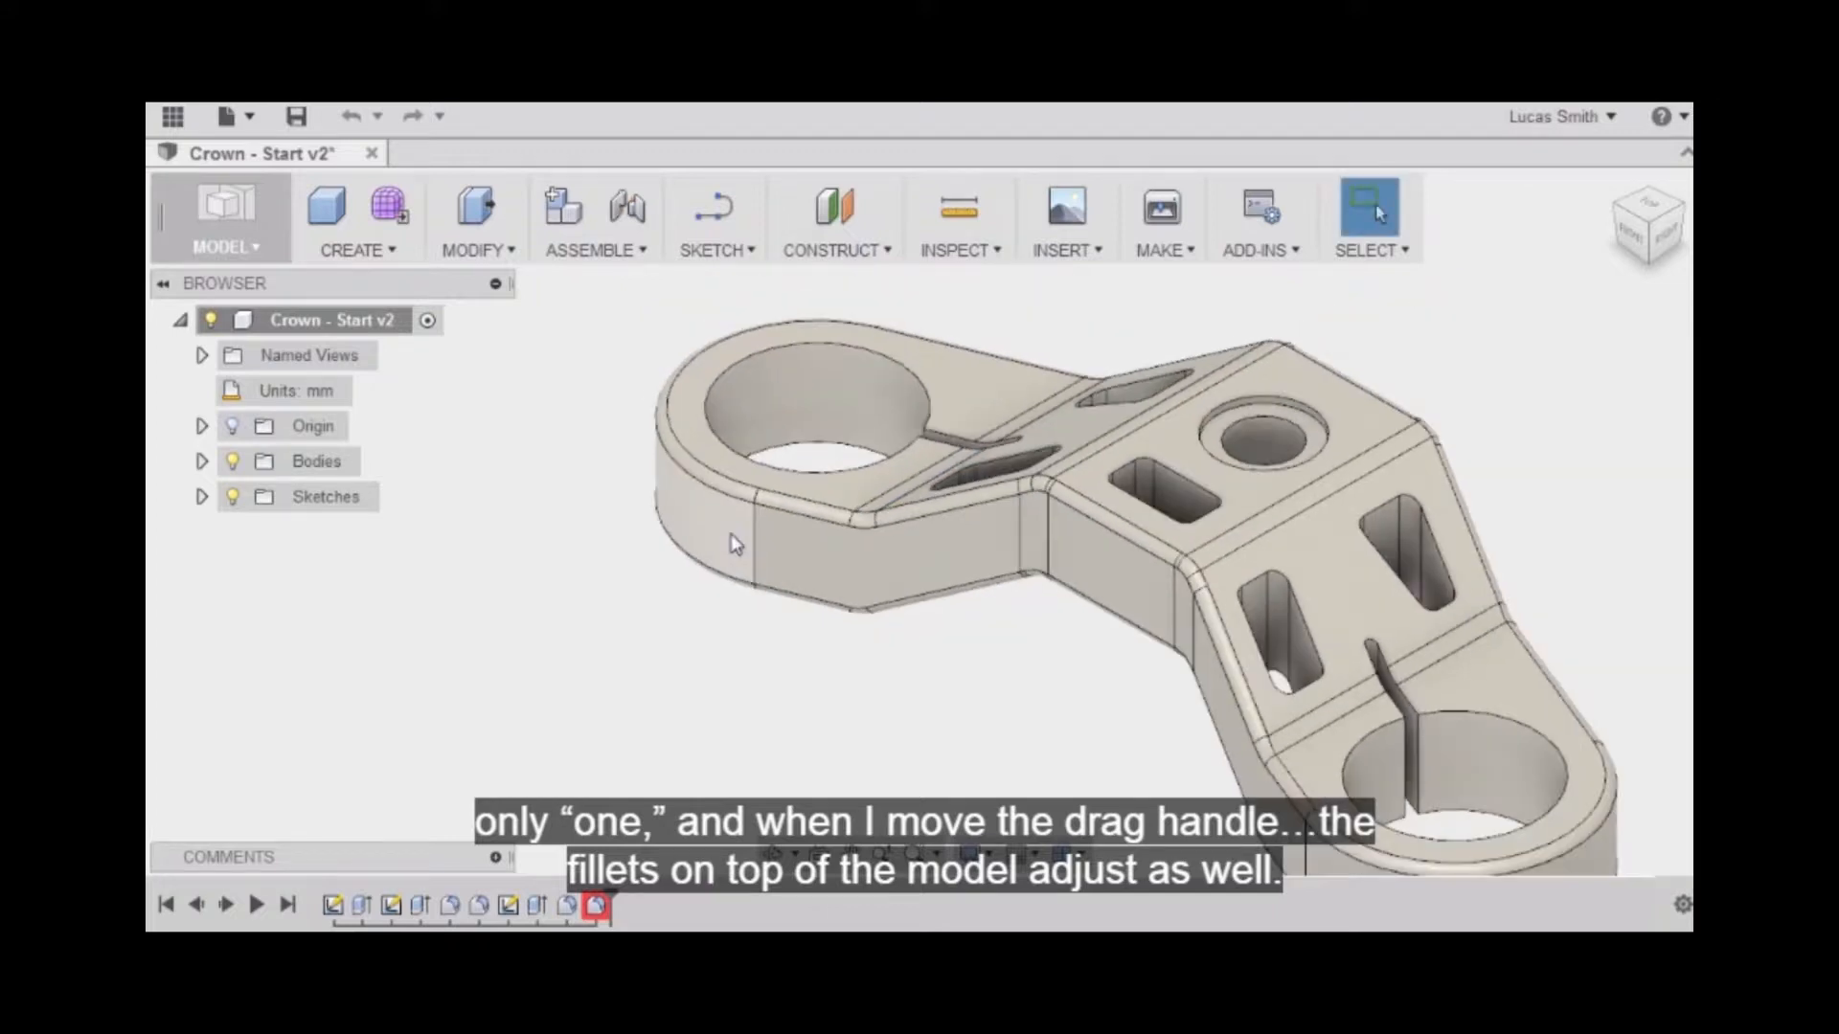
middle_click_drag(643, 481, 620, 473)
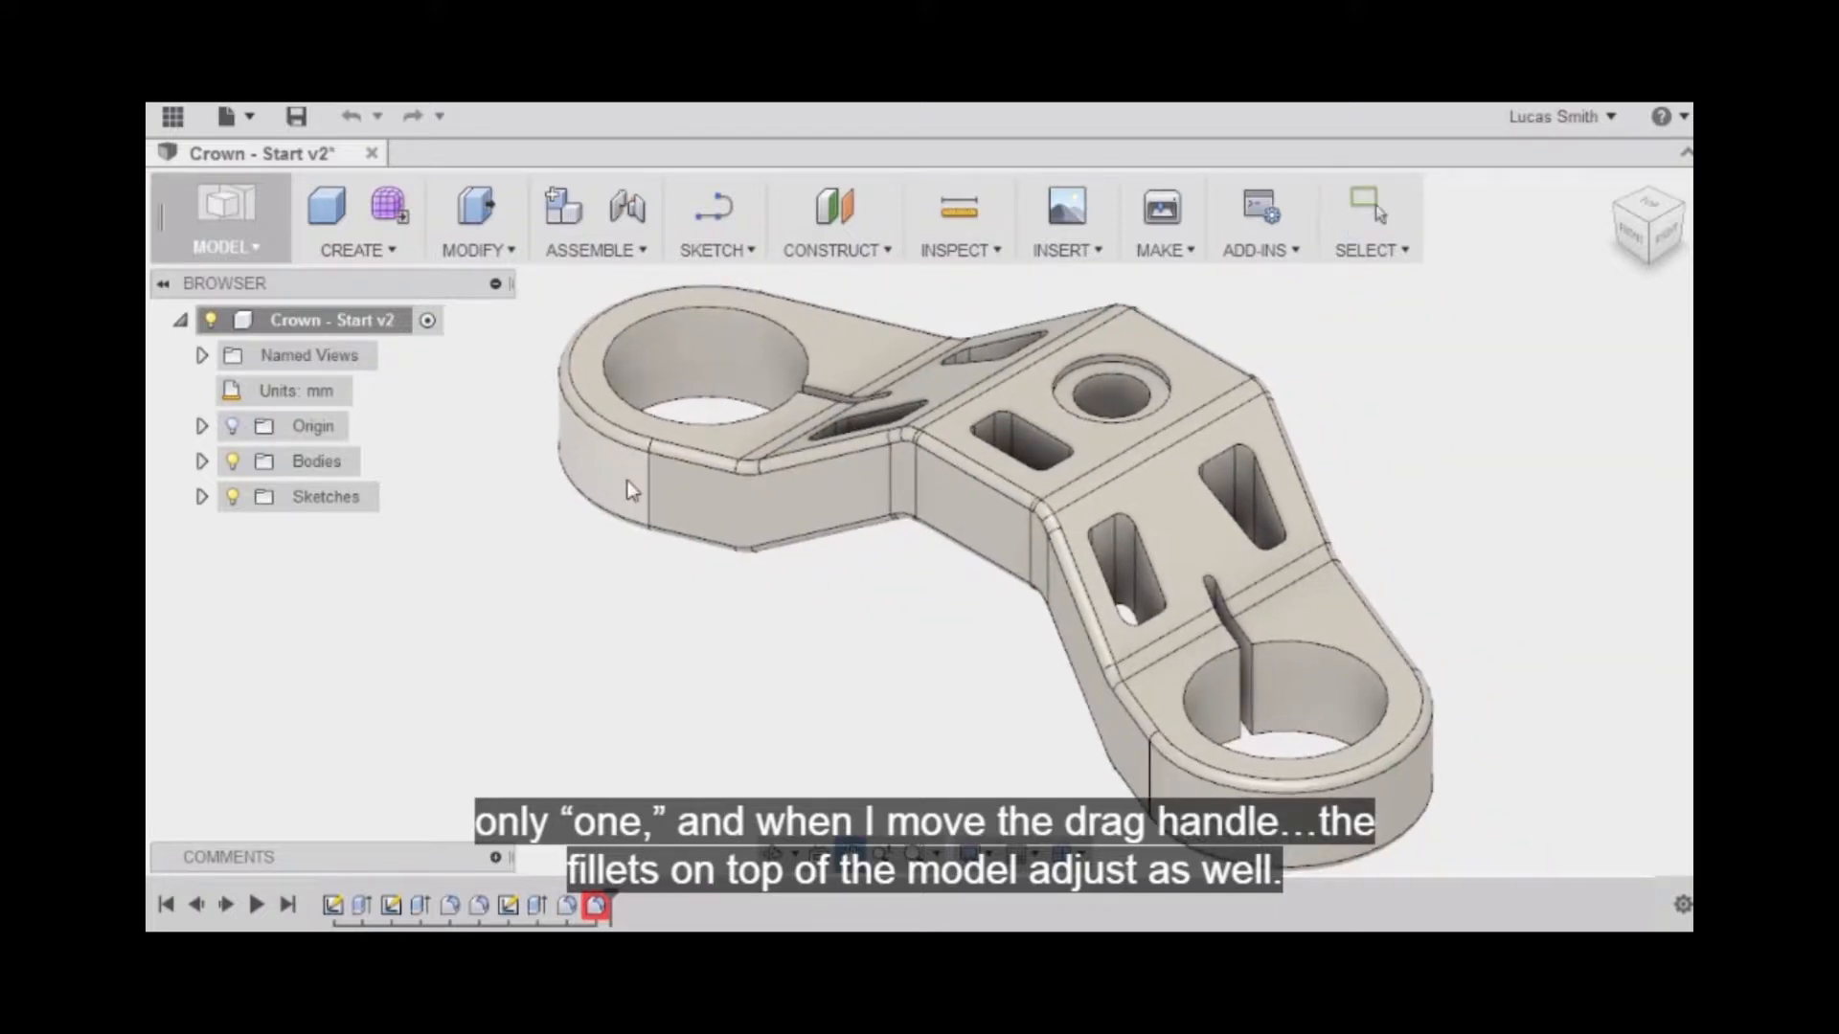
double_click(596, 905)
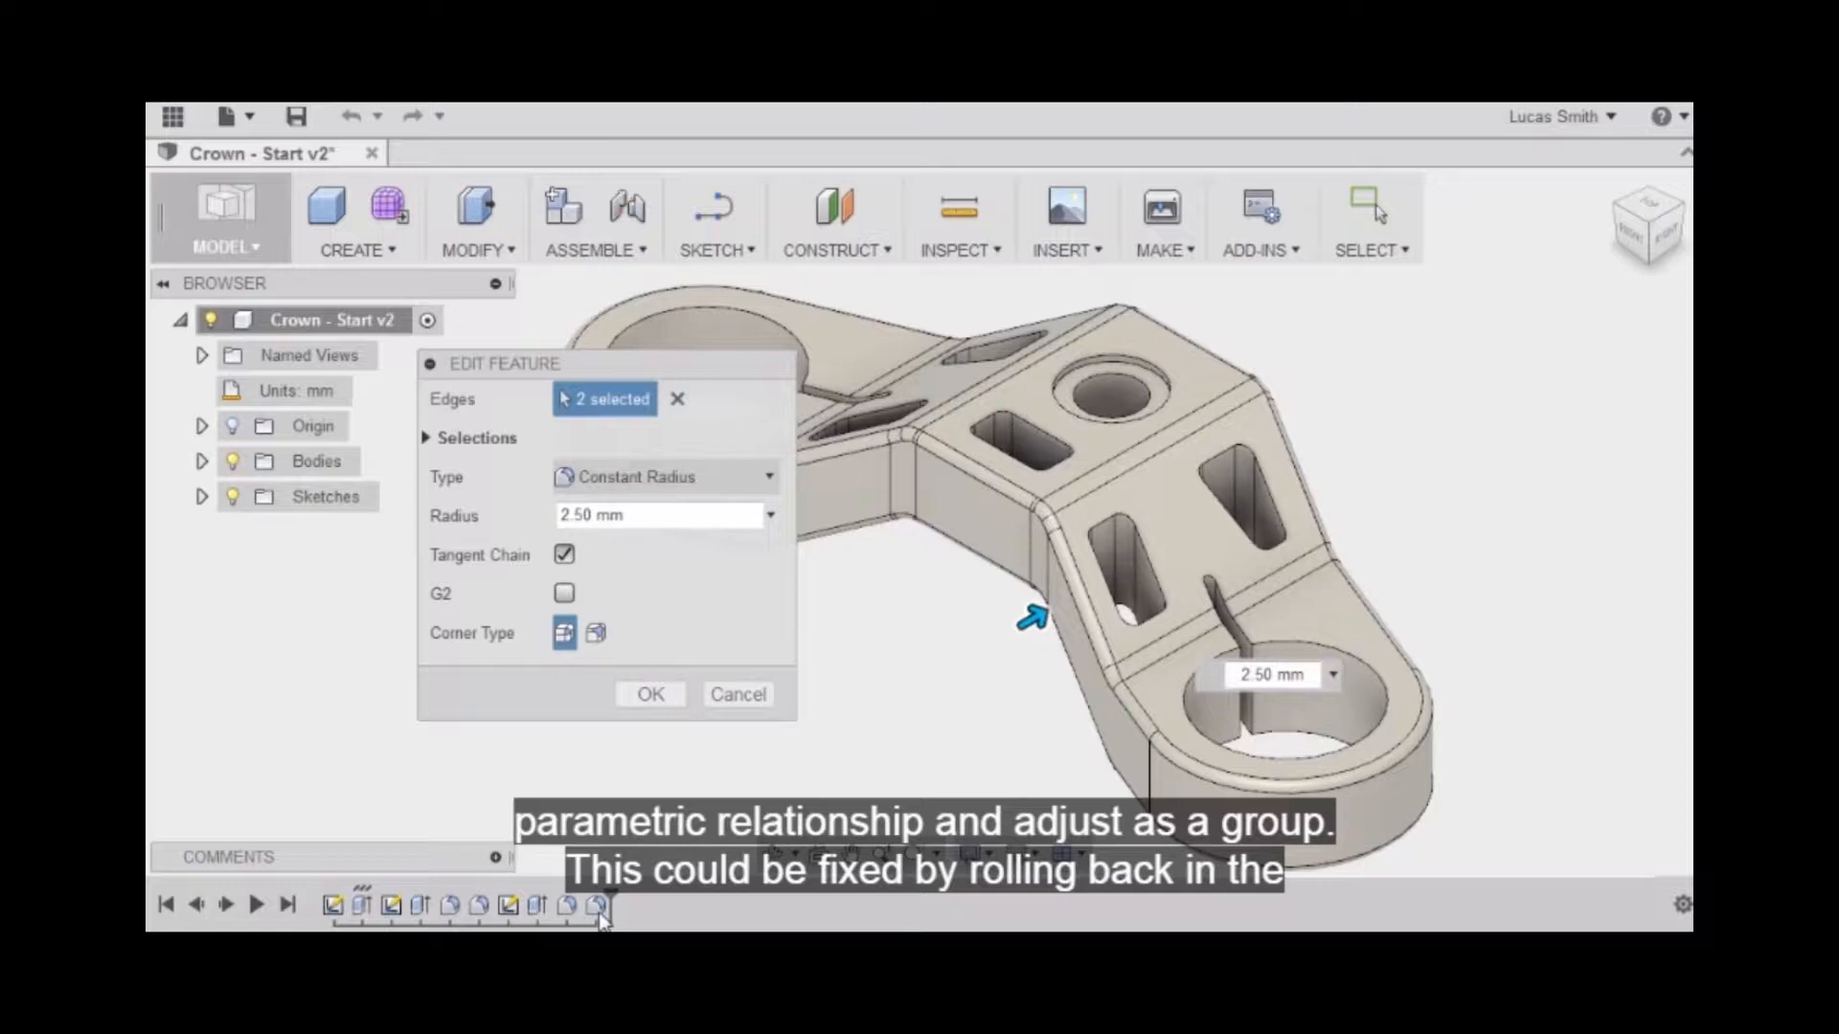
left_click(650, 694)
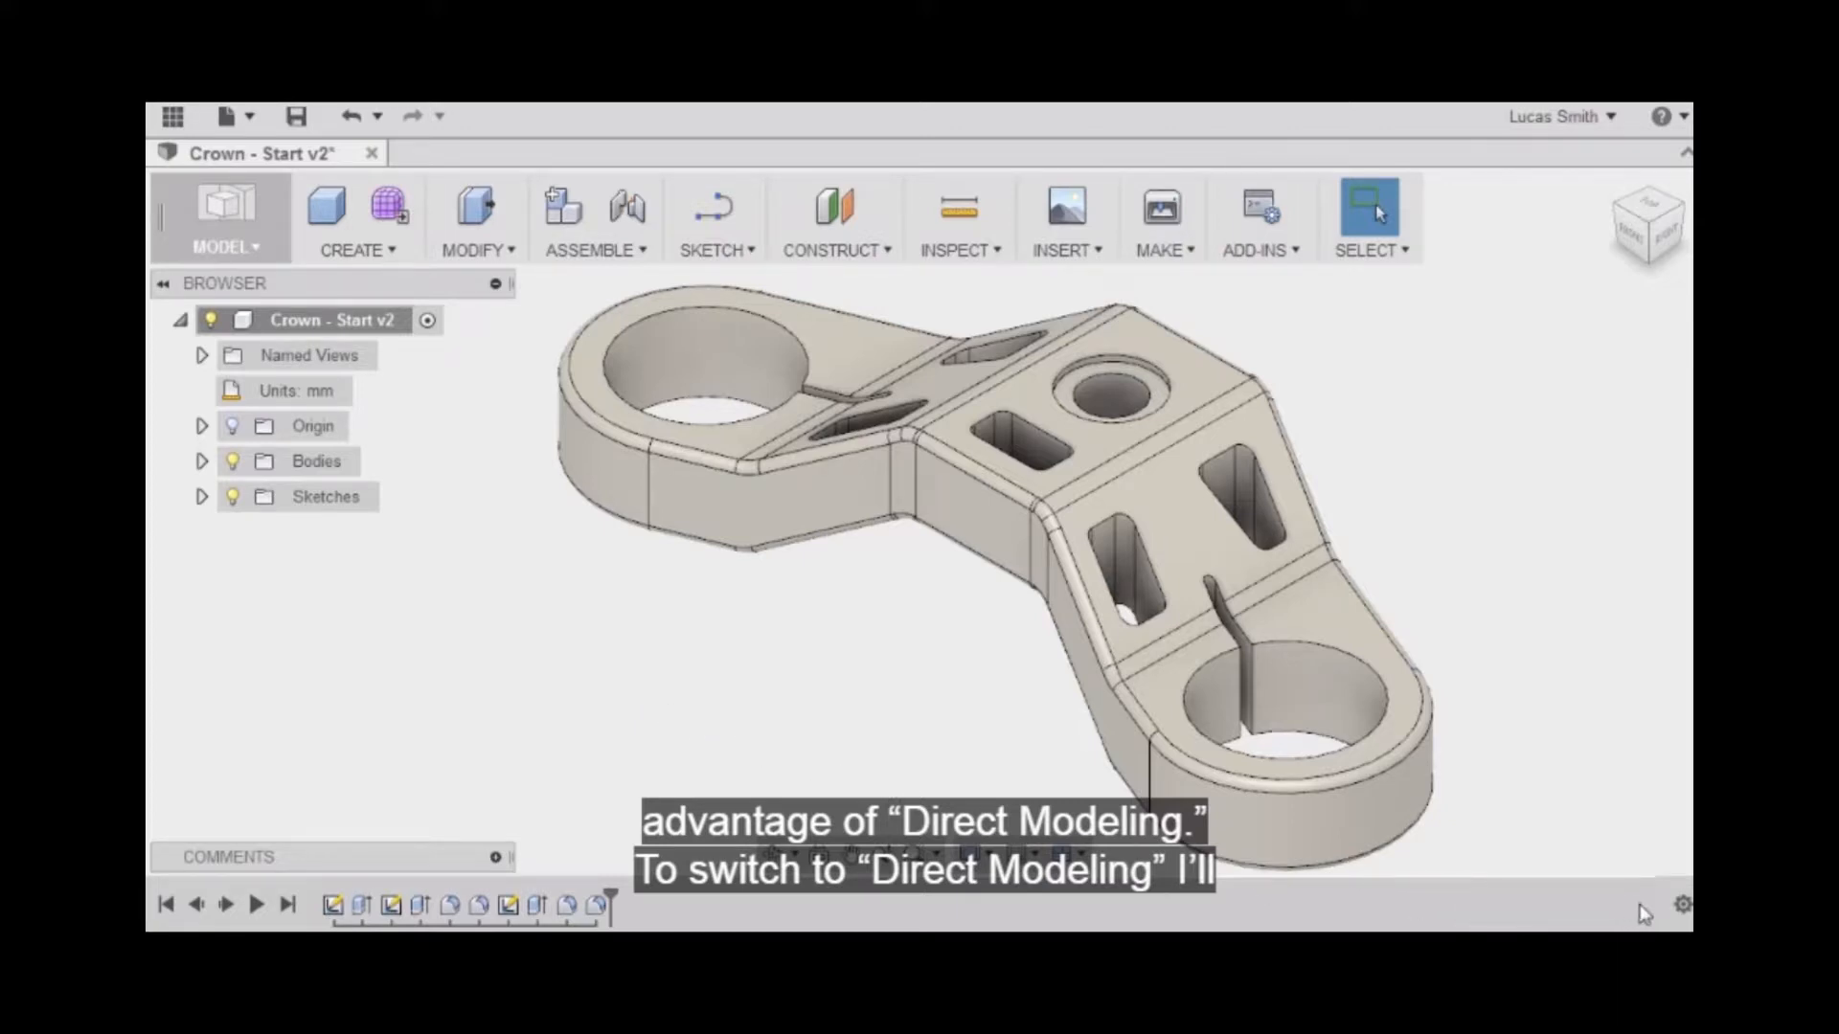
Step: Switch the design to direct modeling by turning off design history capture and accepting removal of the timeline
left_click(1682, 906)
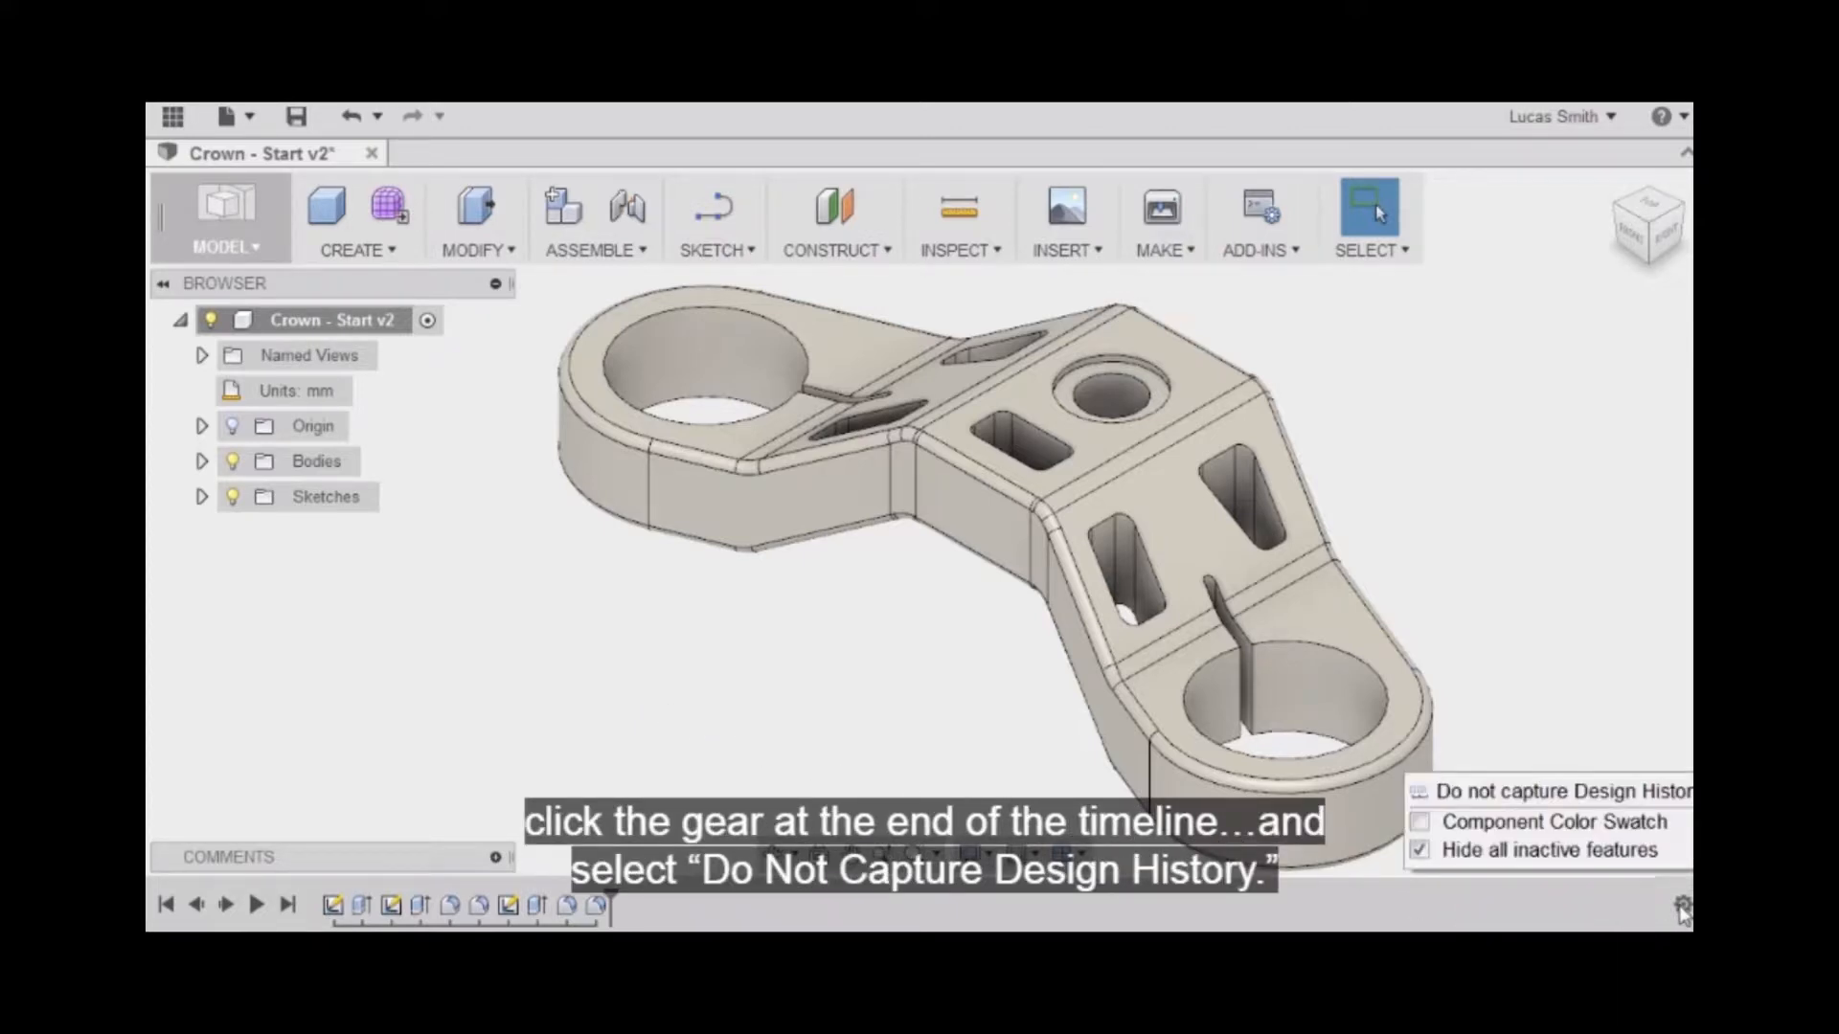
left_click(1549, 793)
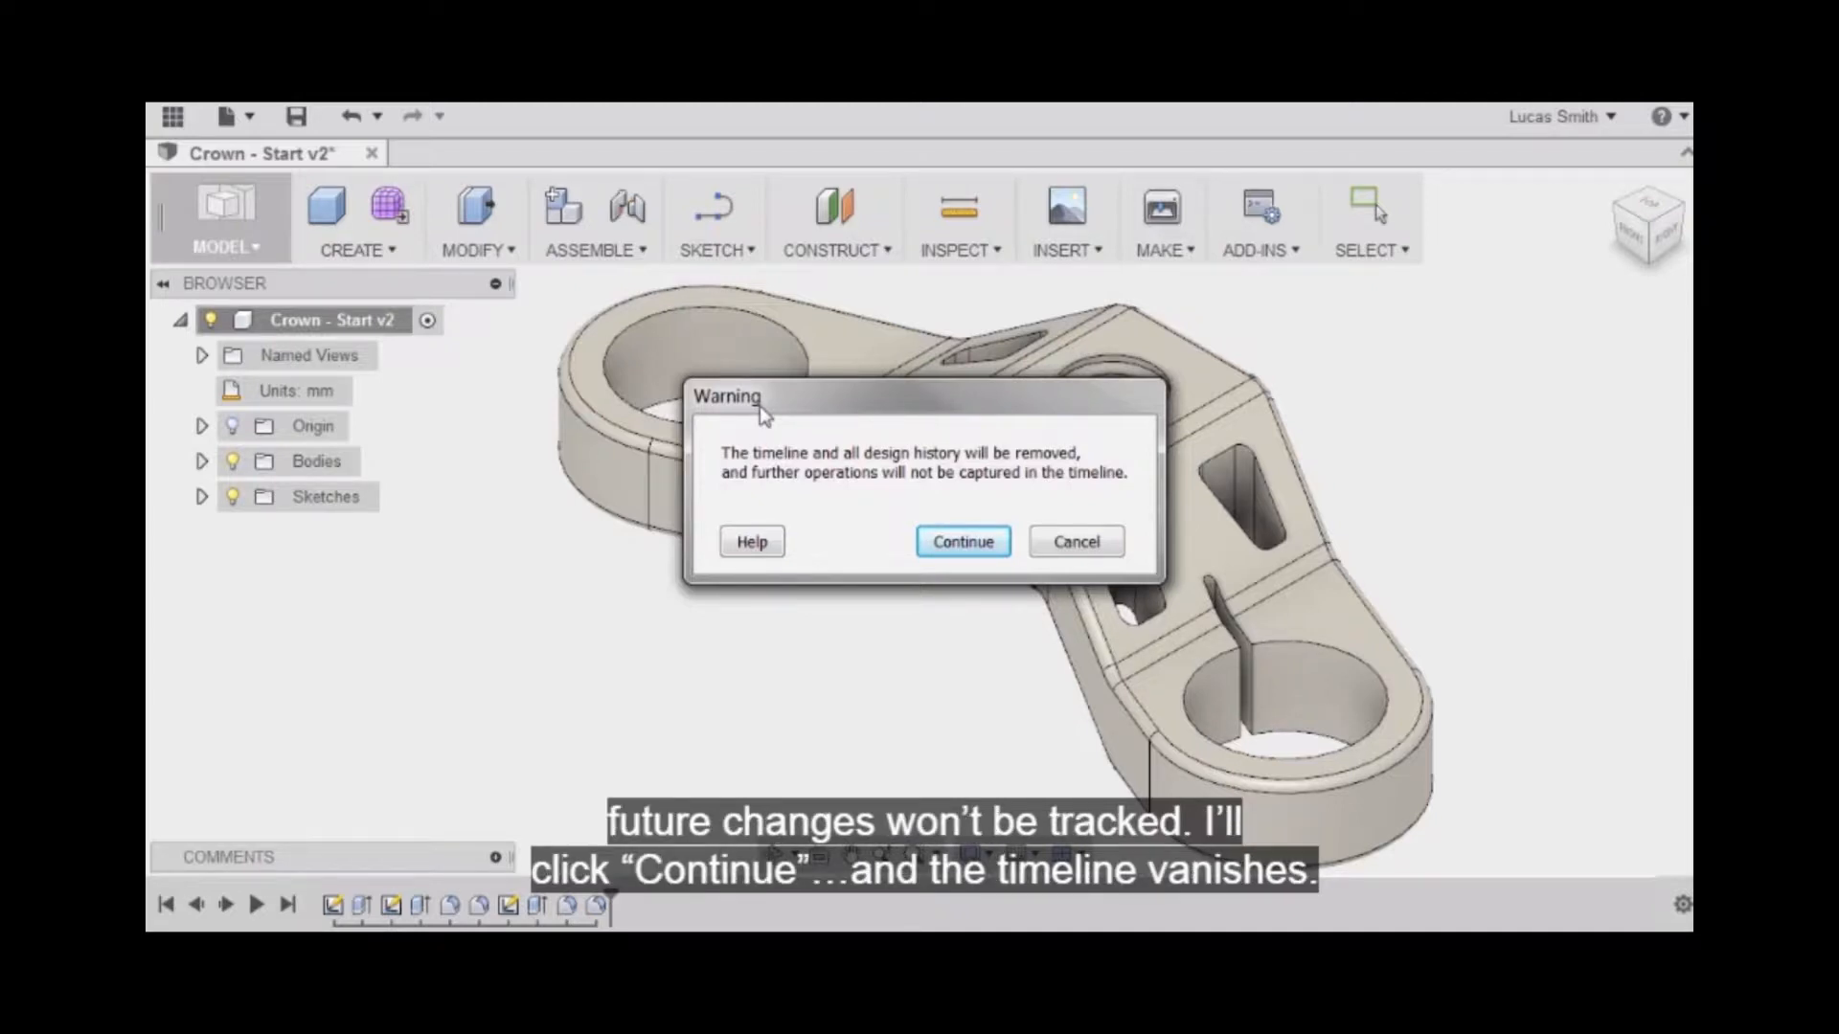
left_click(956, 544)
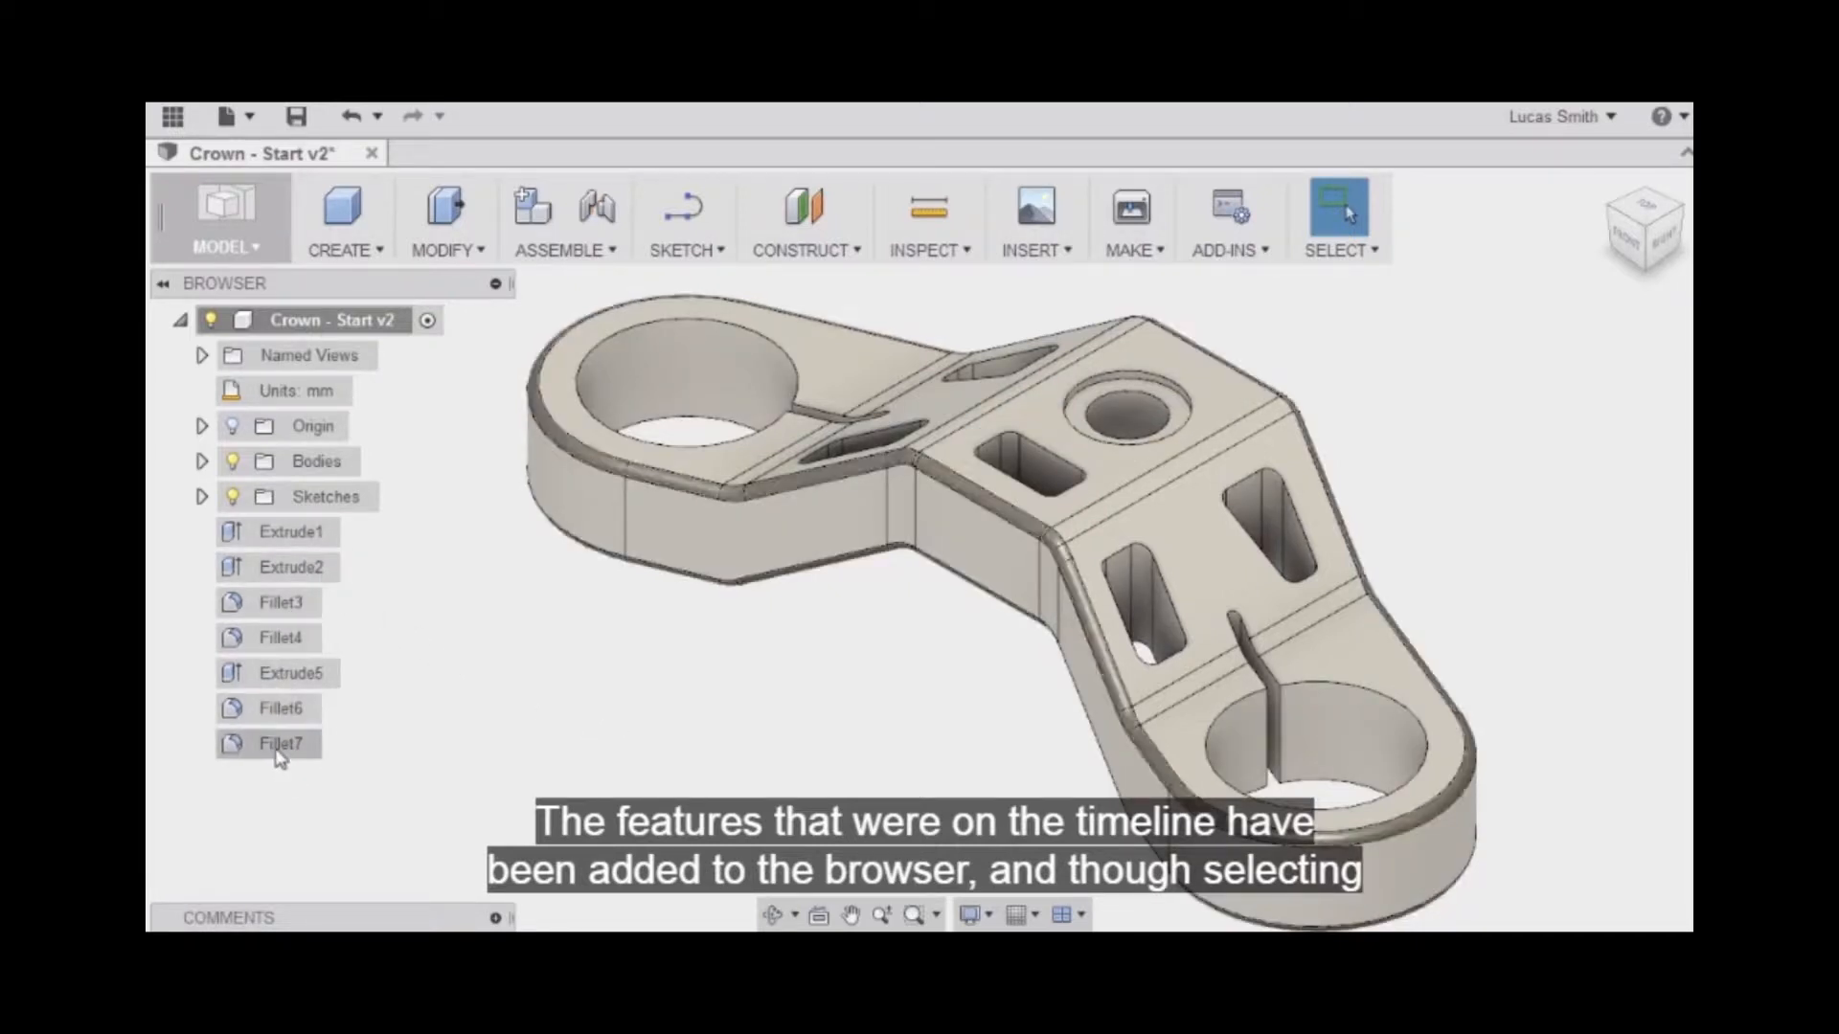
Step: Delete the Fillet7 feature from the crown and dissolve the Fillet6 feature
left_click(279, 745)
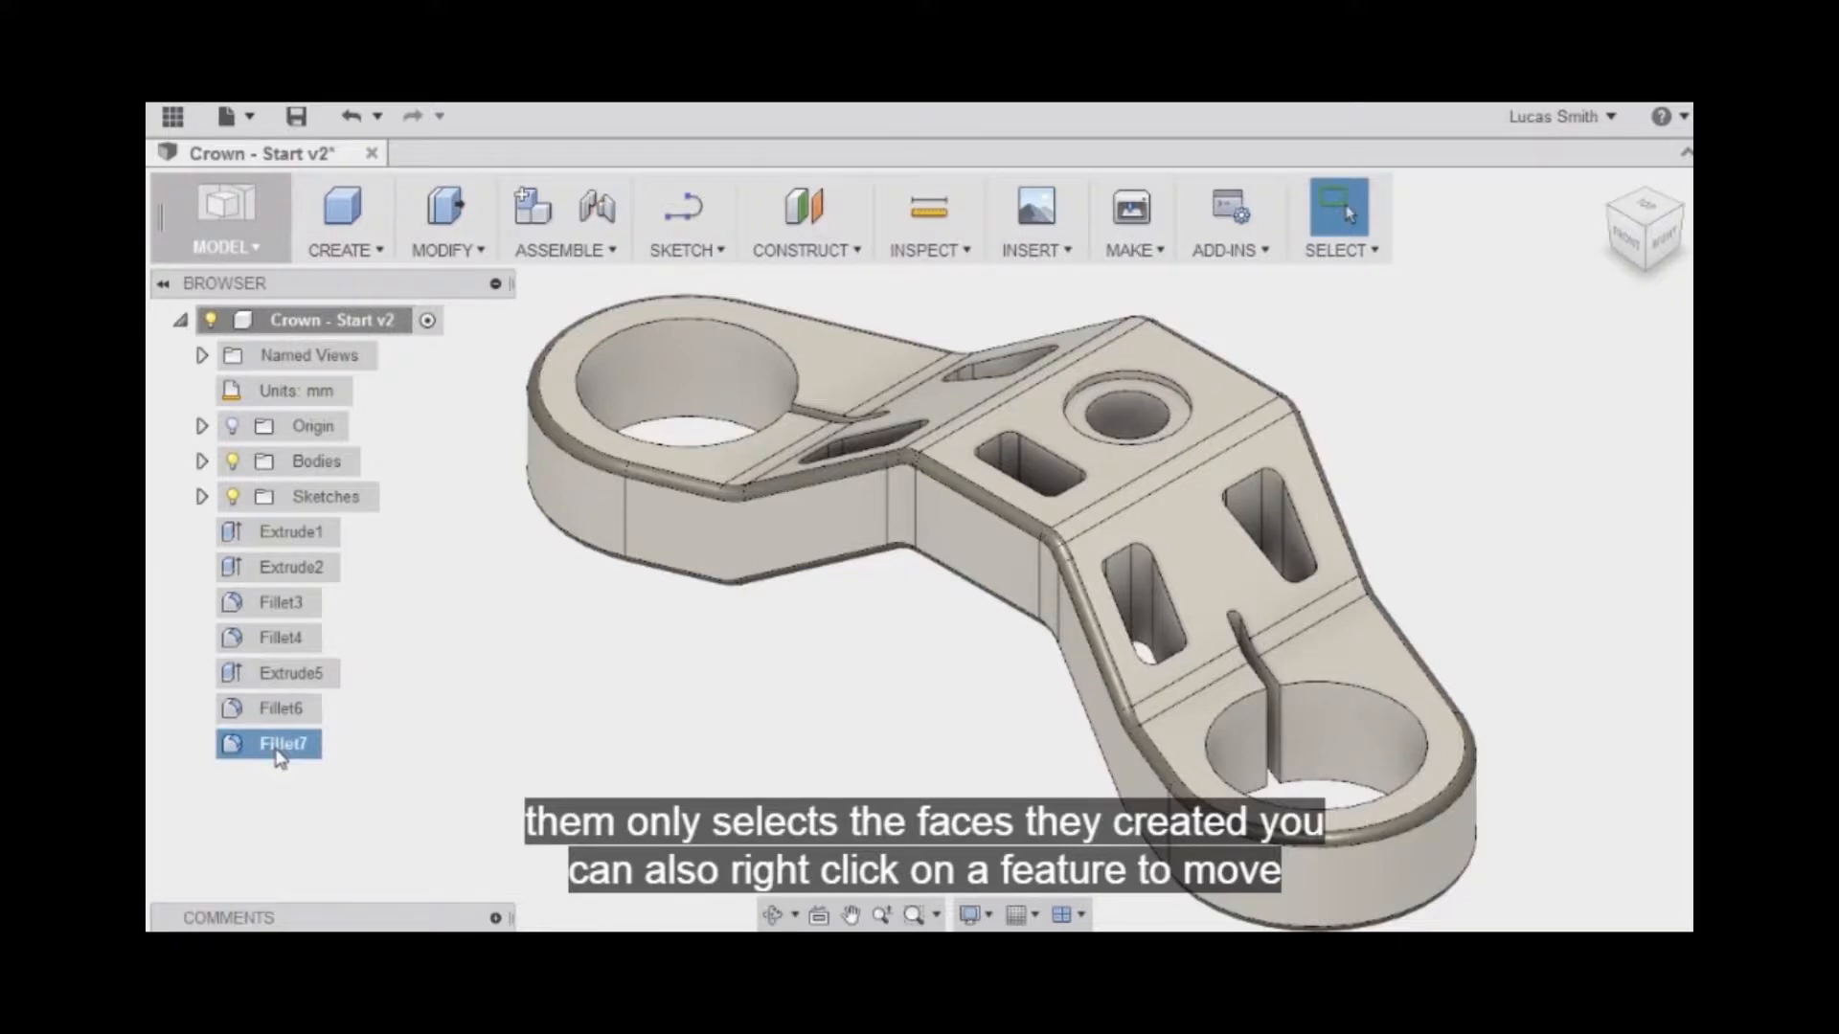
right_click(280, 757)
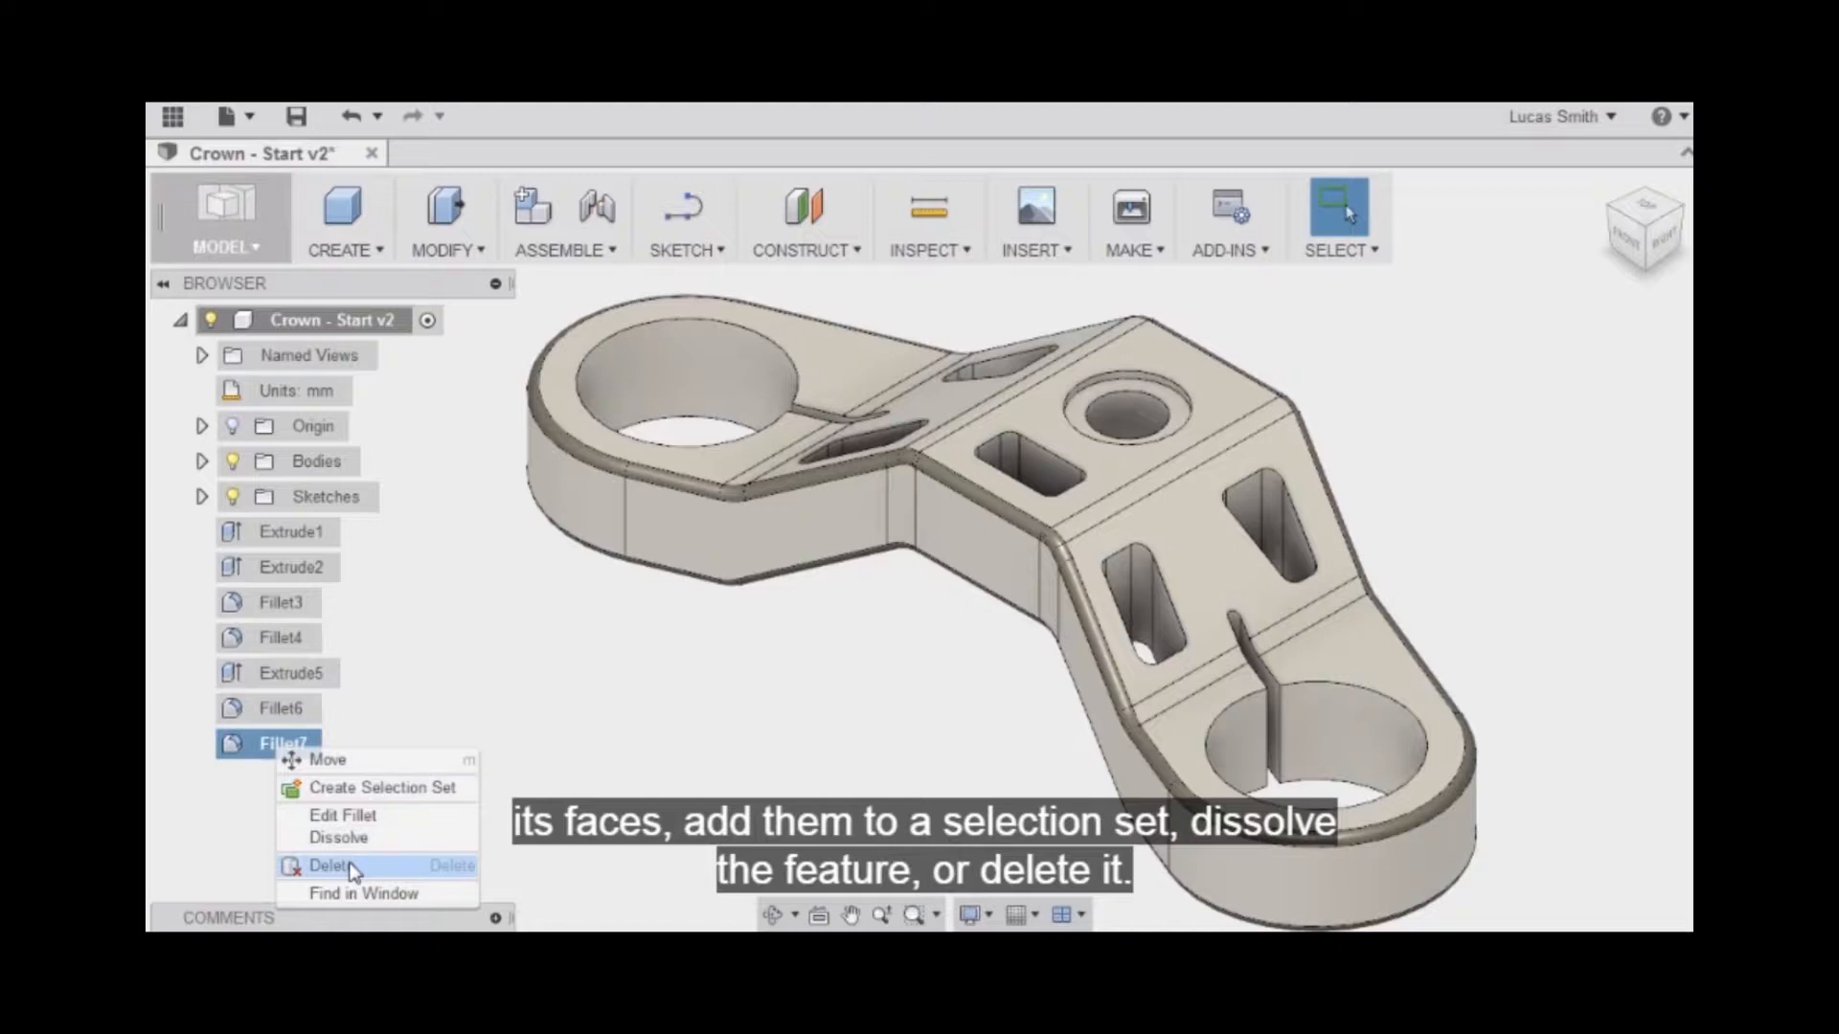
left_click(330, 866)
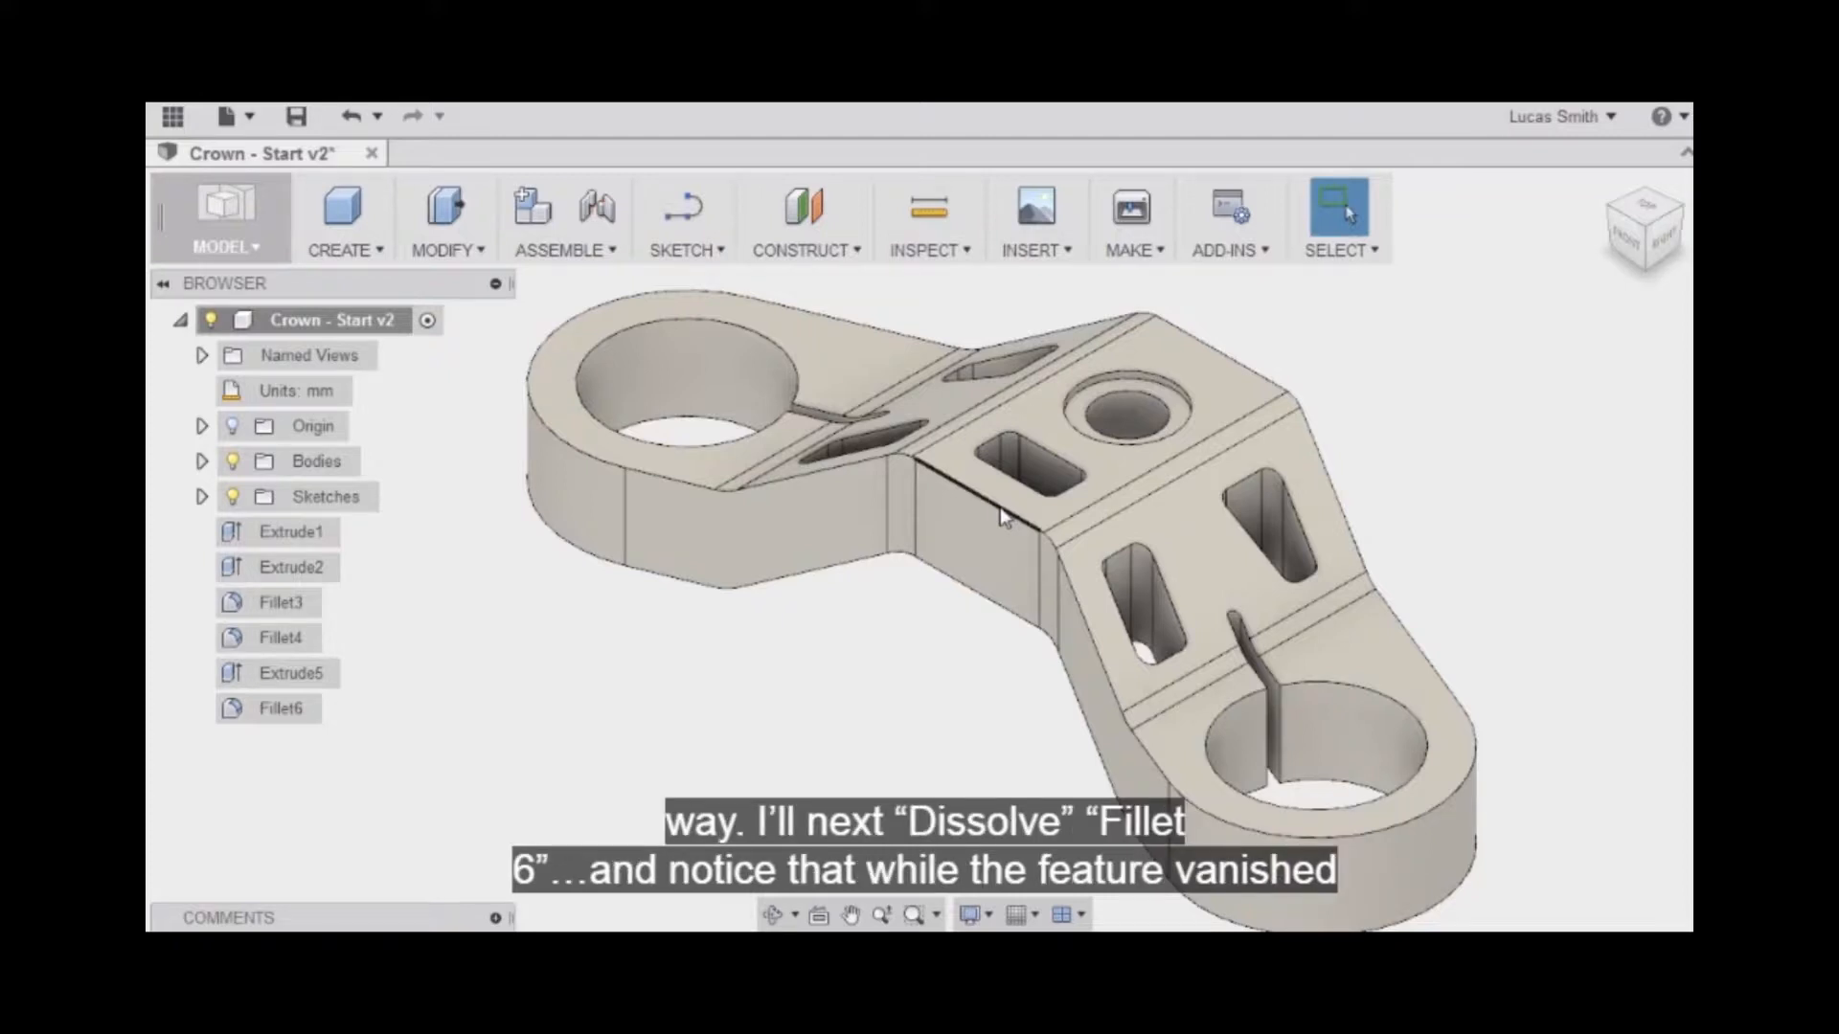
right_click(285, 711)
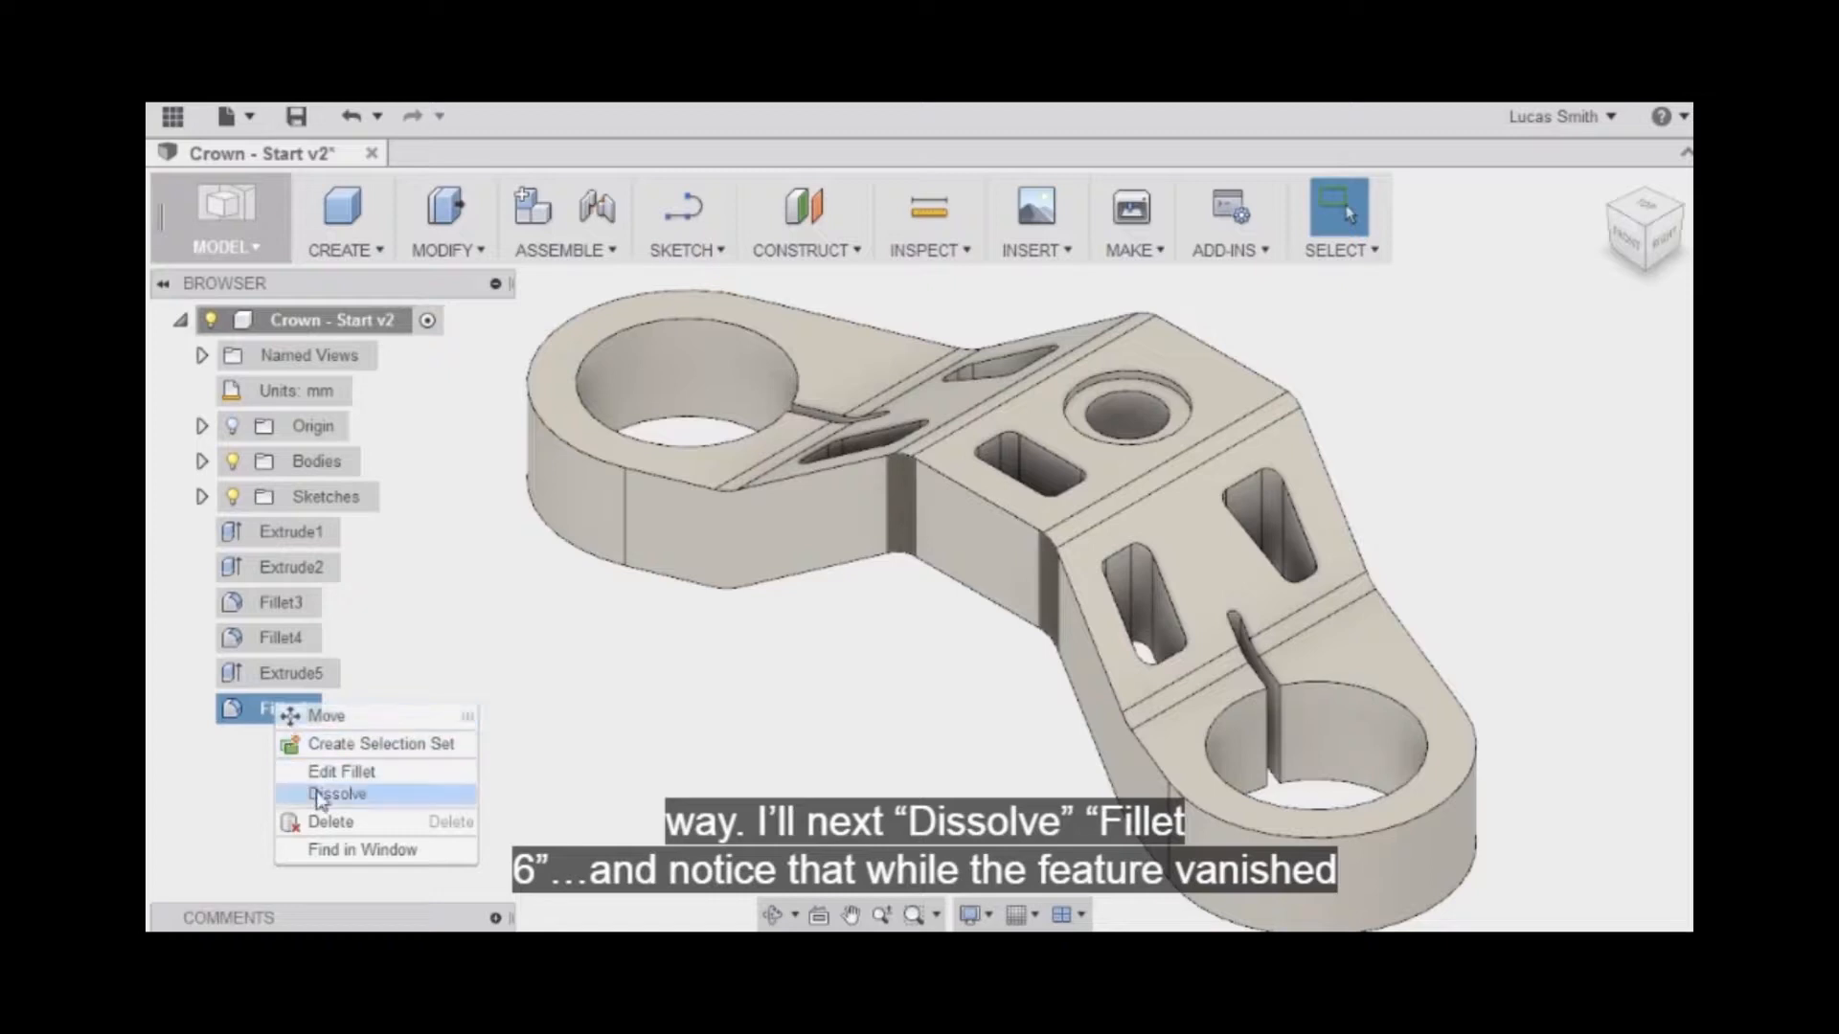
left_click(324, 794)
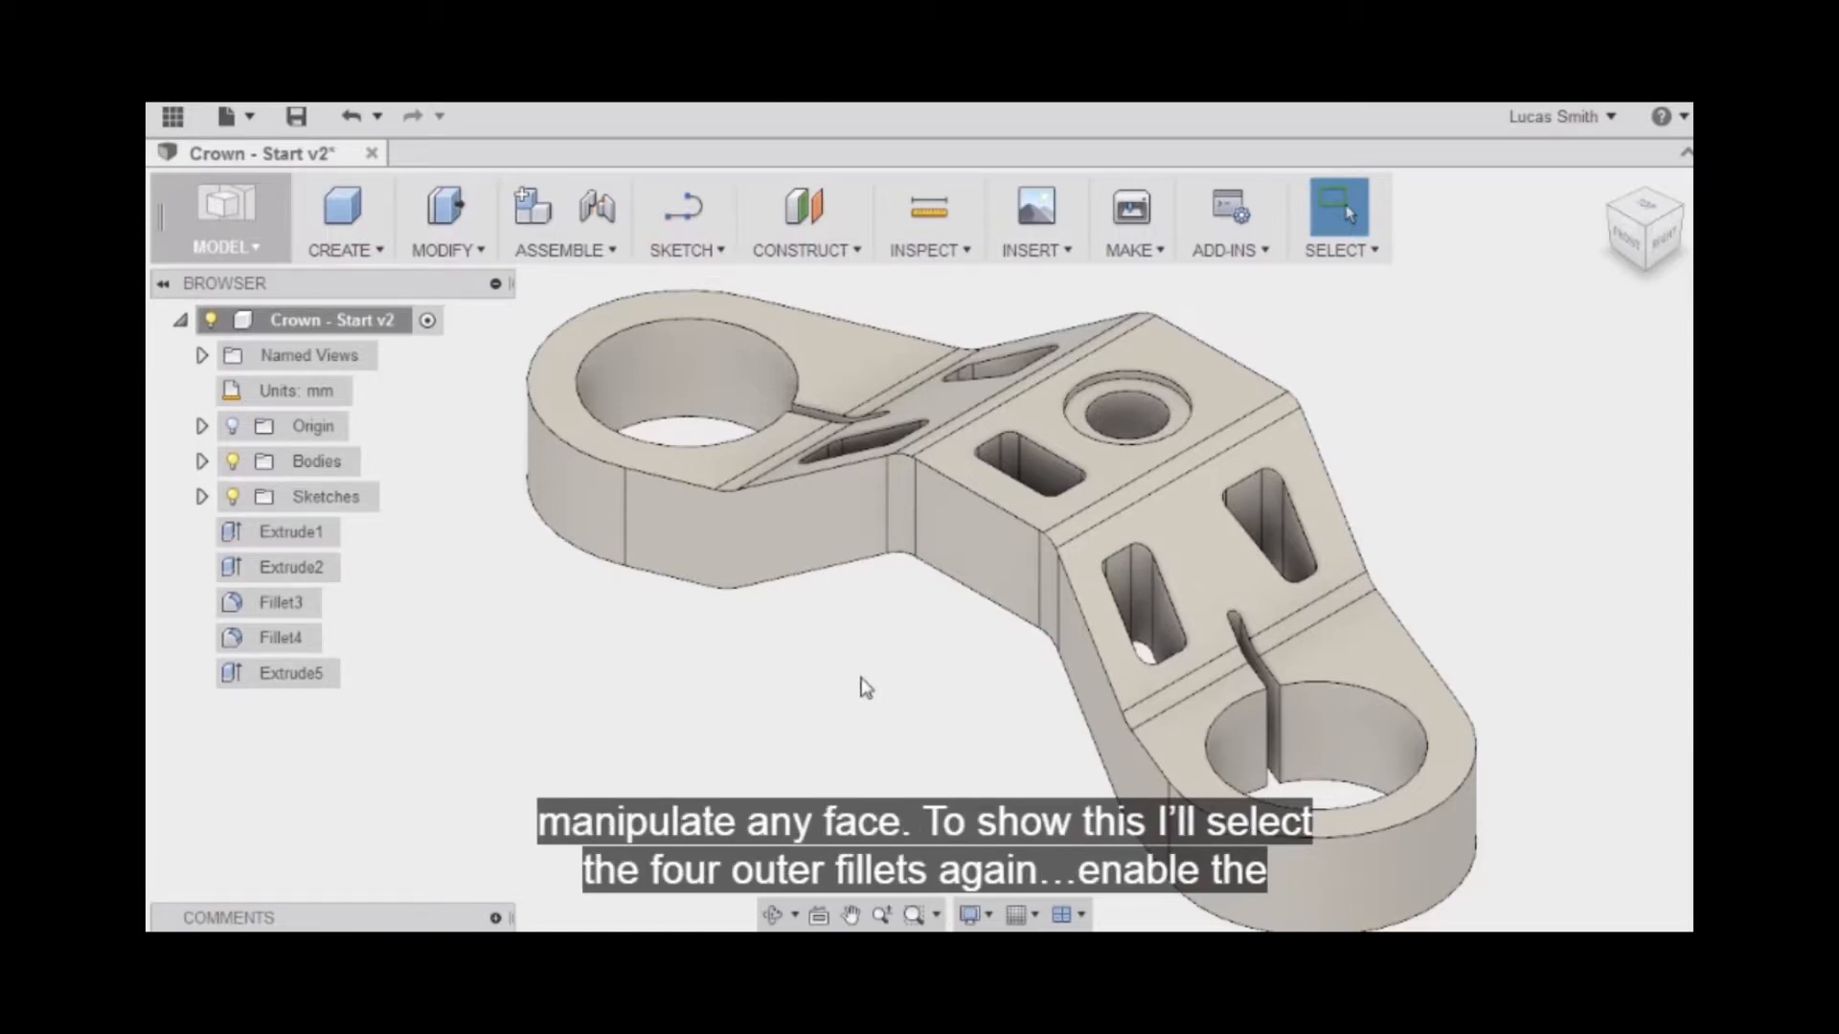
Step: Try to offset the crown's four outer top fillet faces to a 30 mm radius with Press Pull
scroll(806, 456, "up", 5)
scroll(806, 454, "up", 3)
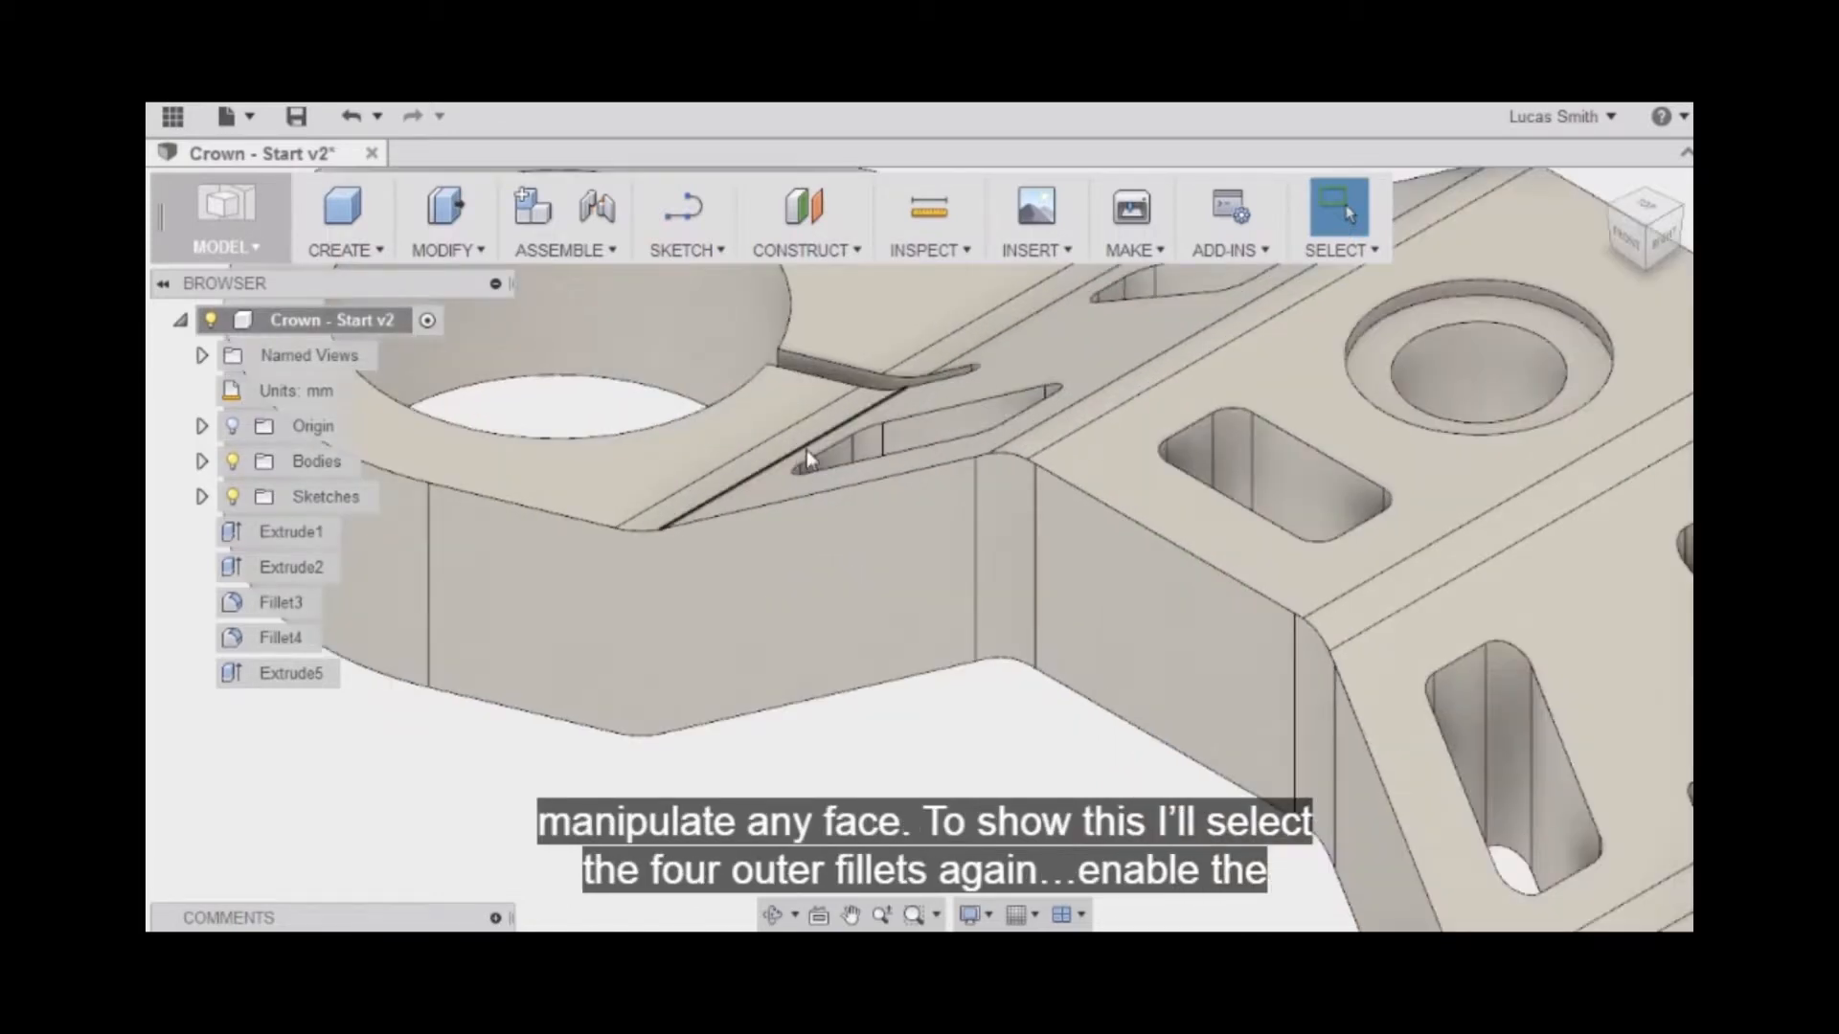
left_click(808, 445)
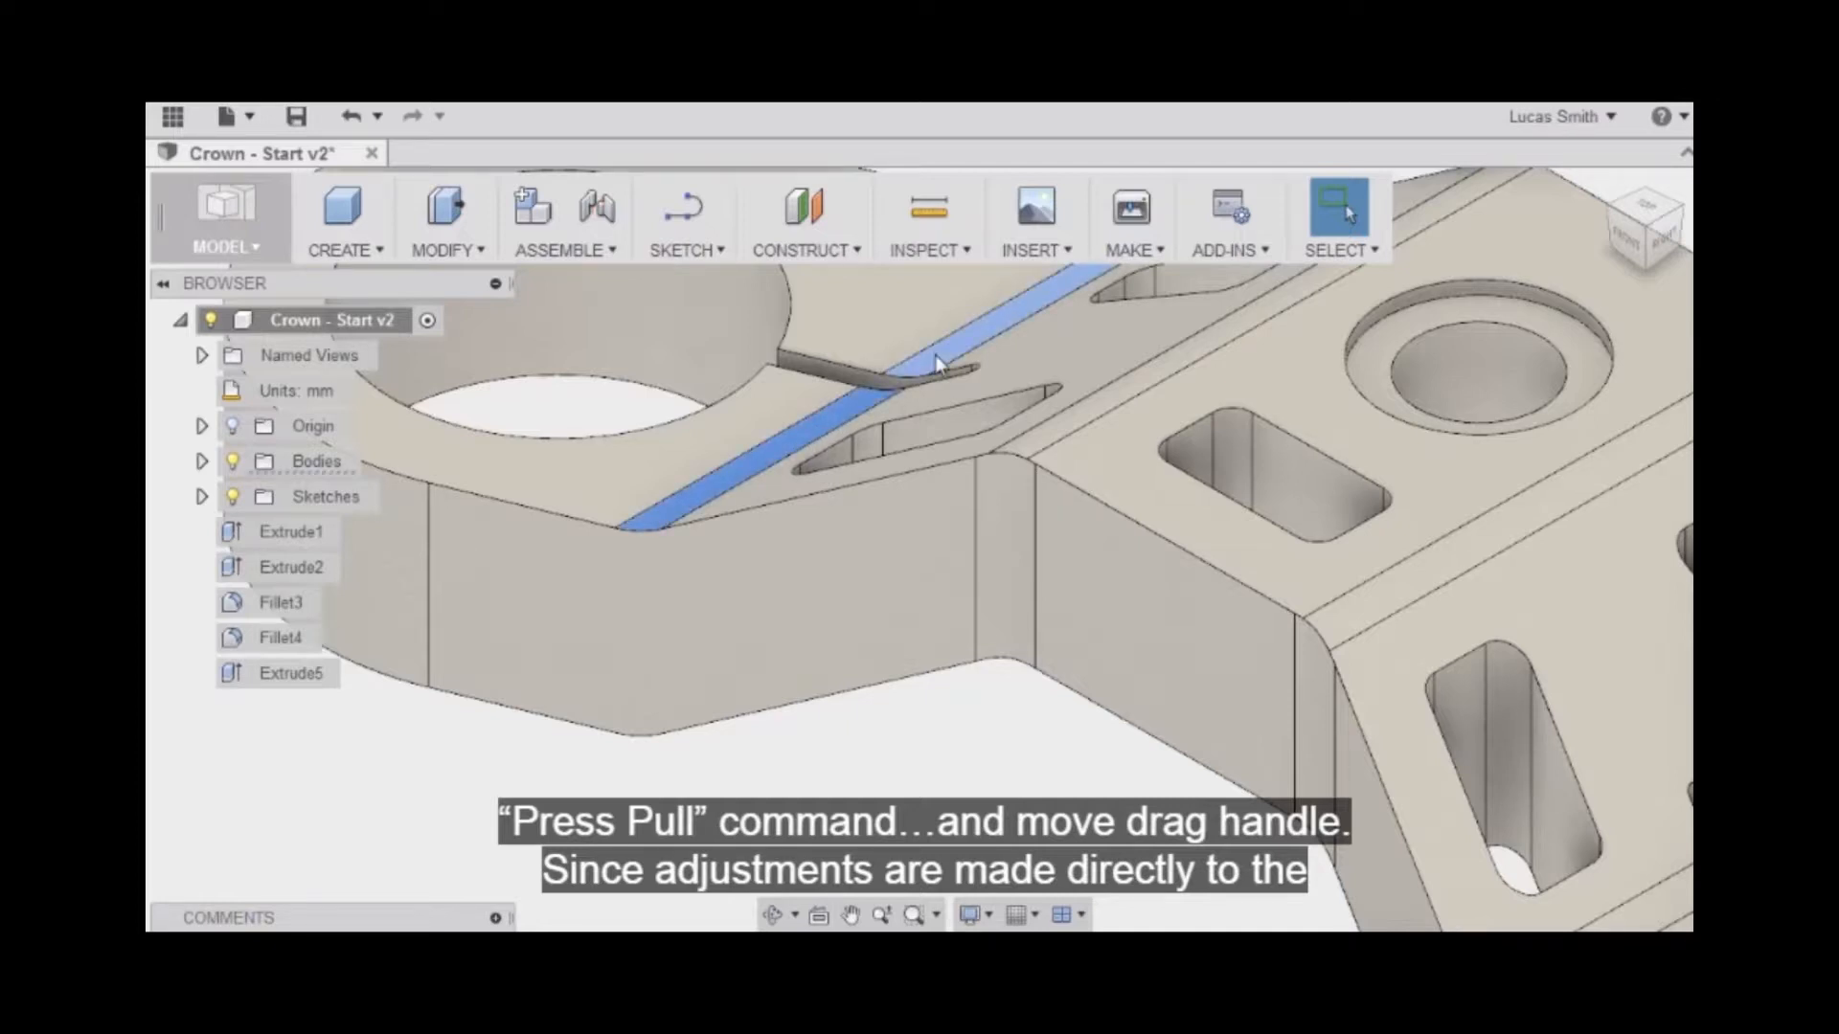
middle_click_drag(1404, 533, 1008, 399)
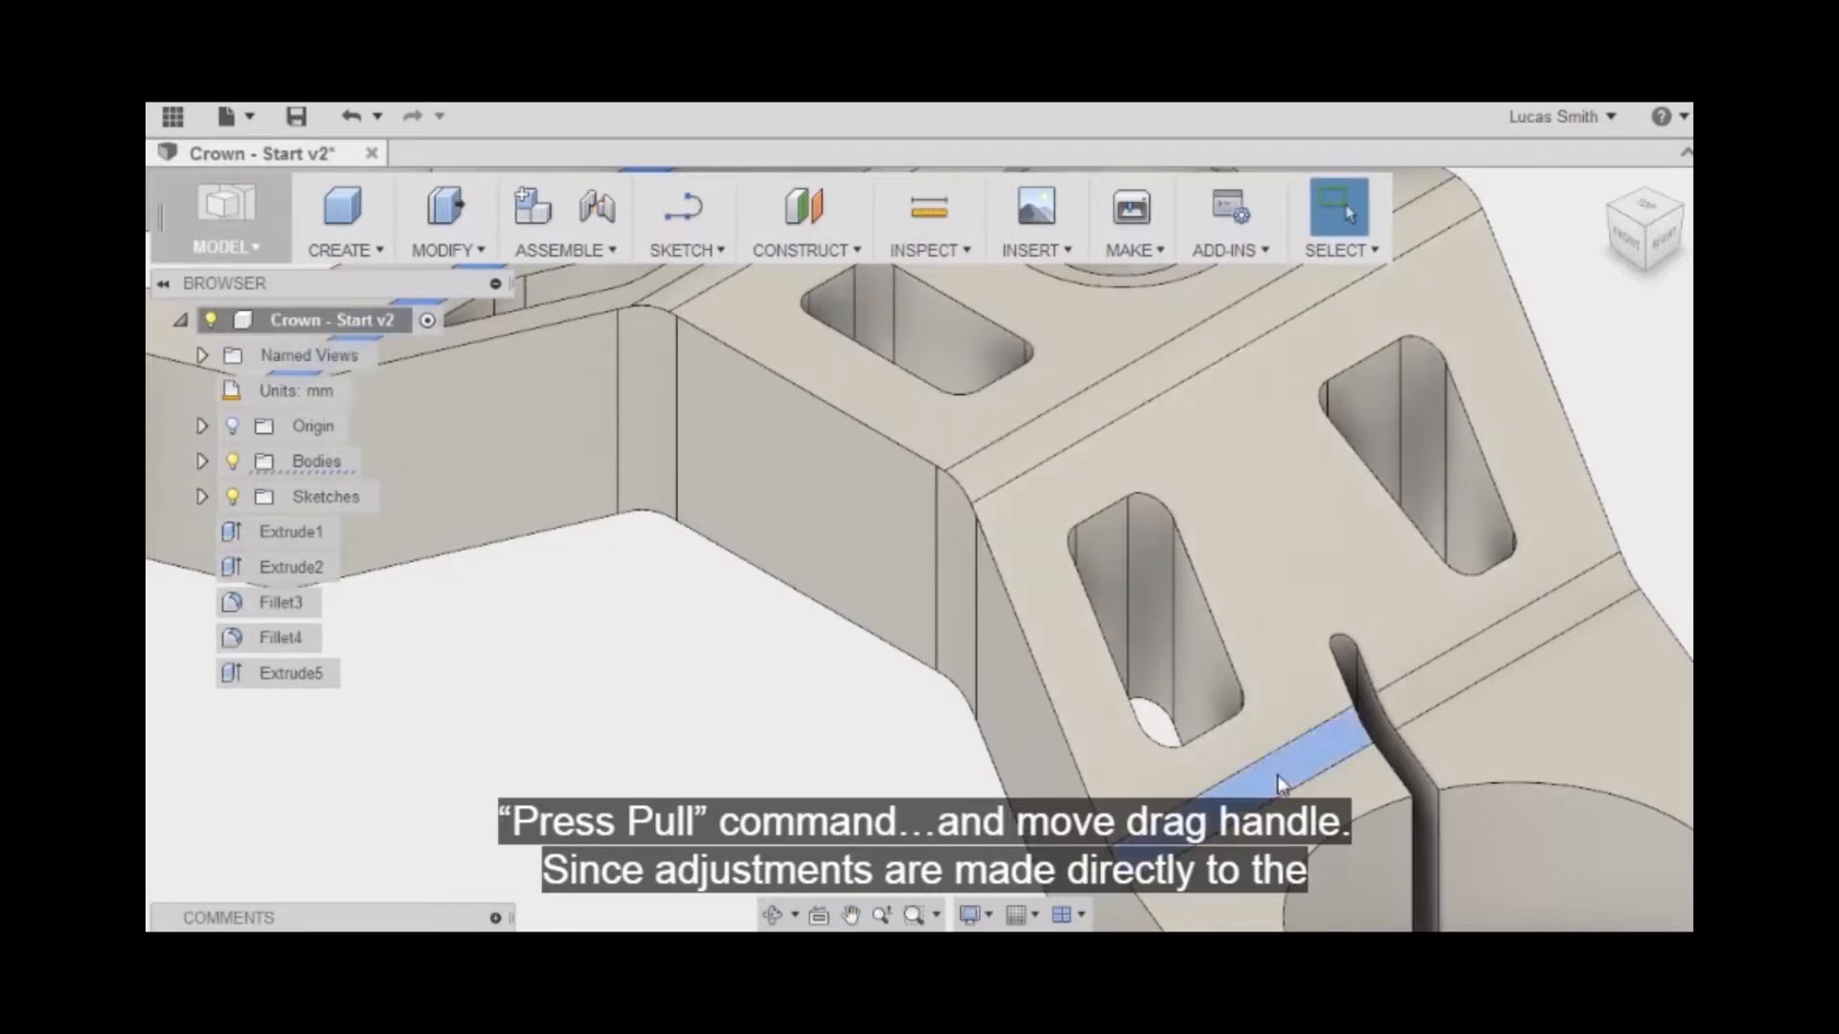
left_click(1440, 690, "ctrl")
scroll(1440, 689, "down", 2)
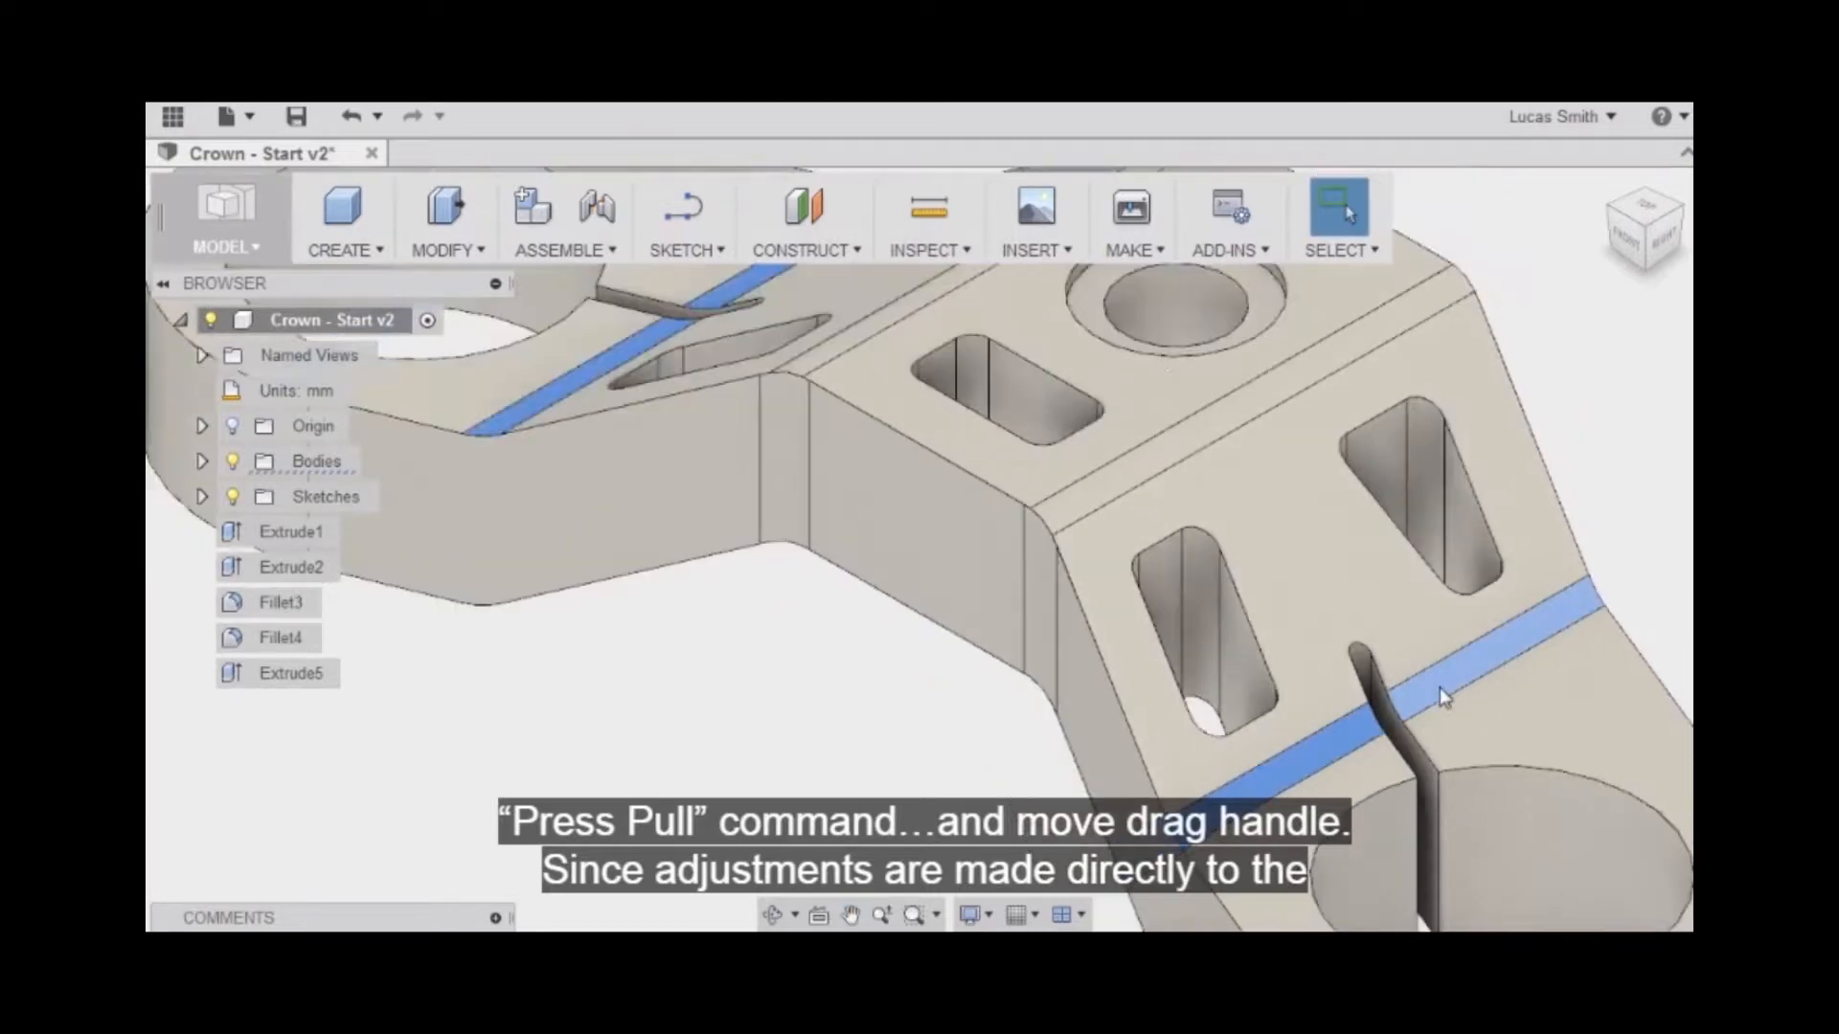
scroll(1439, 689, "down", 2)
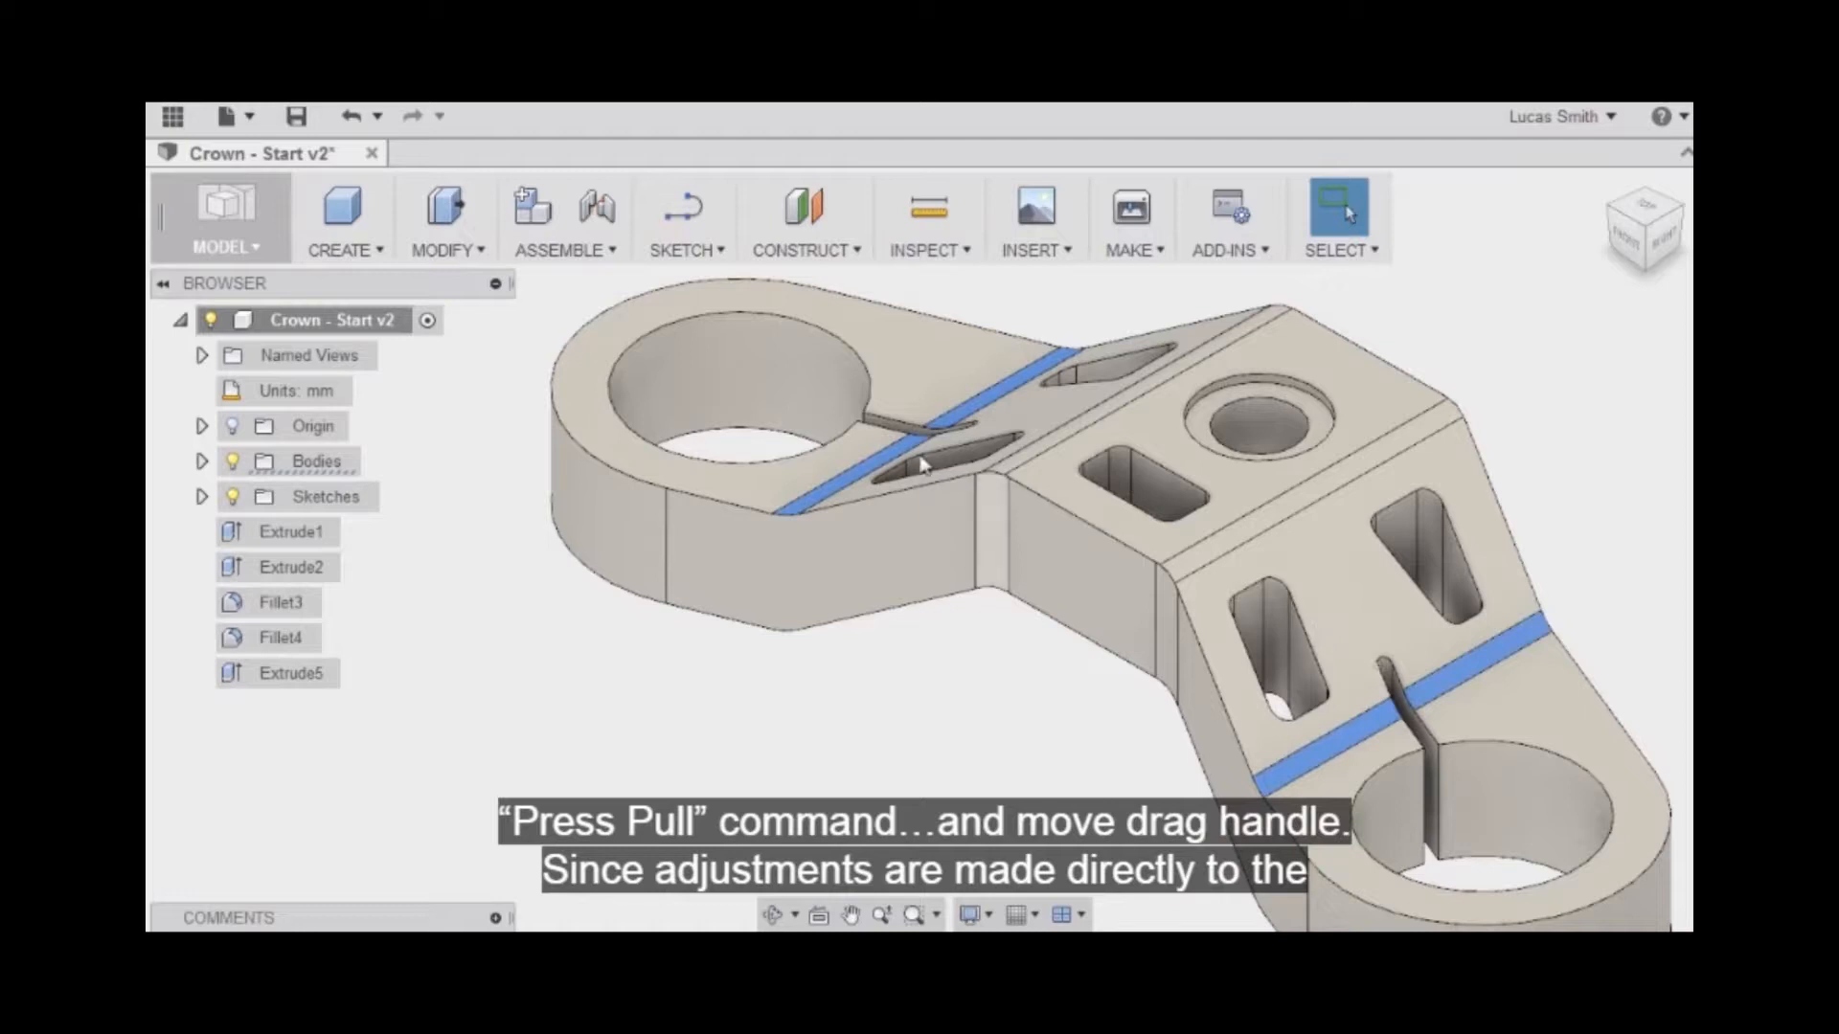
left_click(458, 217)
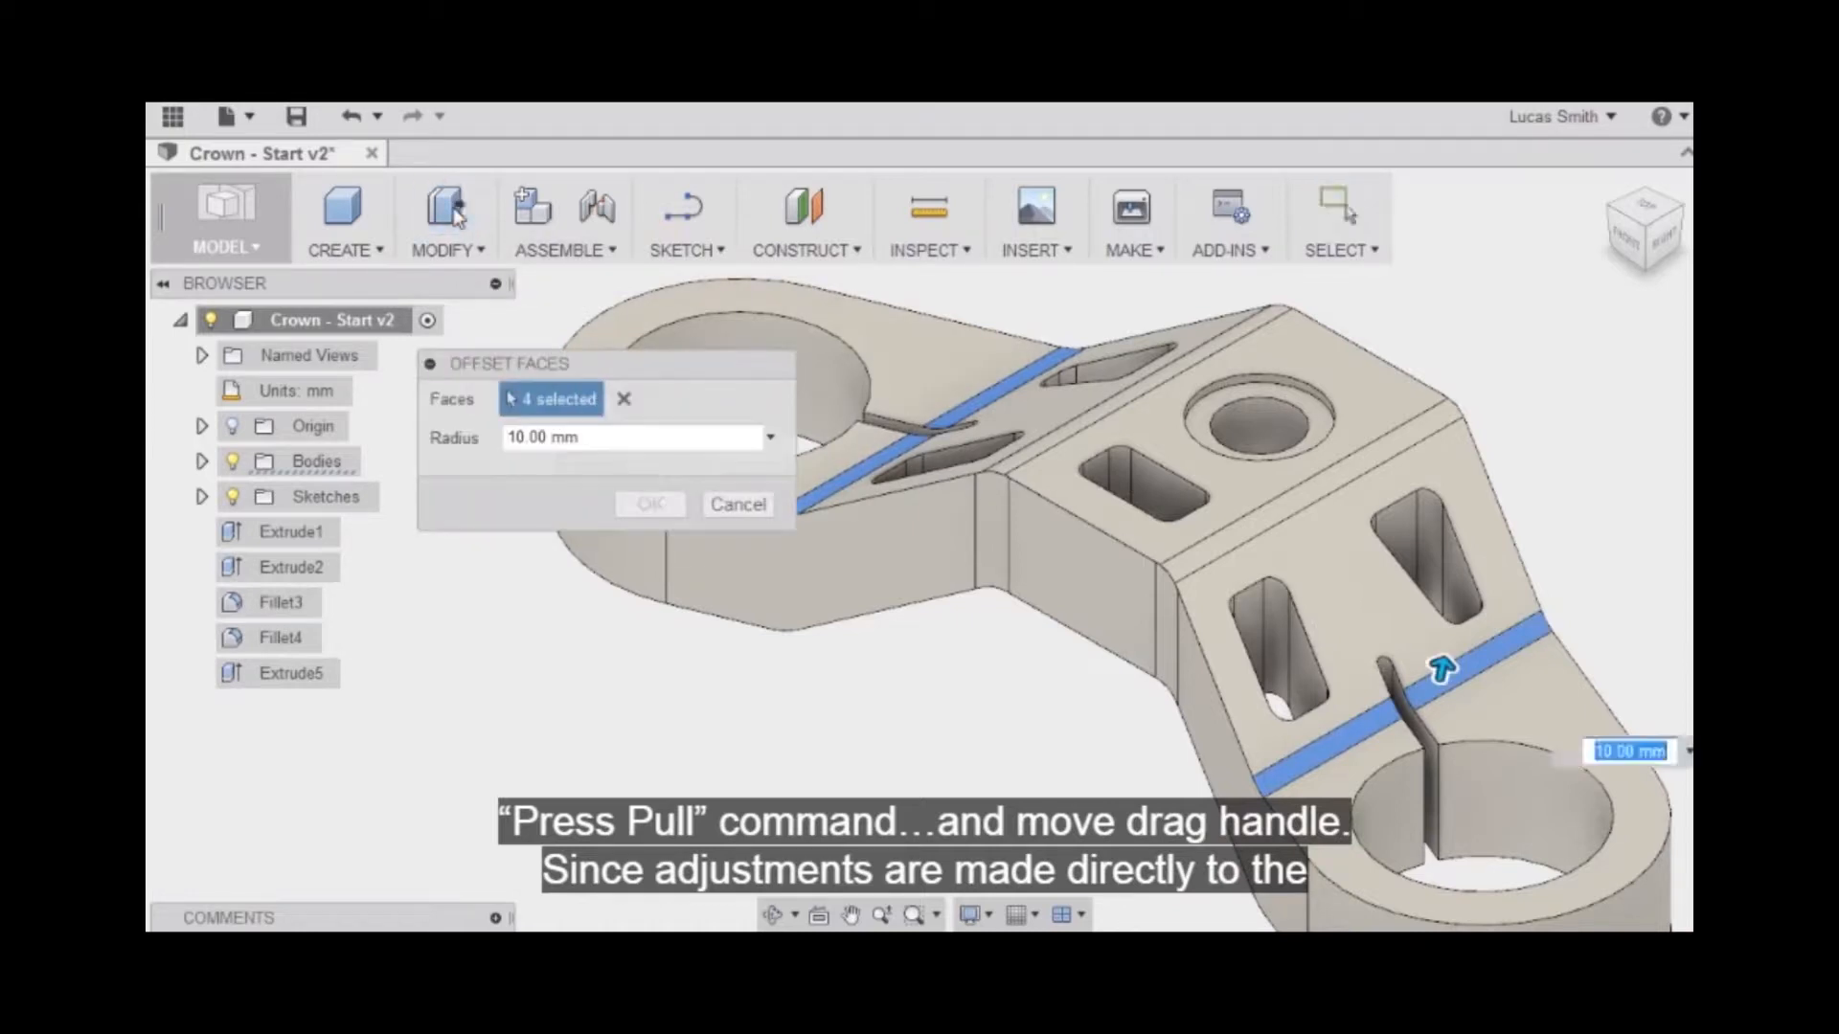
left_click_drag(1441, 663, 1448, 637)
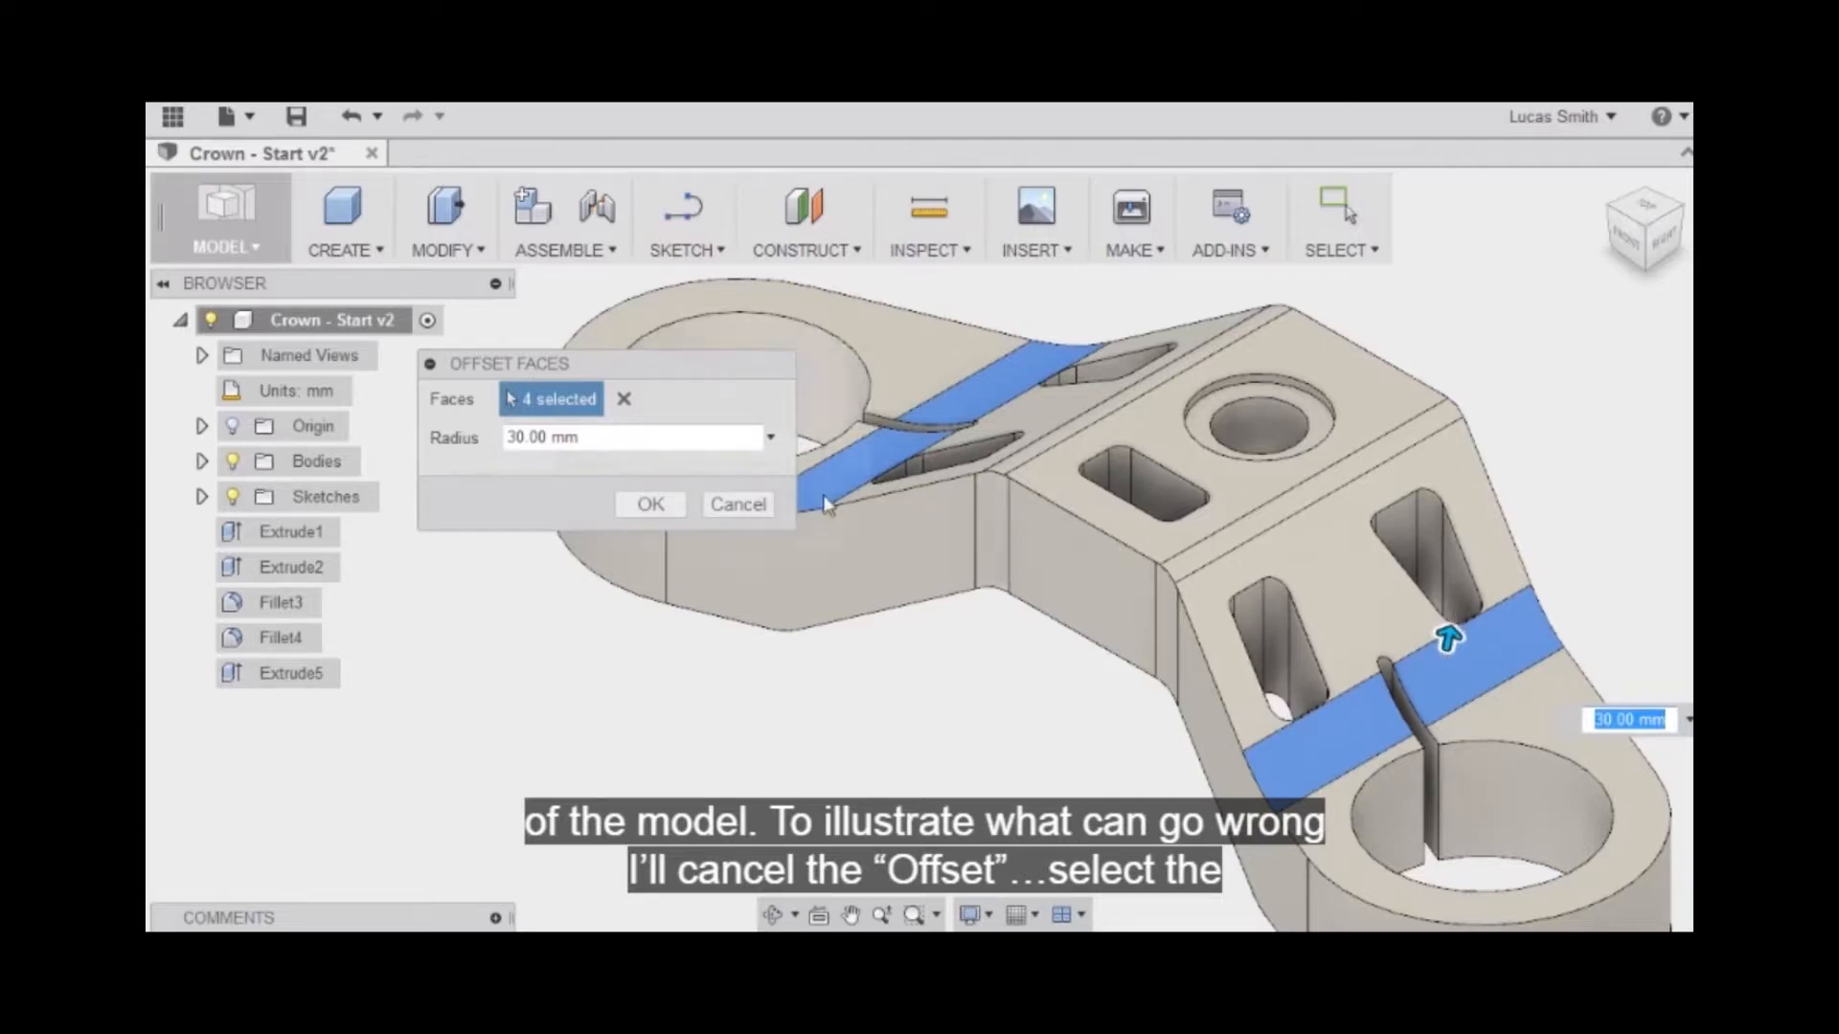
left_click(737, 505)
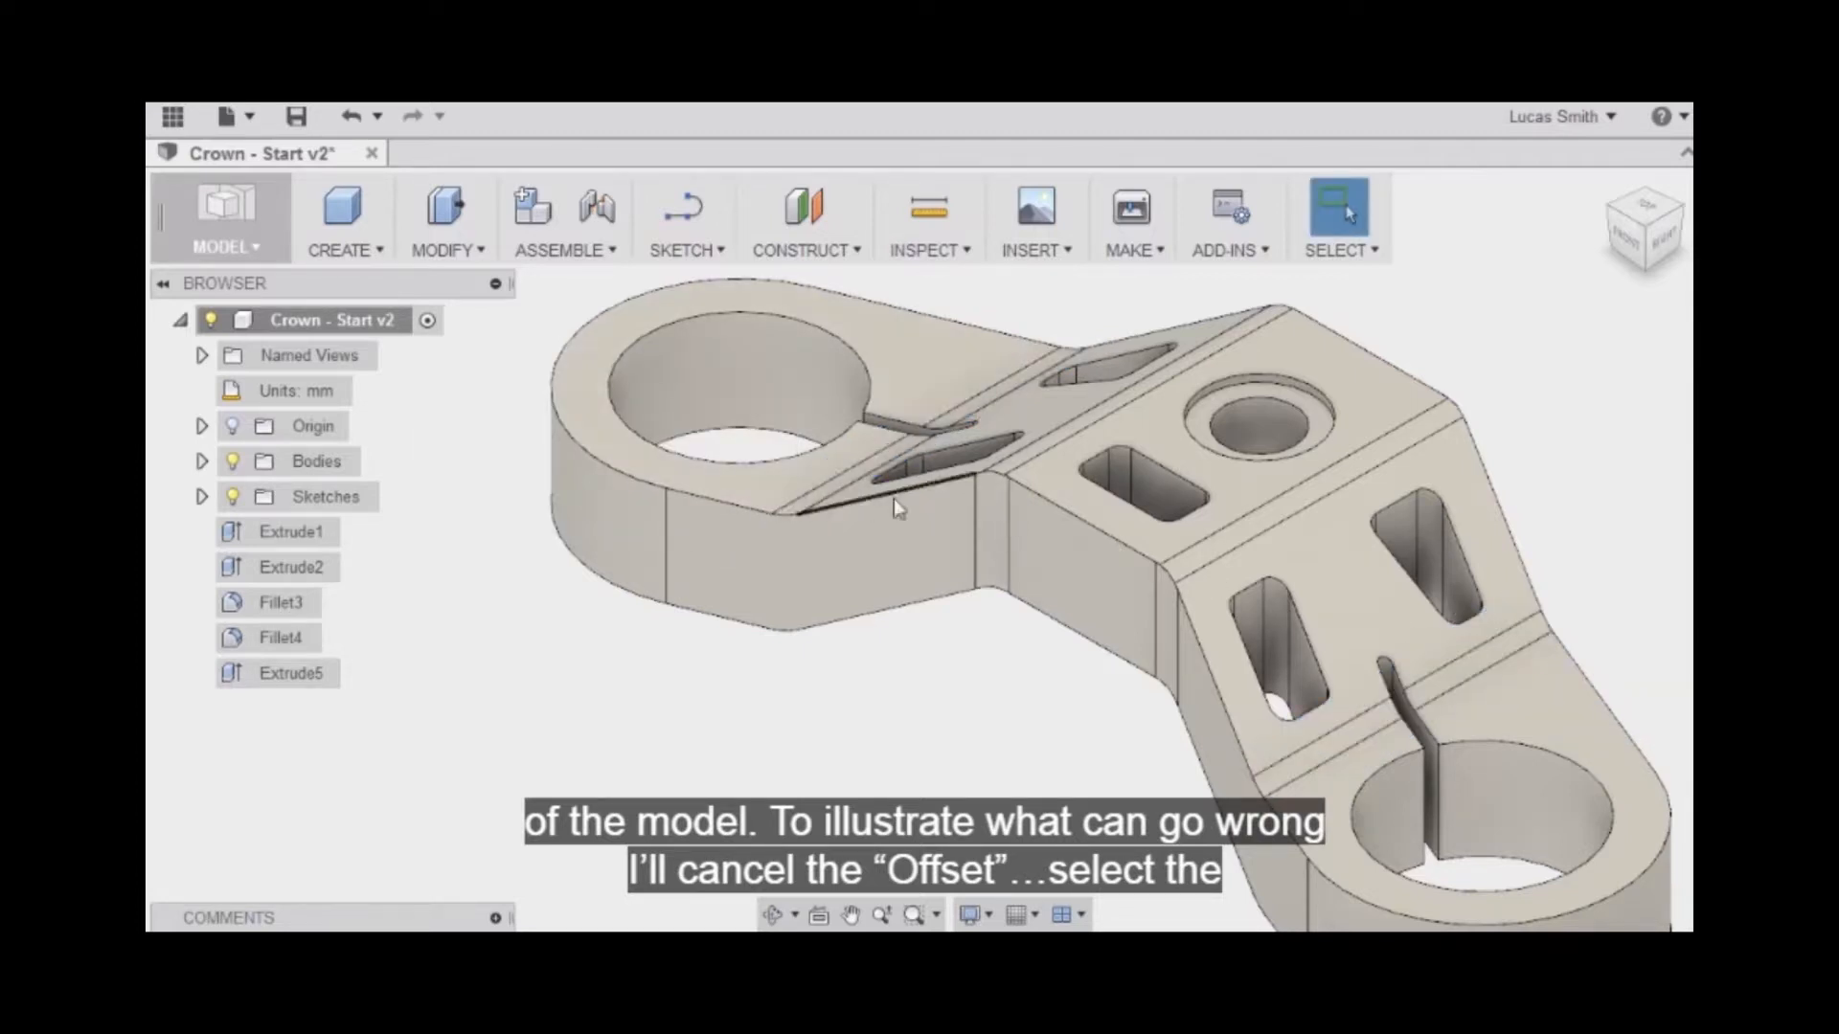
Step: Try to offset the crown's central top face by 10 mm with Press Pull
left_click(1068, 500)
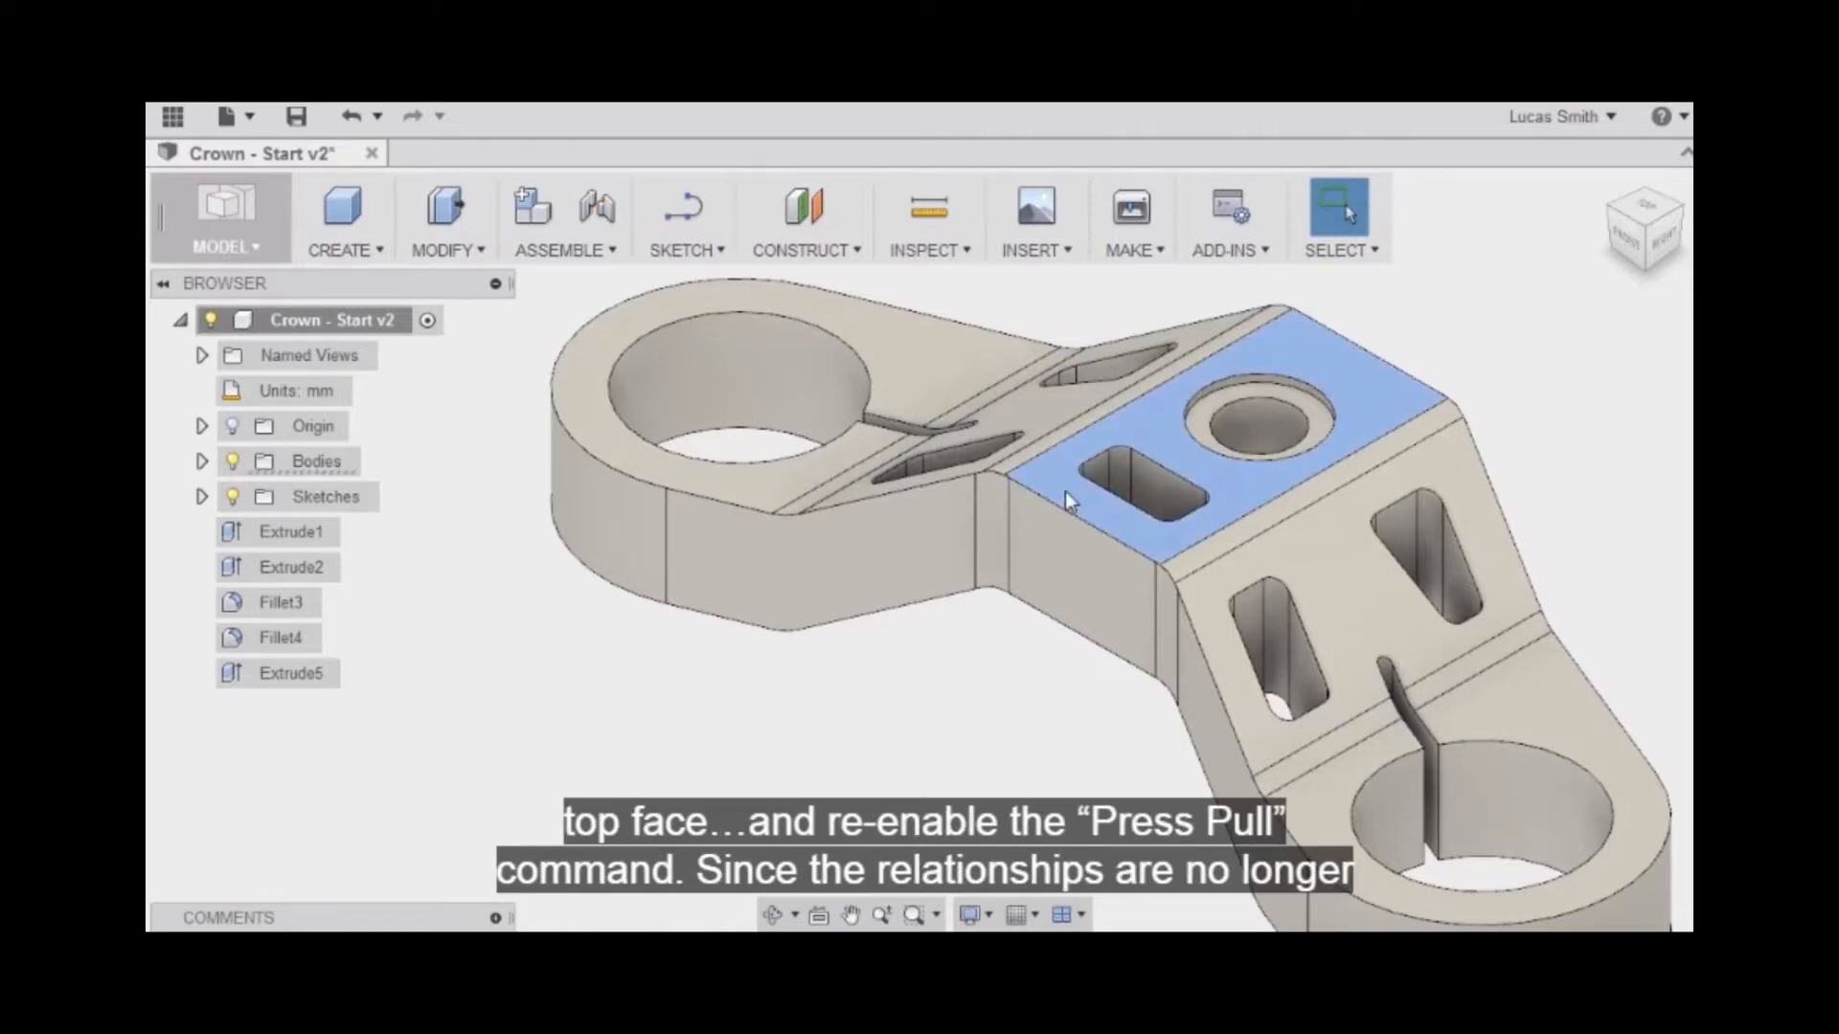
left_click(1070, 498)
left_click(447, 208)
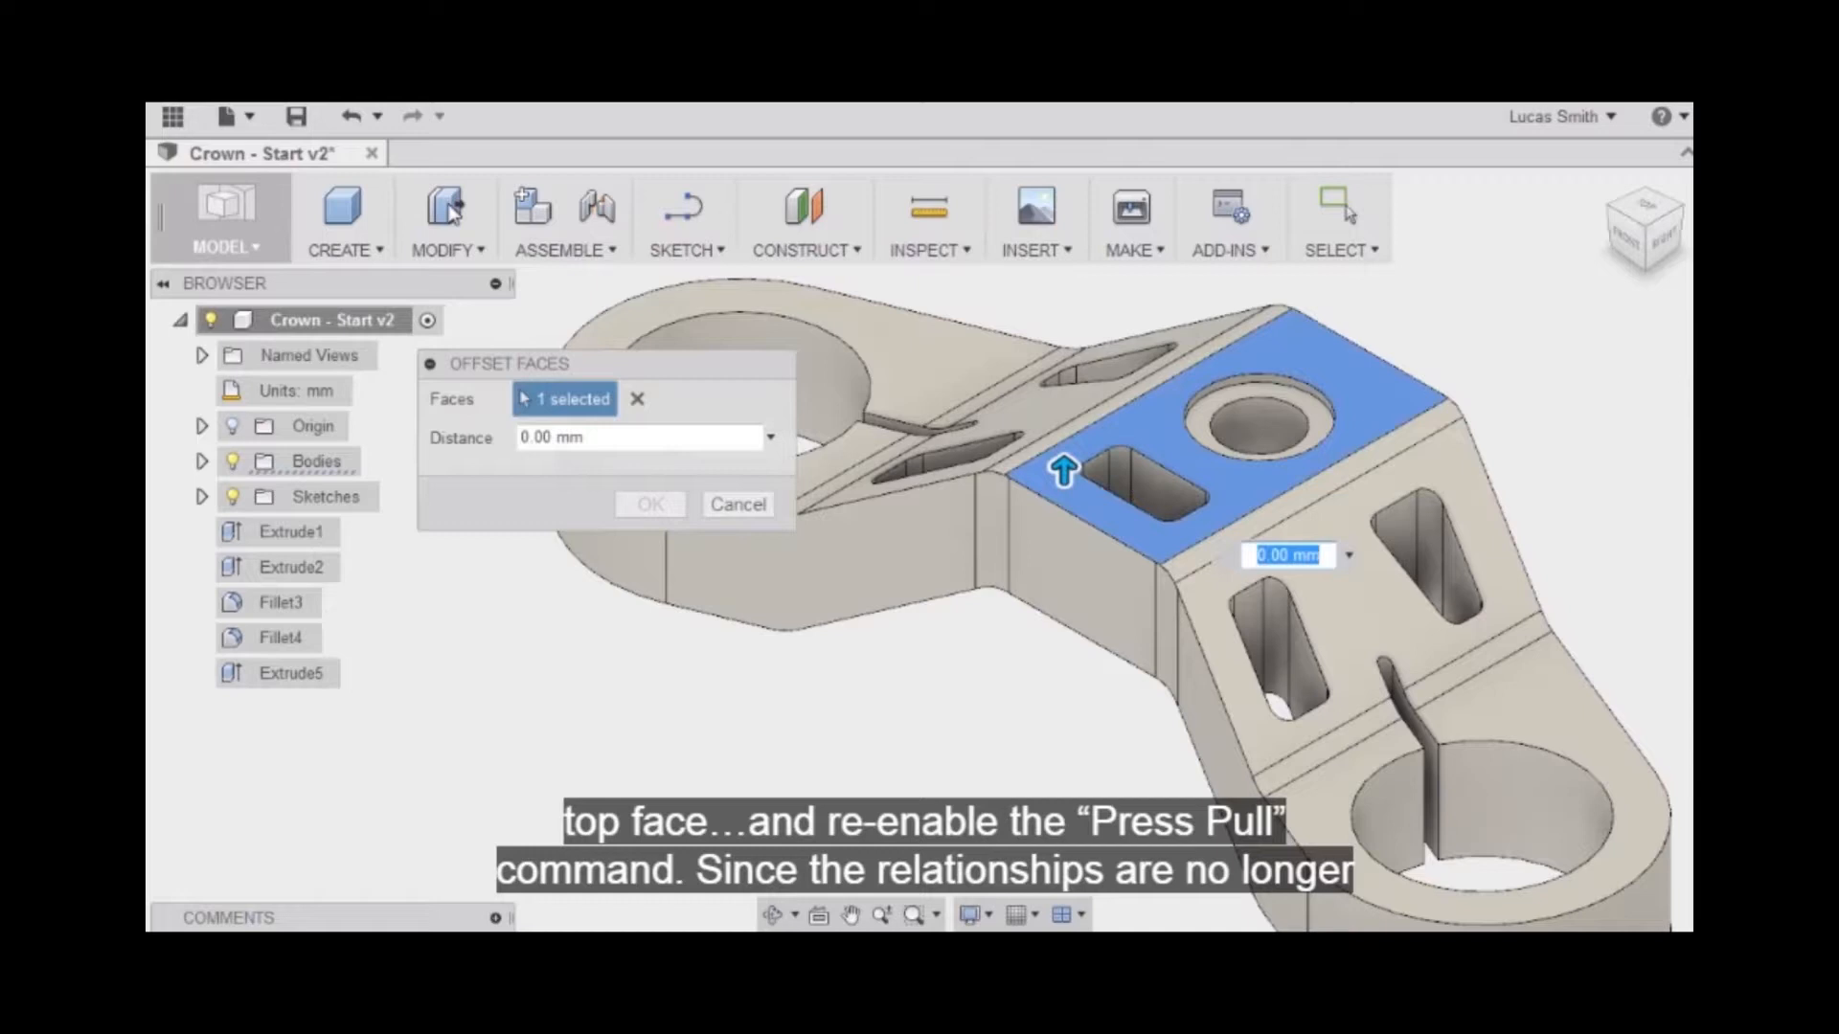
left_click_drag(1064, 467, 1070, 422)
mouse_move(1073, 447)
left_mouse_down()
mouse_move(1074, 517)
mouse_move(1081, 415)
left_mouse_up()
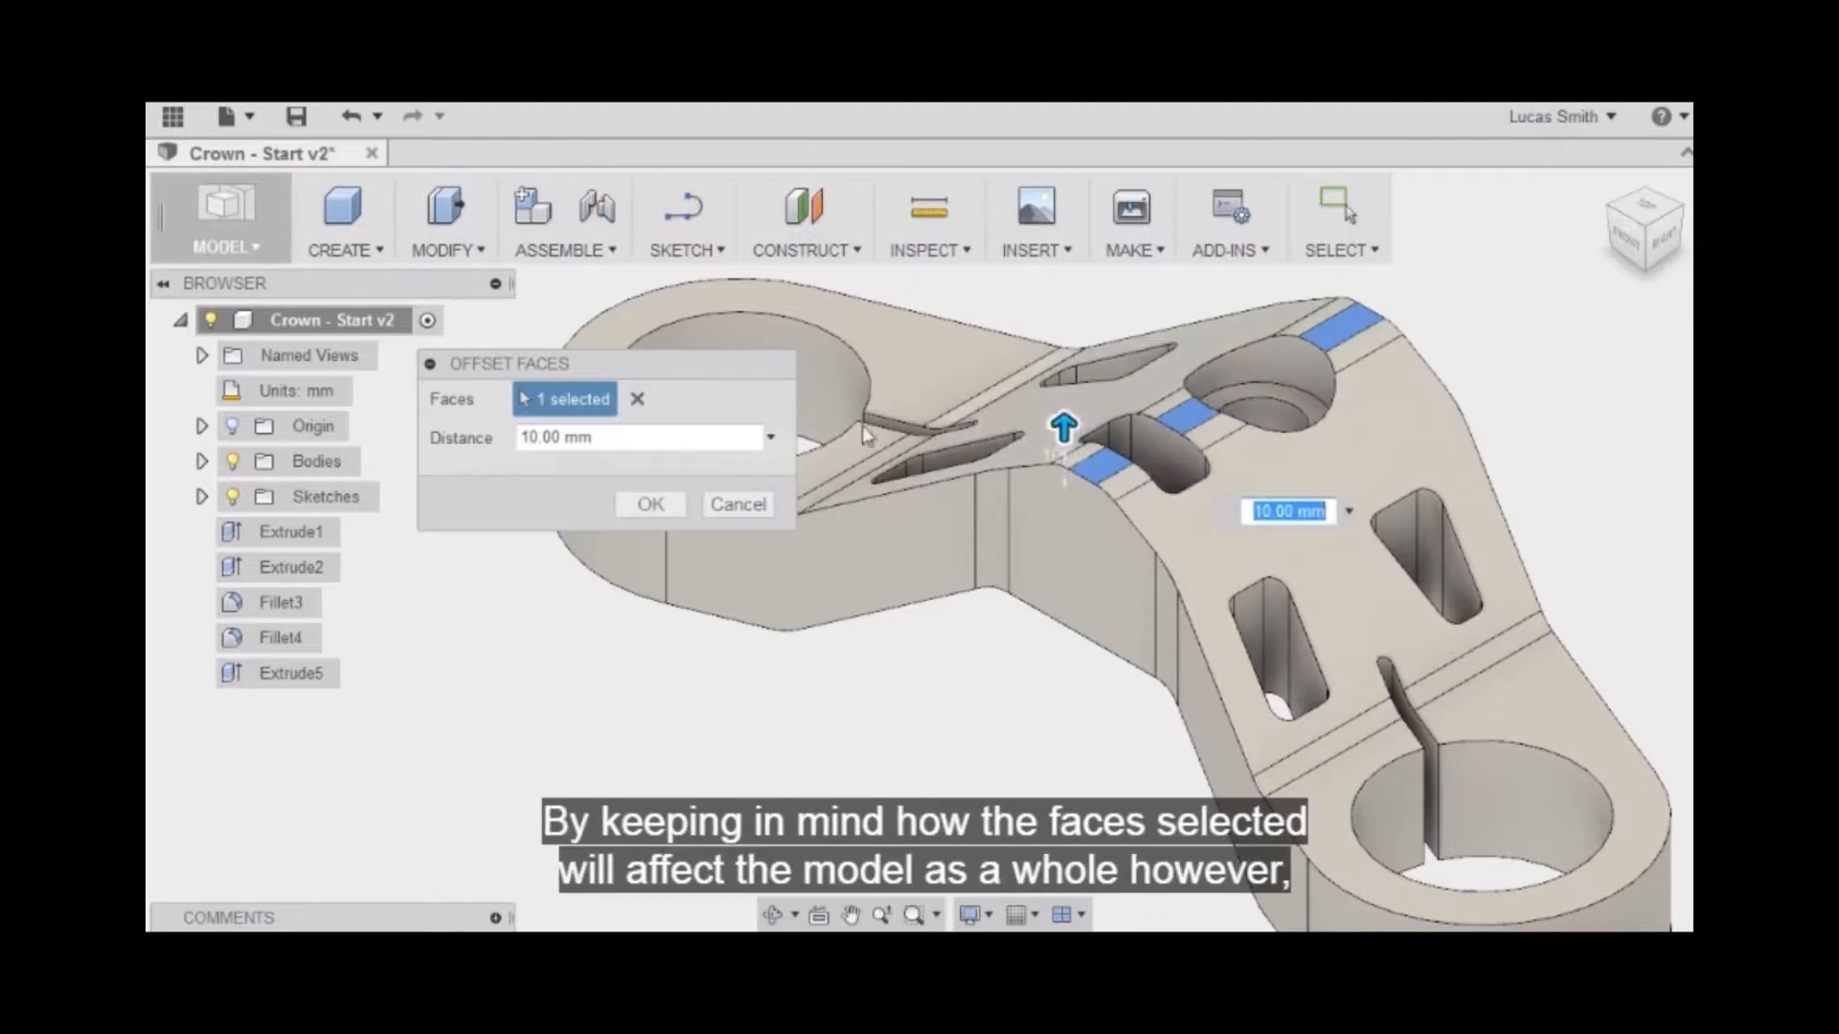
left_click(732, 503)
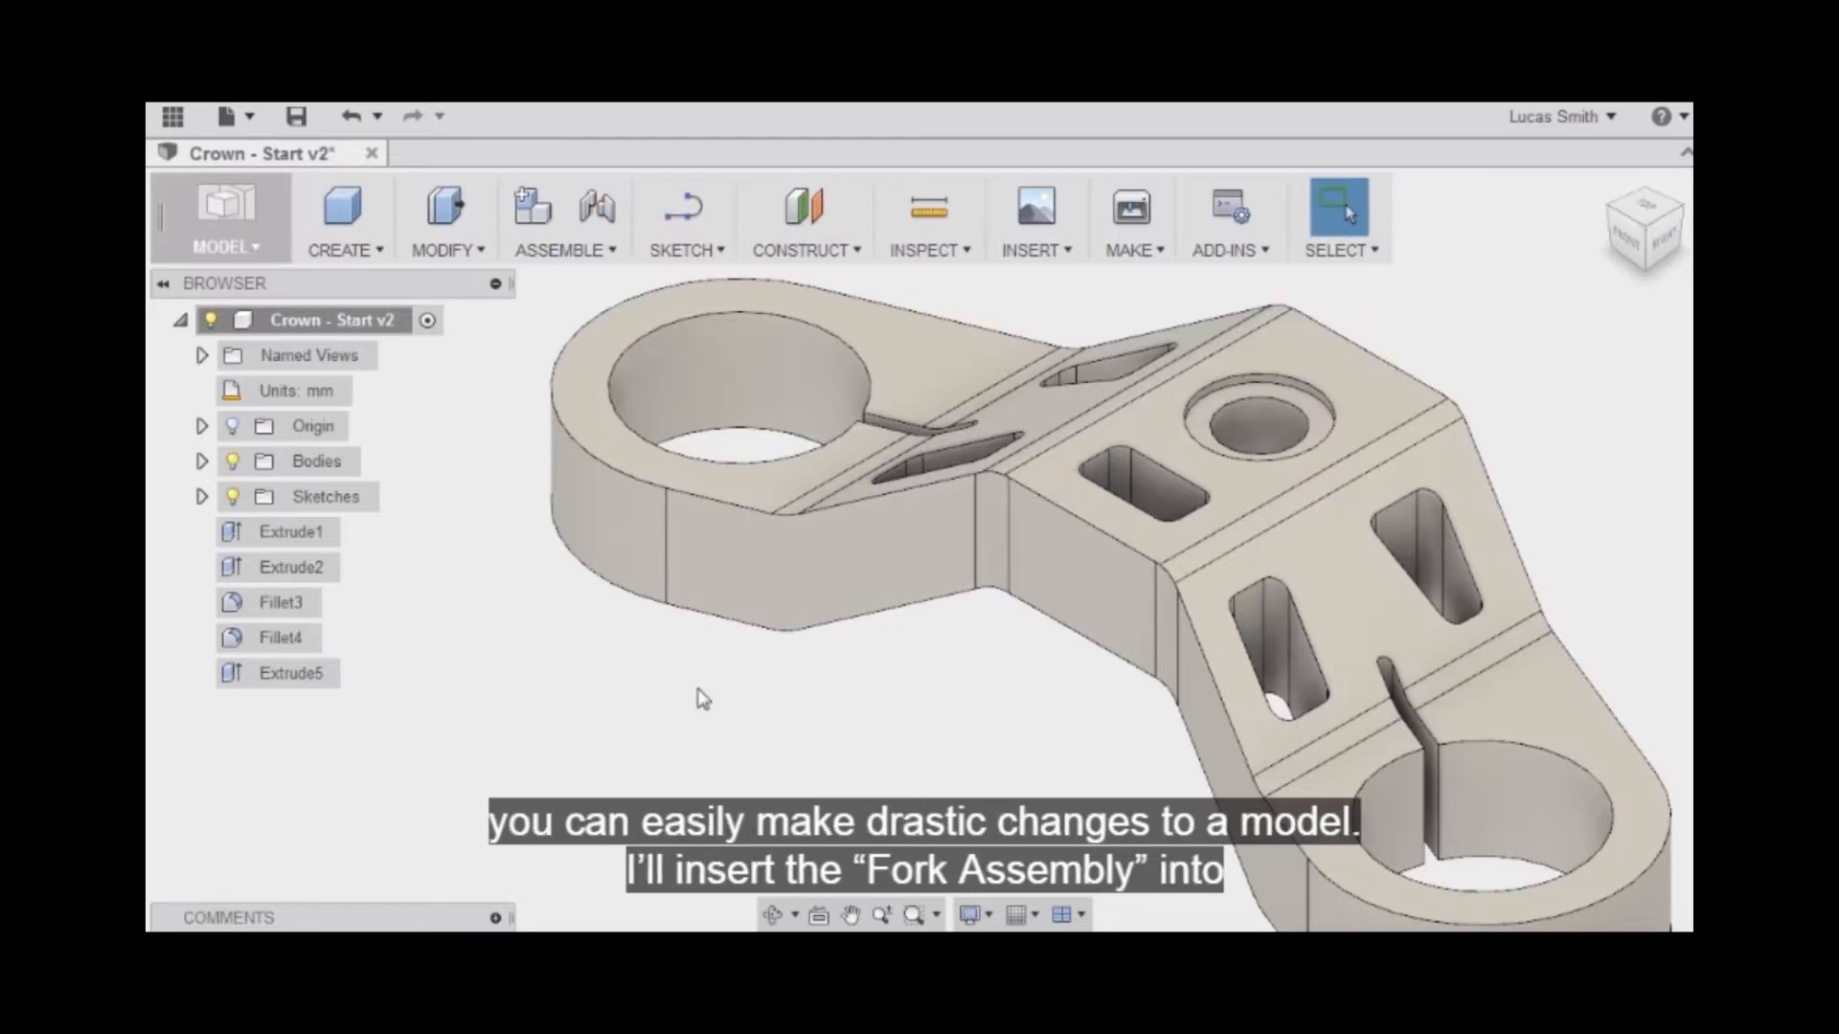
Step: Insert the Fork Assembly from the 03_24 - Direct Modeling folder into the current design at its default position
left_click(185, 119)
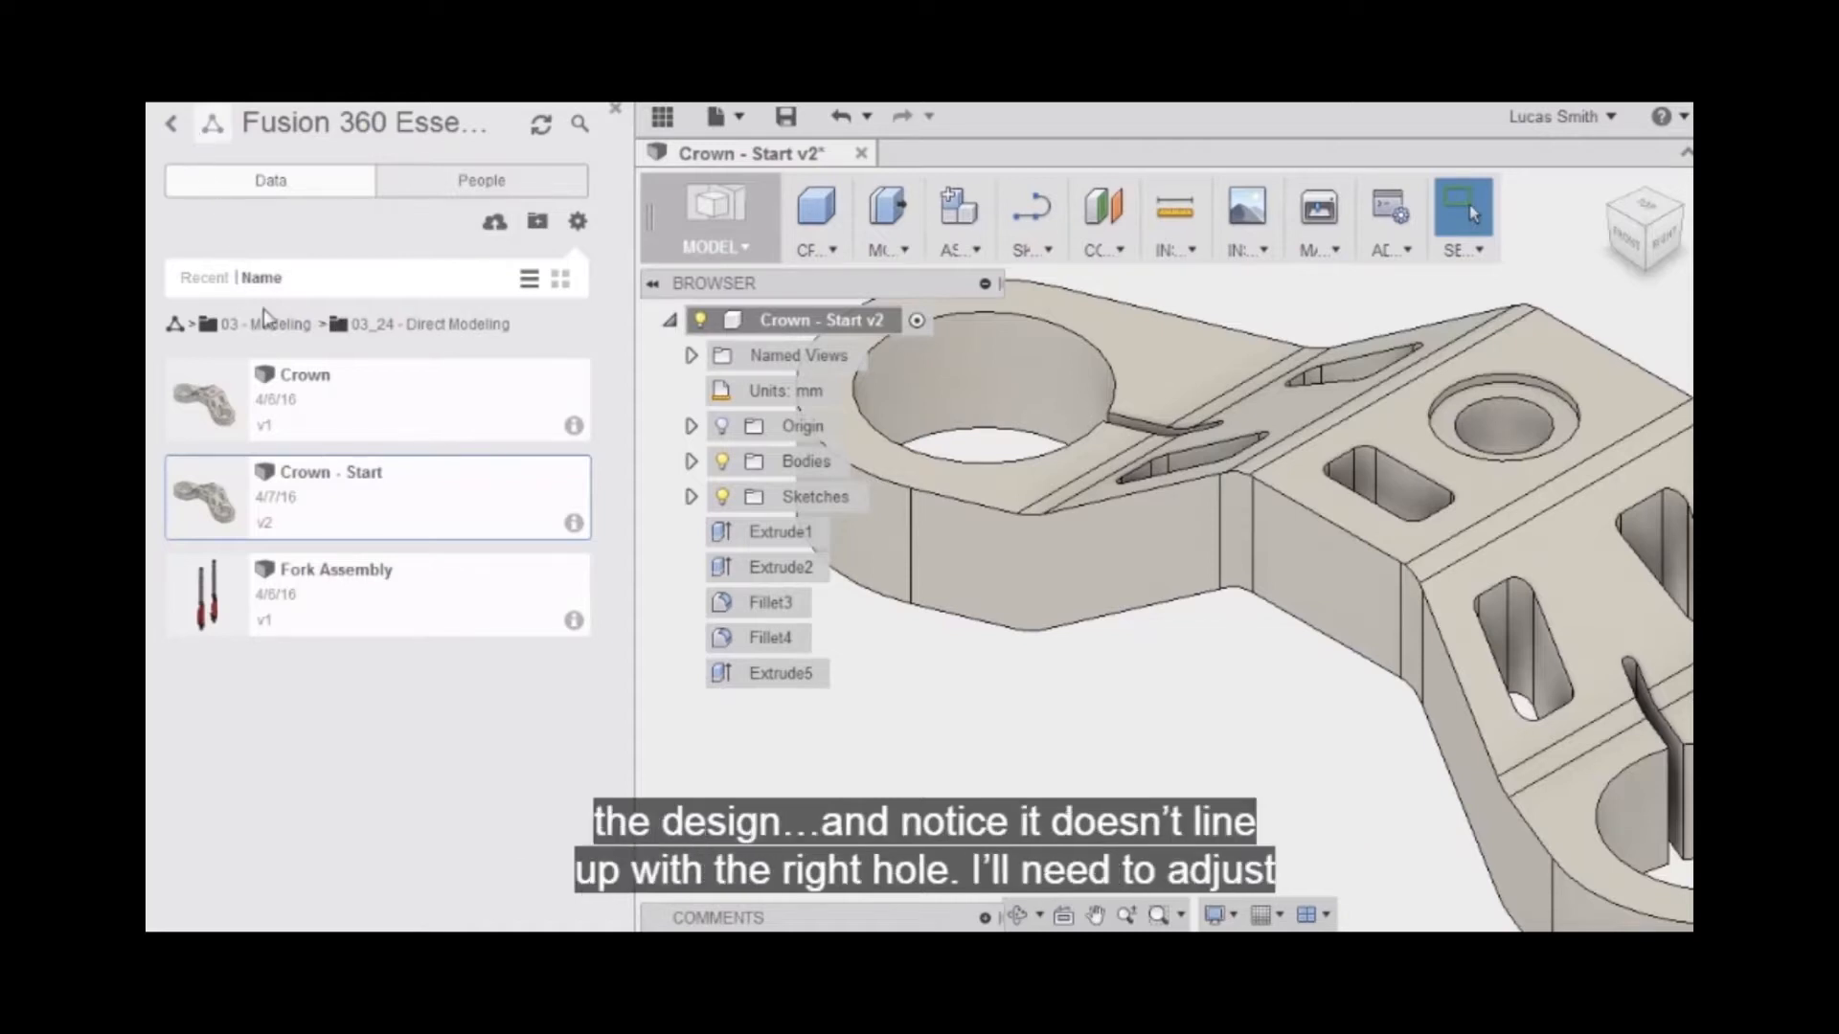
right_click(354, 595)
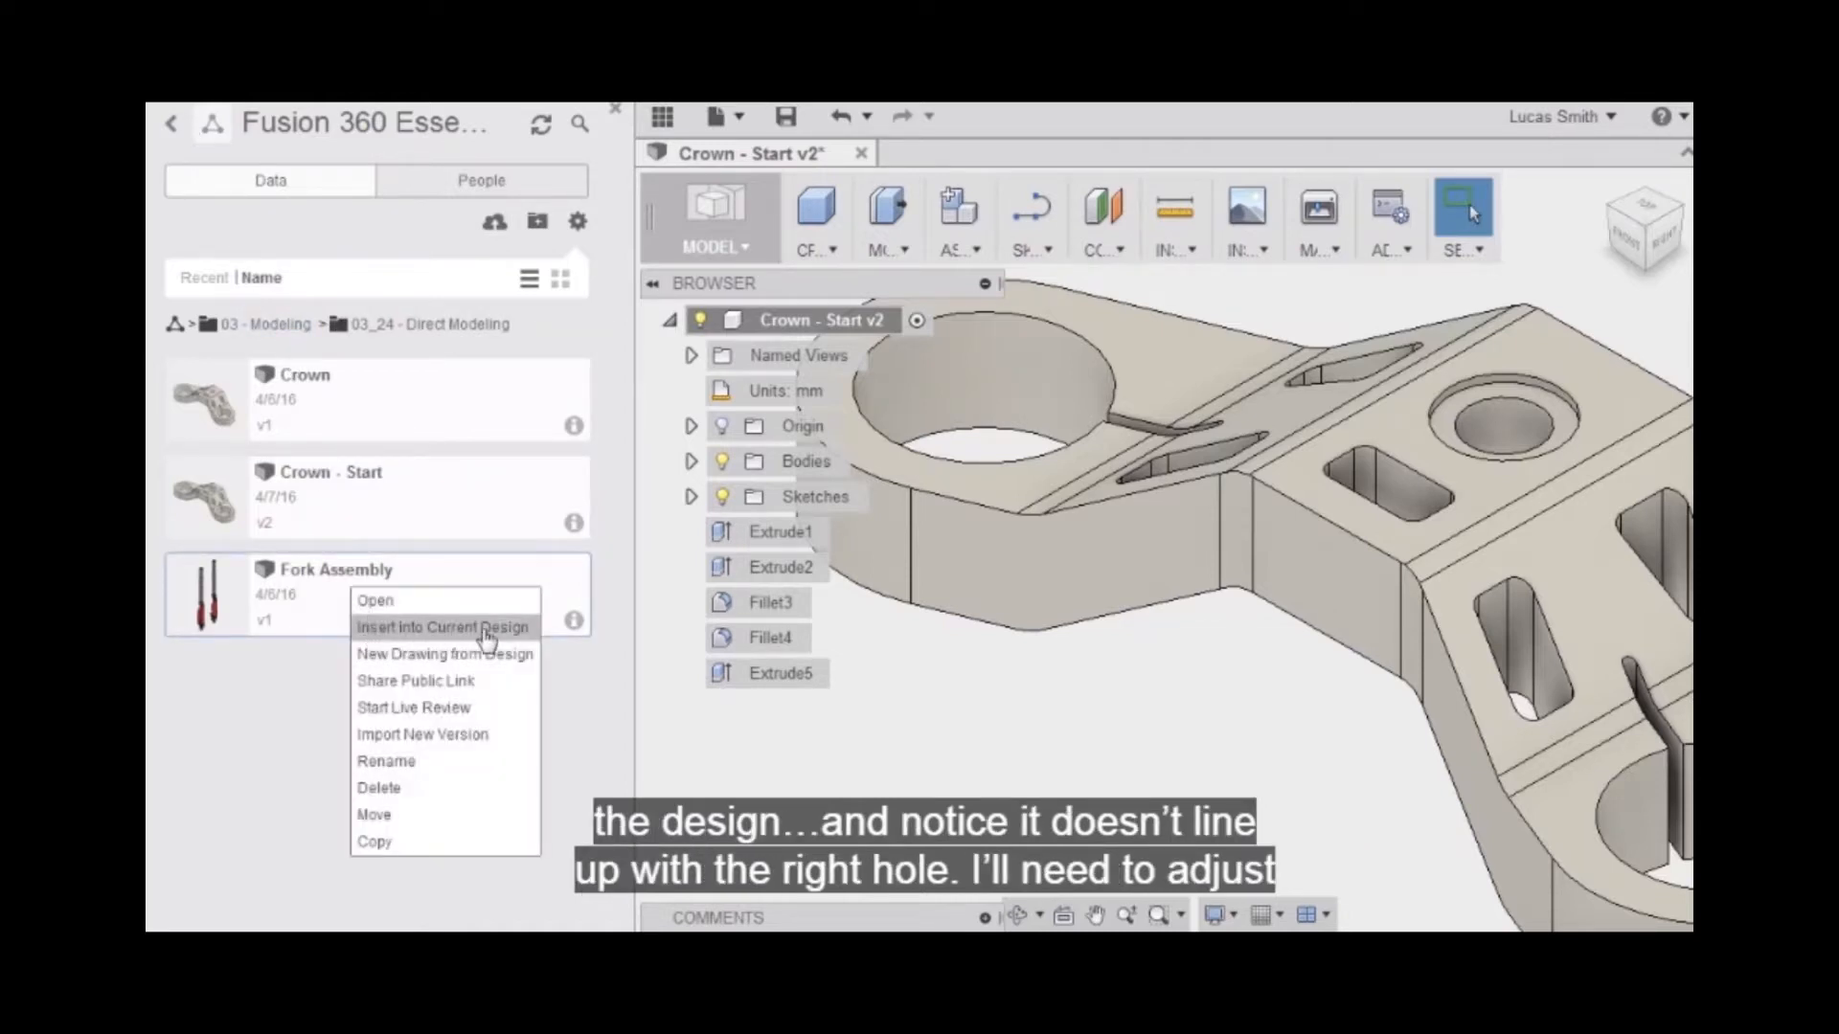
left_click(489, 632)
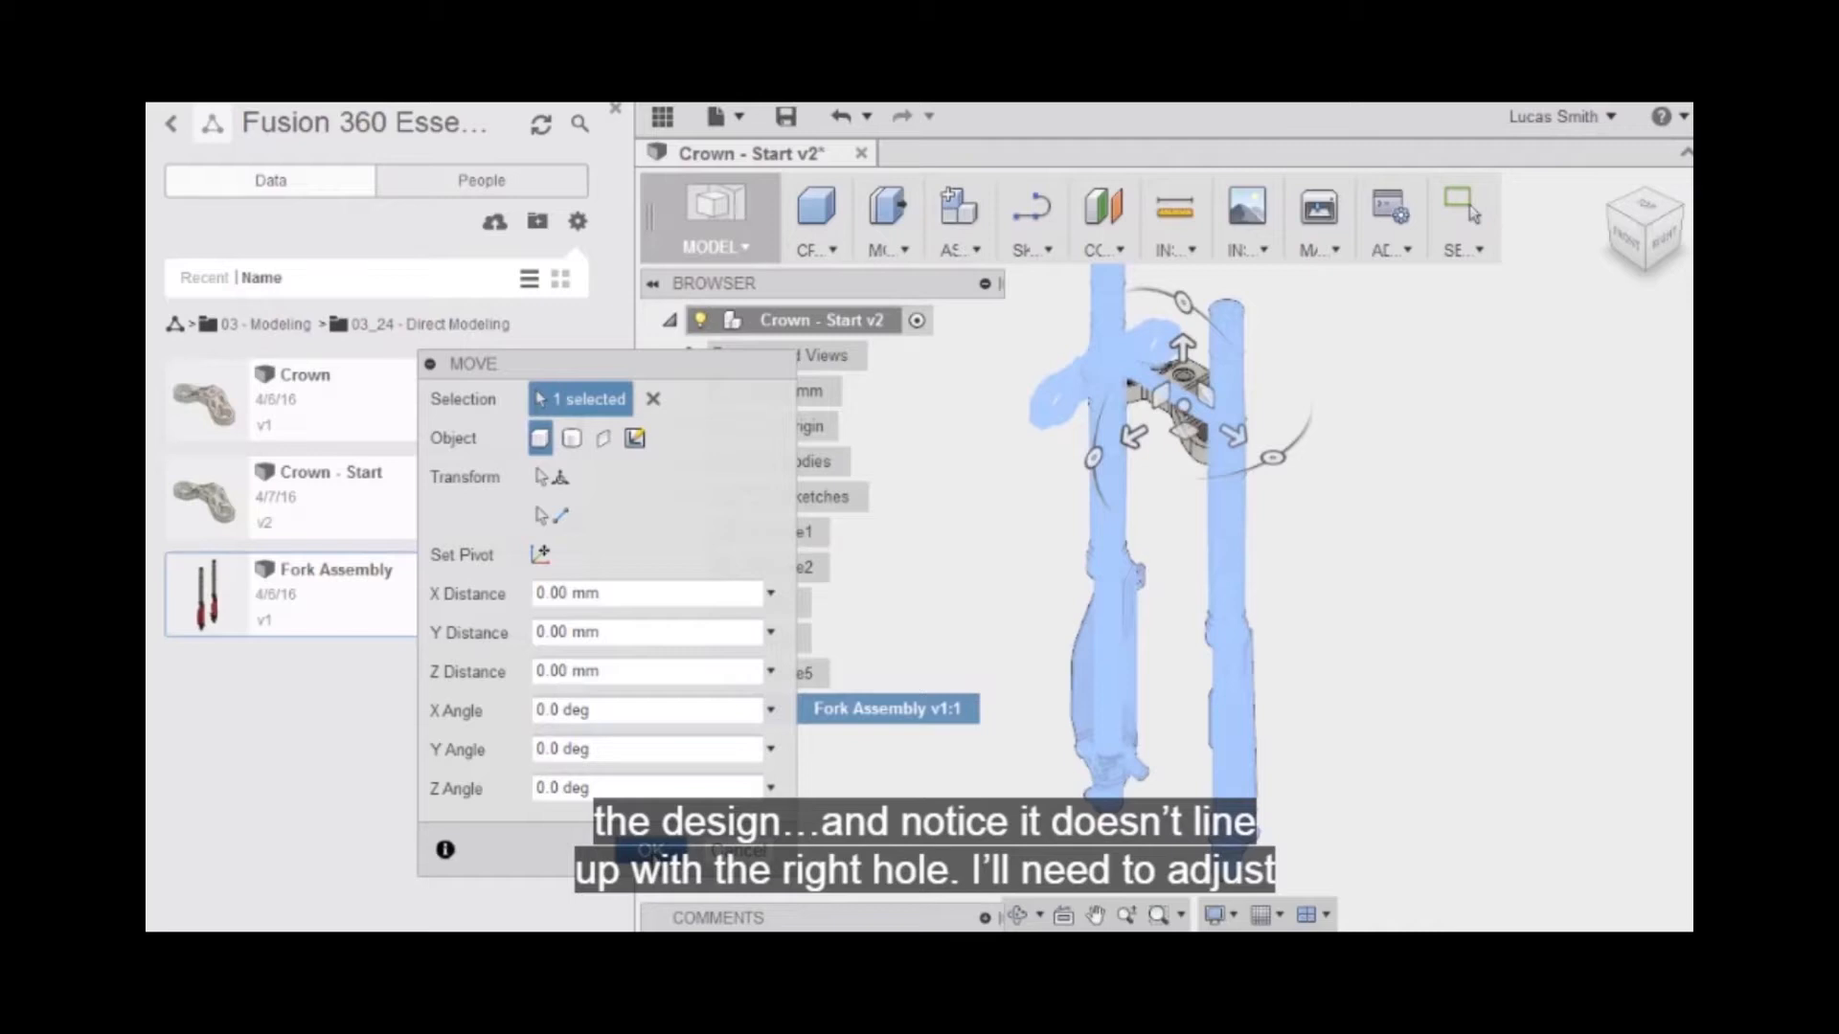
left_click(1466, 206)
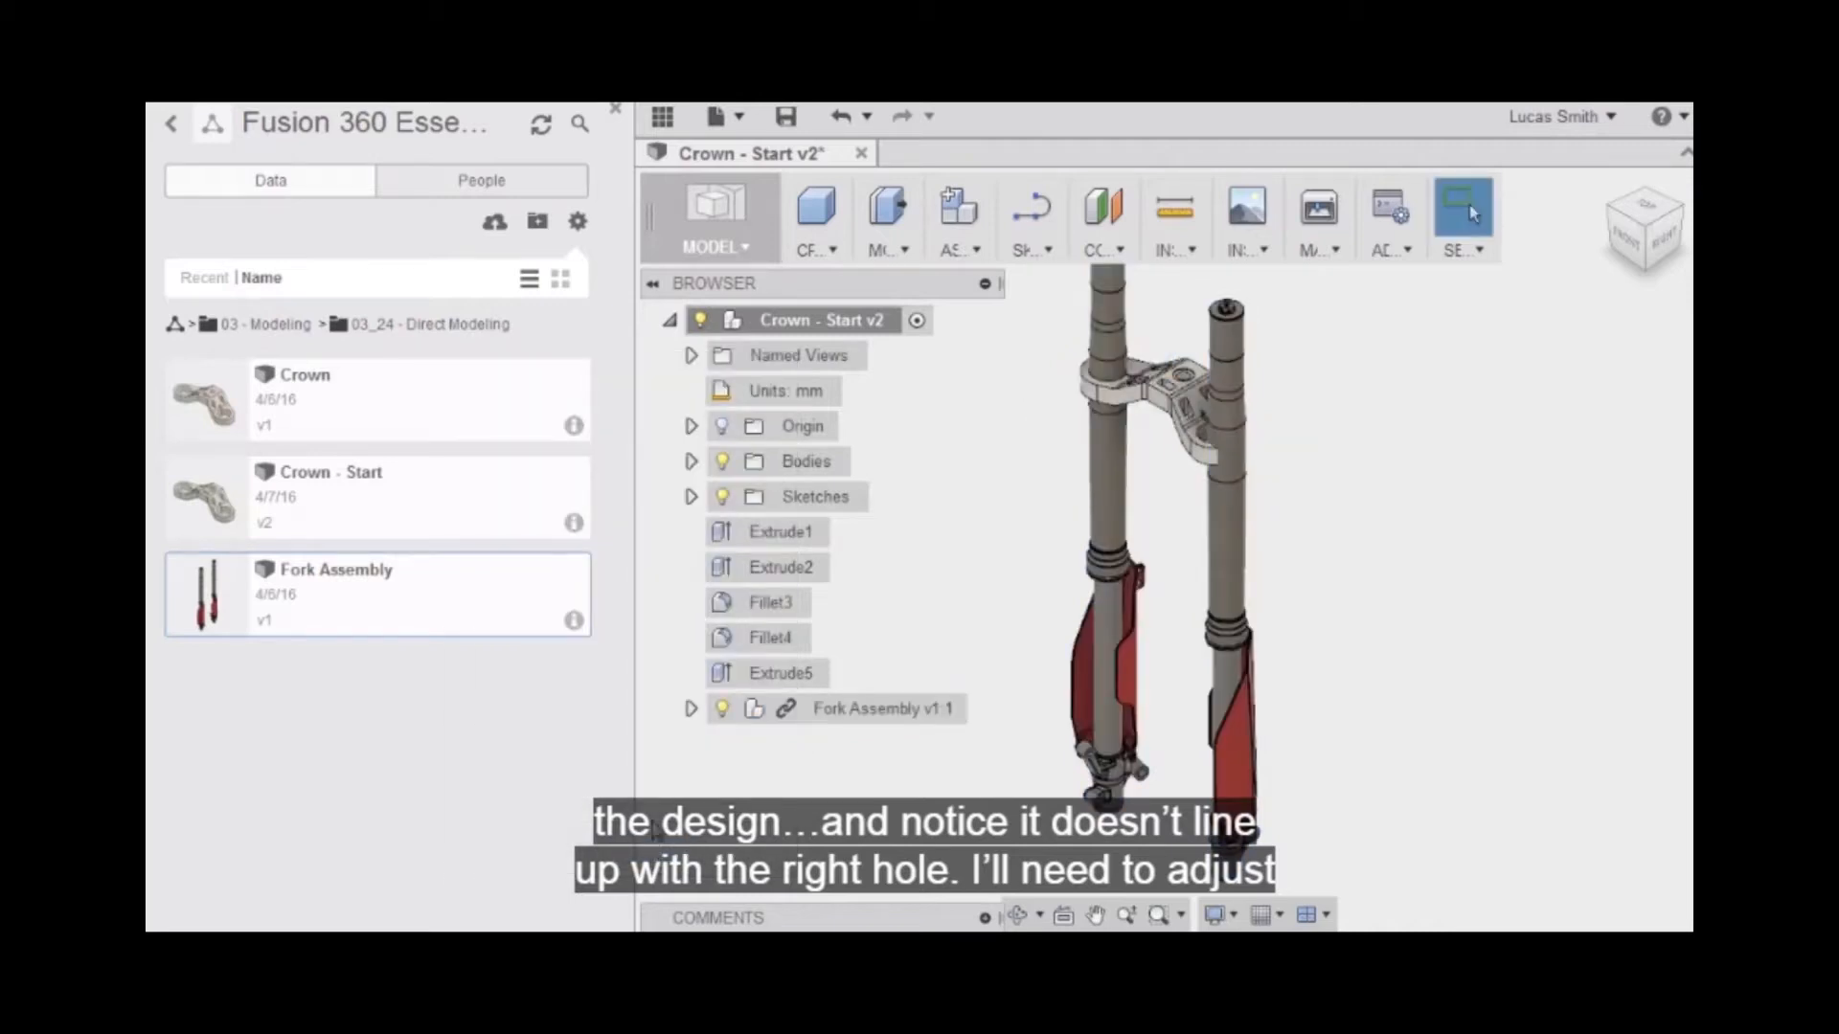
Step: Close the project data list, check the crown's fit around the fork tubes, and hide the Fork Assembly component
left_click(661, 119)
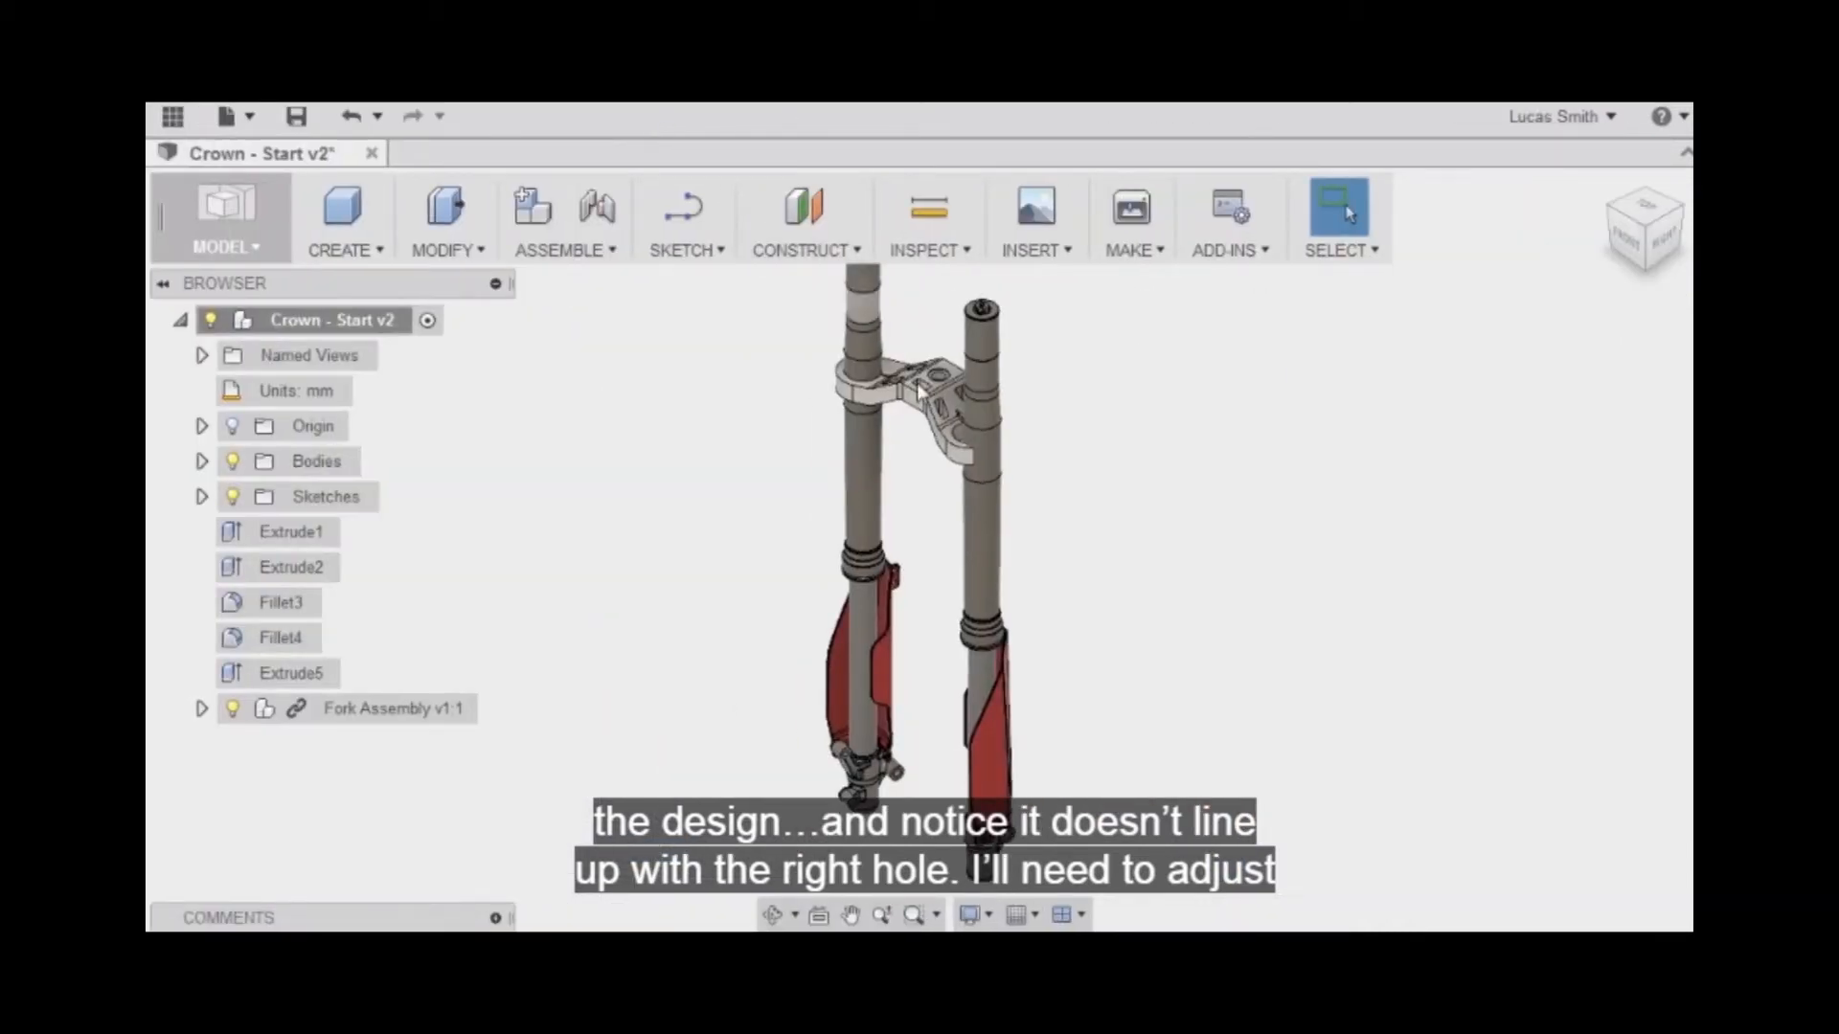
scroll(977, 450, "up", 4)
scroll(977, 451, "up", 4)
middle_click_drag(977, 451, 1134, 650)
key("Escape")
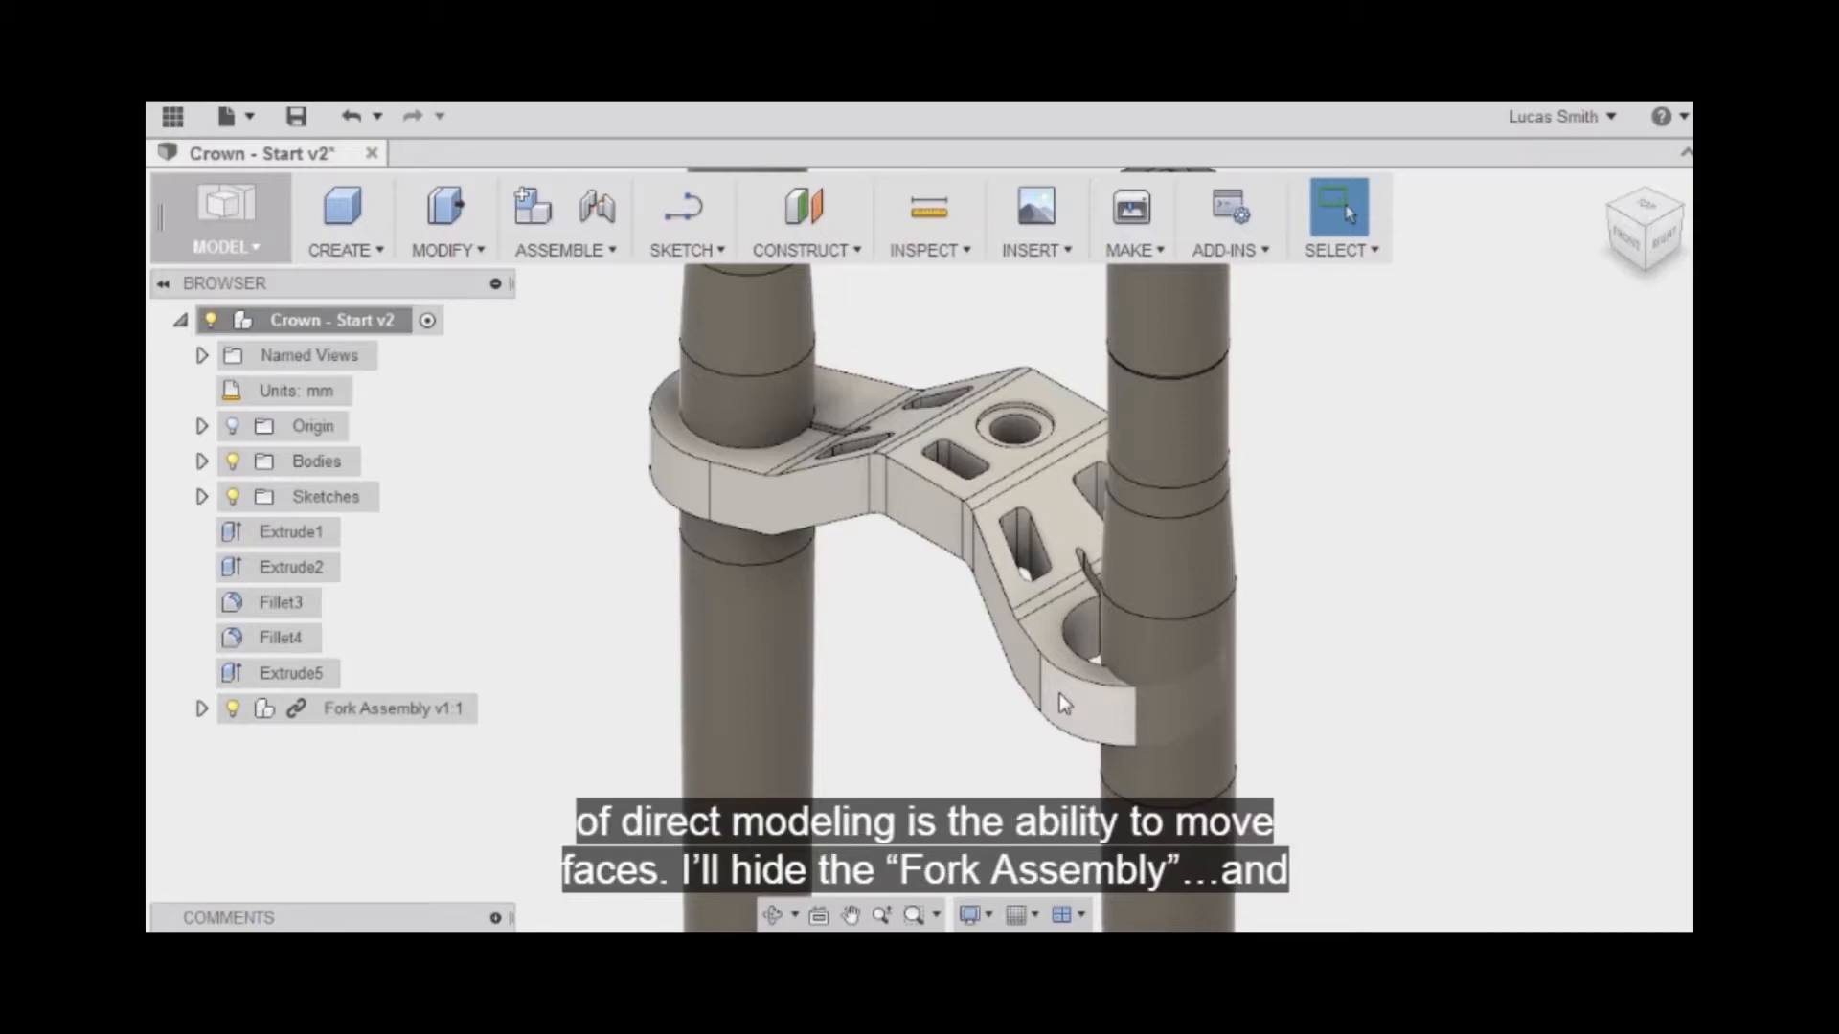
left_click(233, 708)
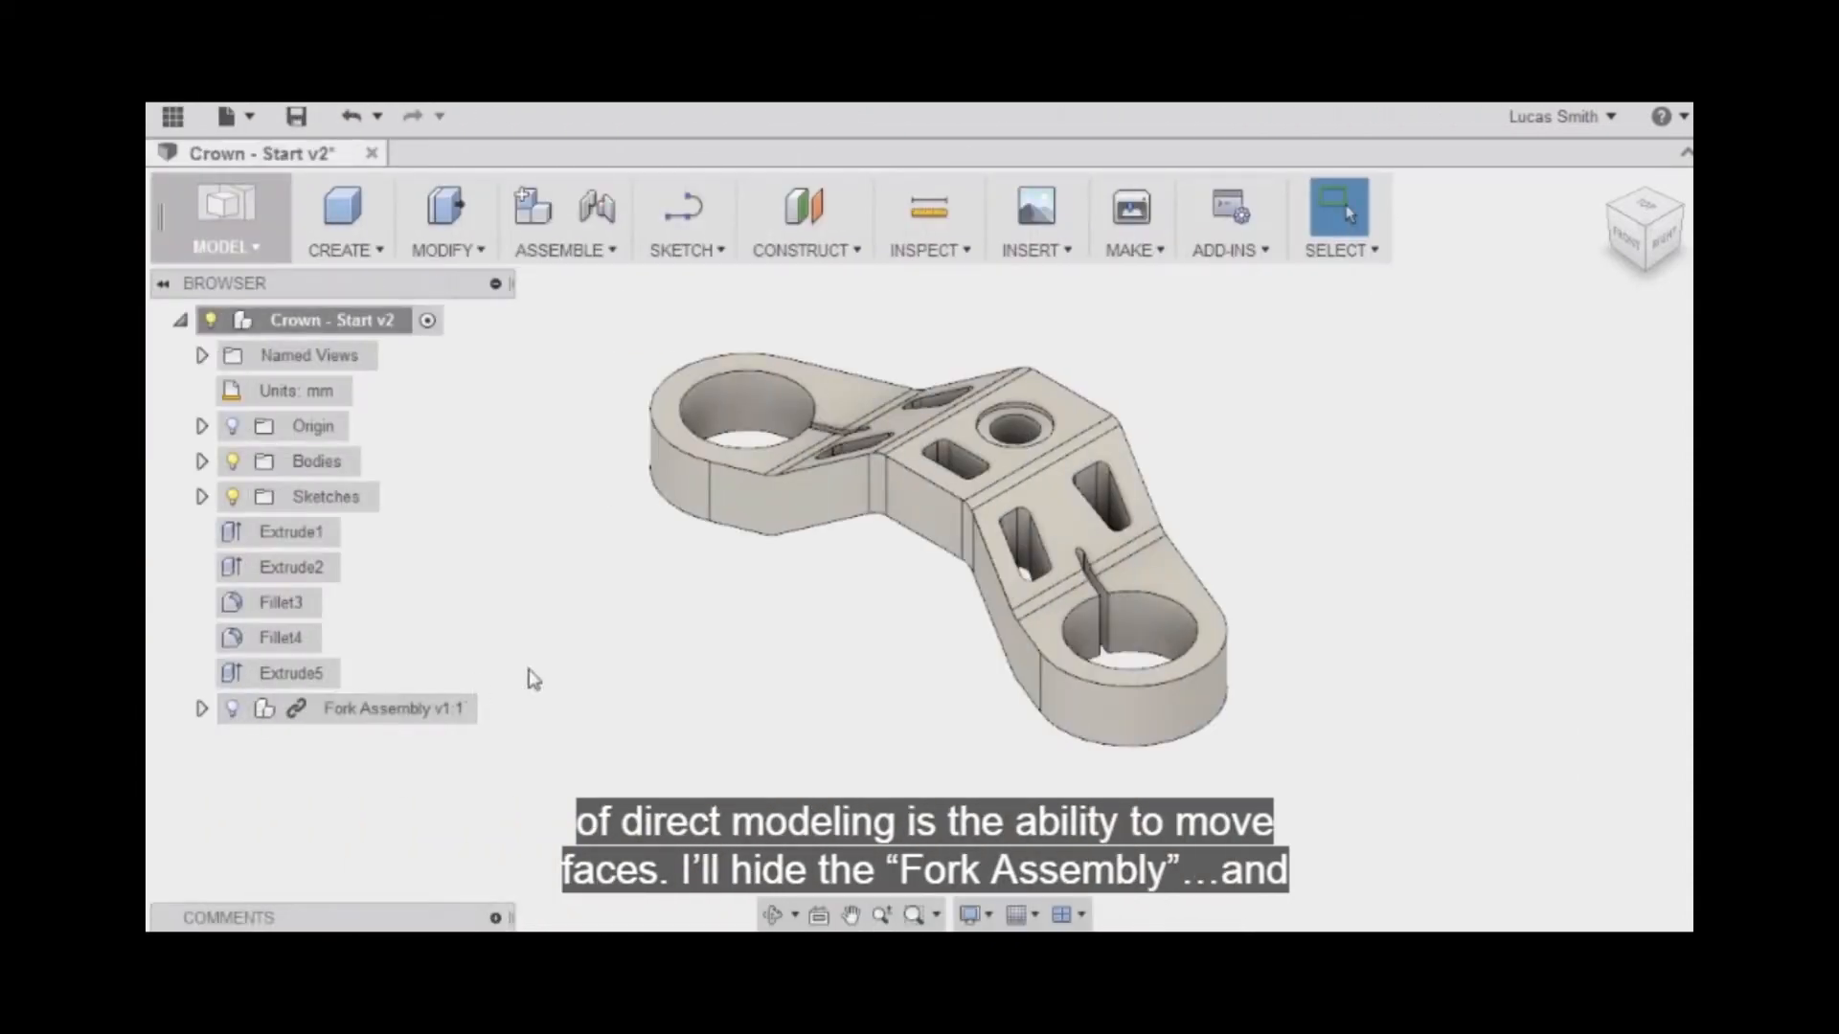
Step: From the top view, check the Select Through selection filter and window-select all faces of the crown's right arm
left_click(1644, 210)
middle_click_drag(1567, 495, 1404, 458)
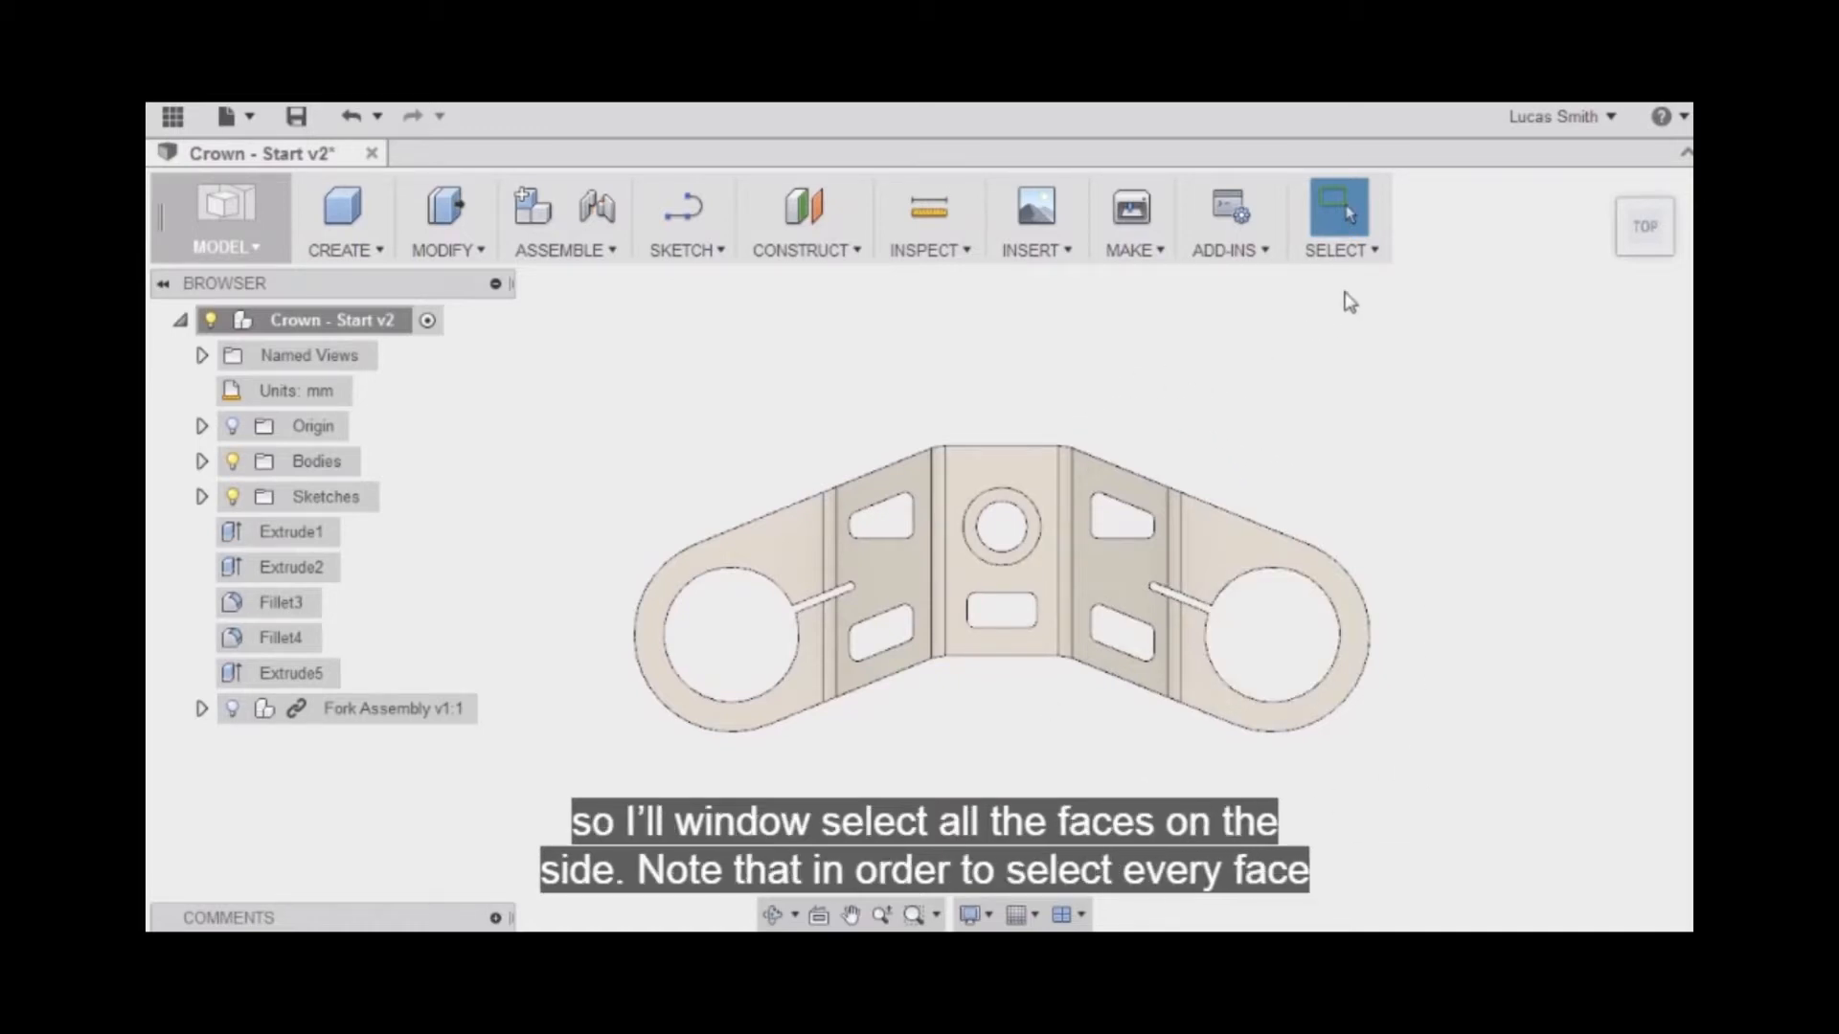
left_click(1377, 253)
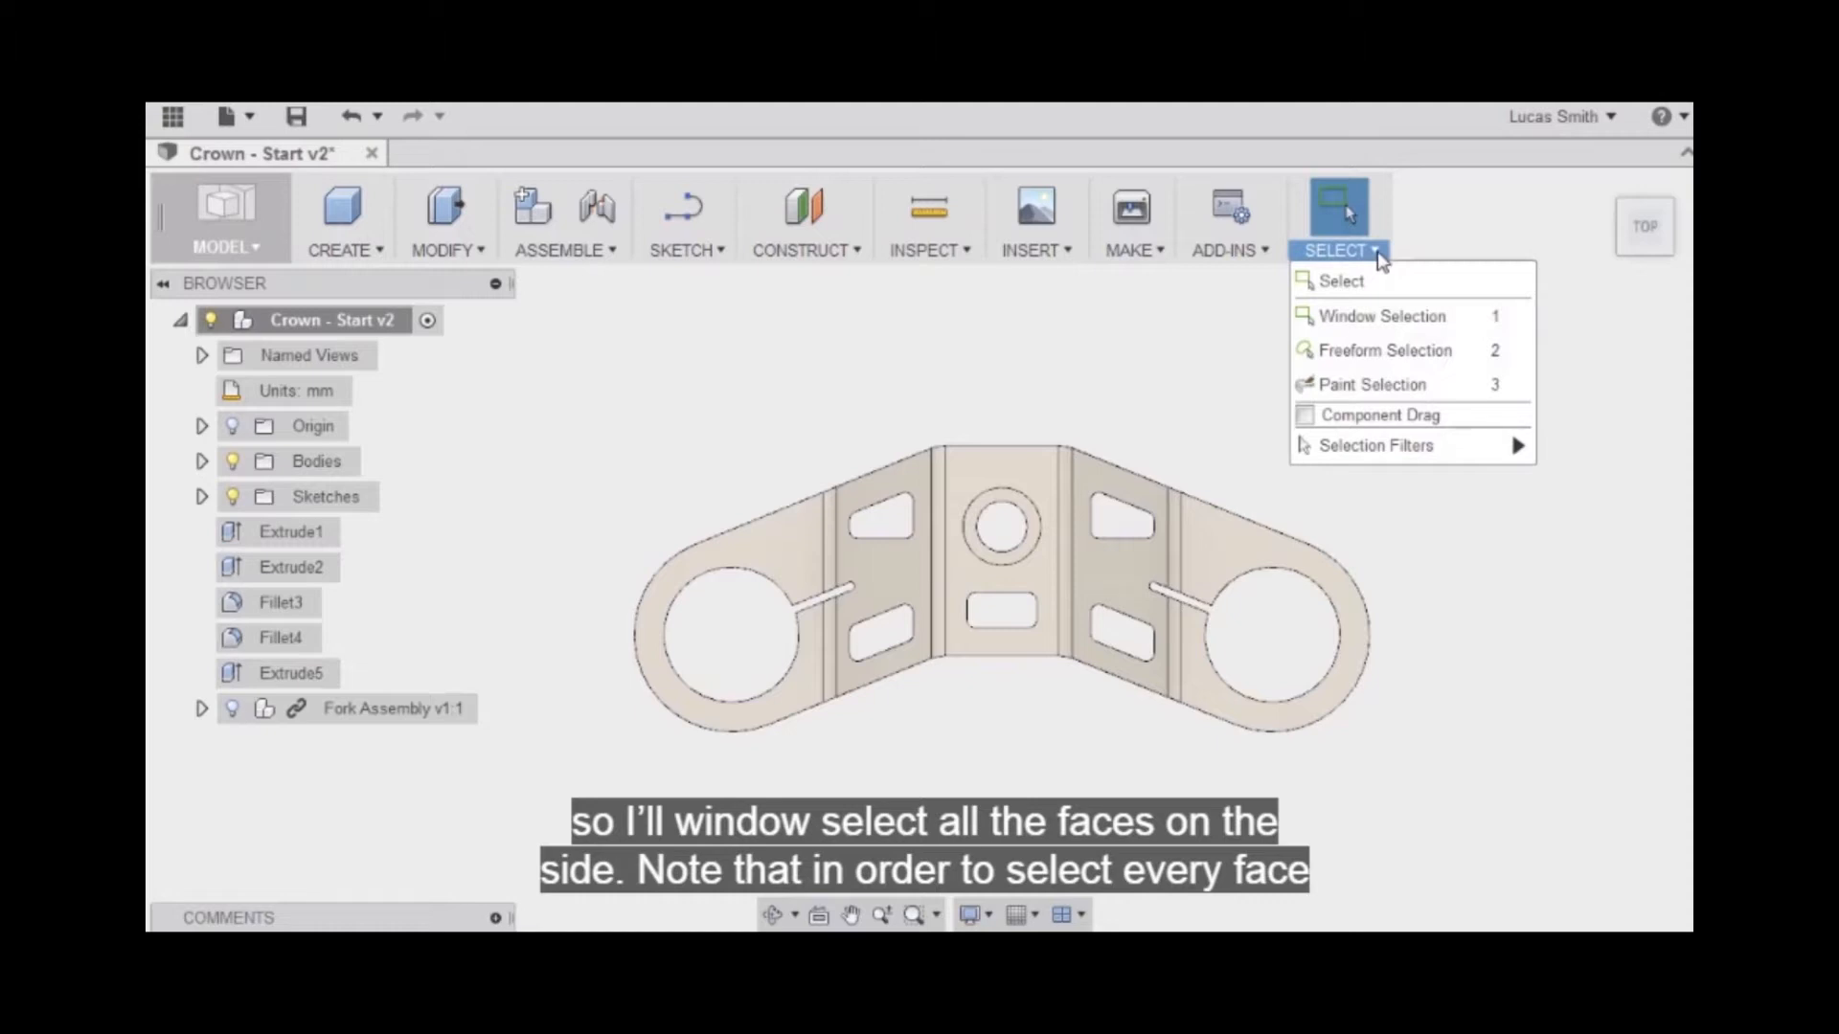
mouse_move(1382, 450)
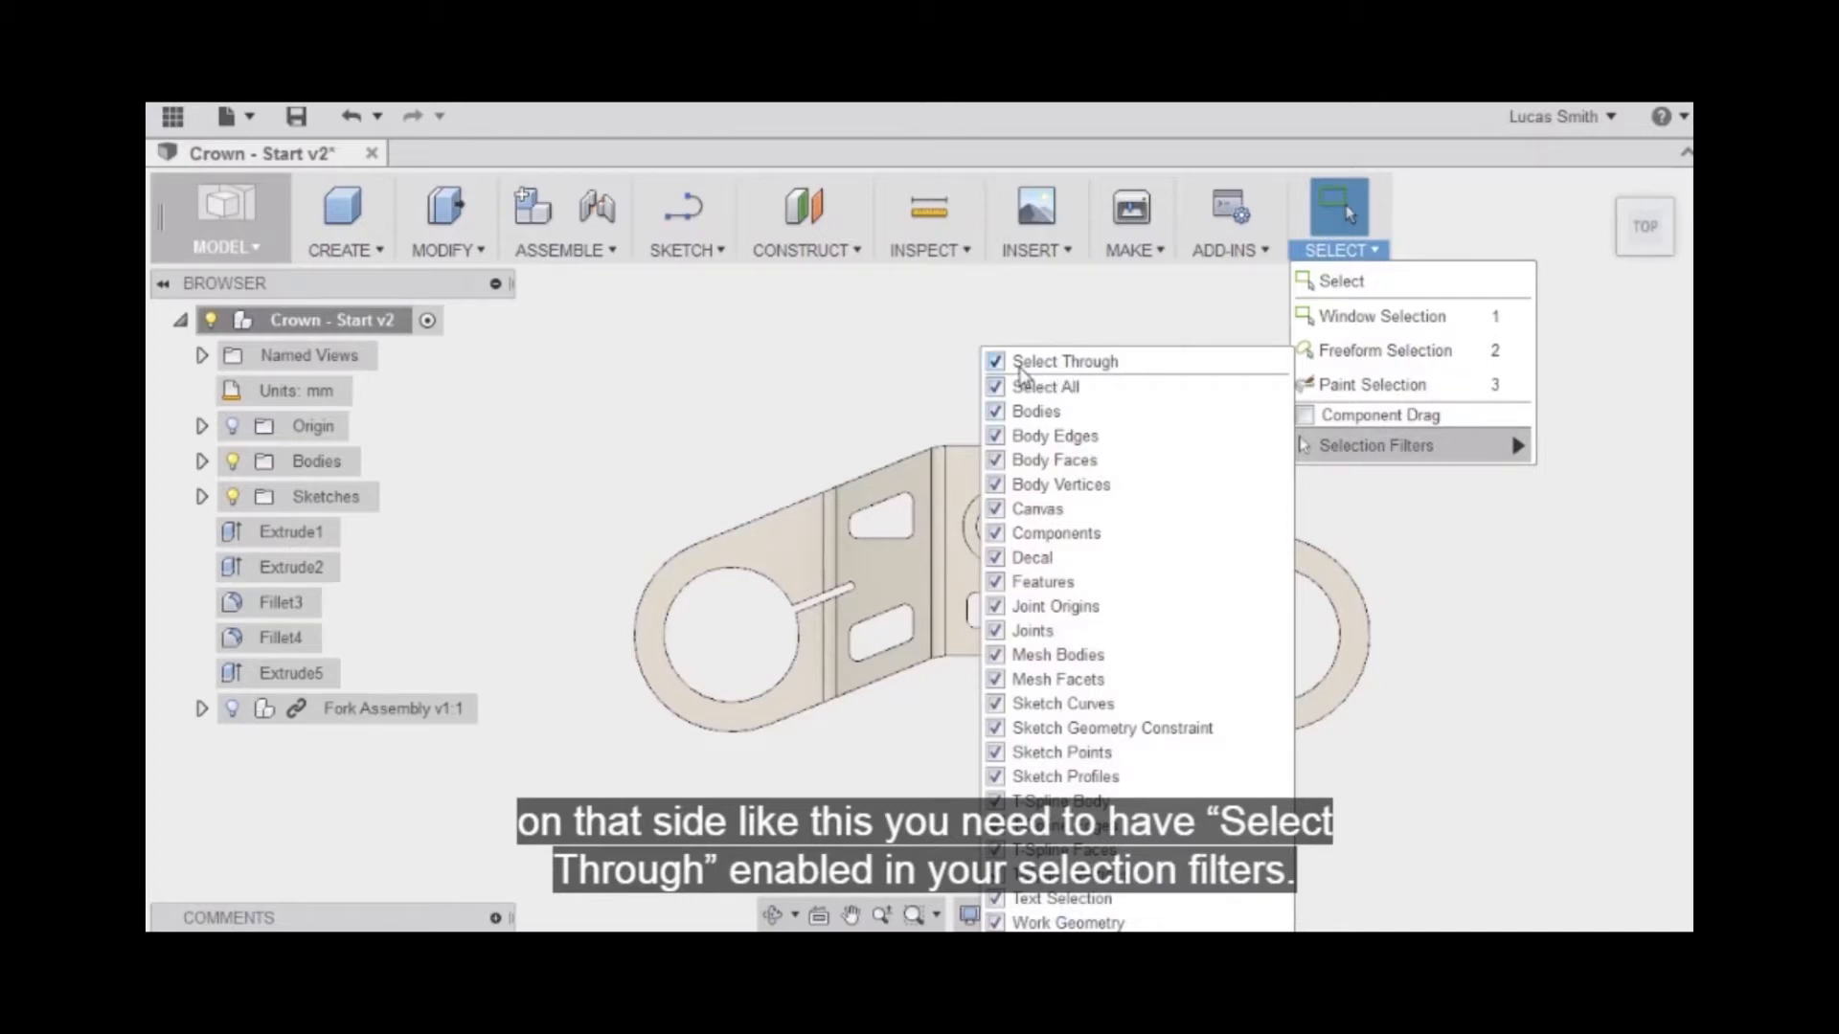
left_click(929, 347)
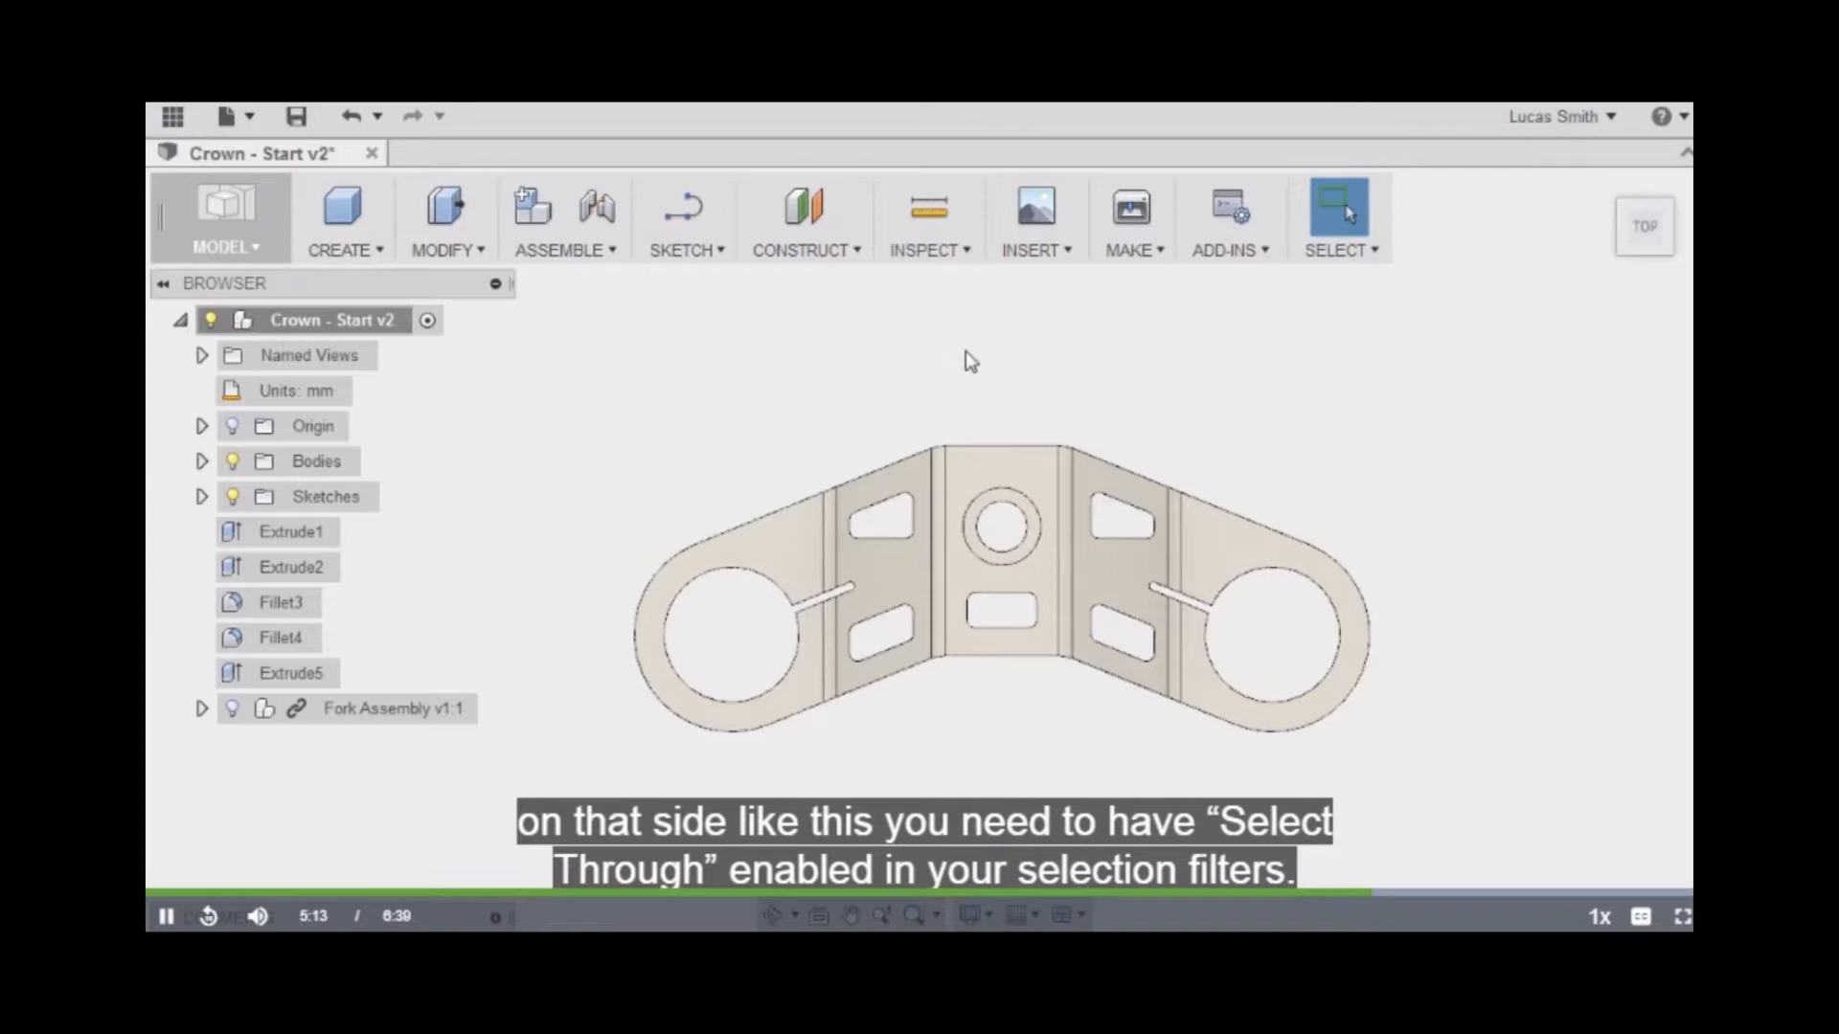
left_click_drag(1047, 401, 1437, 816)
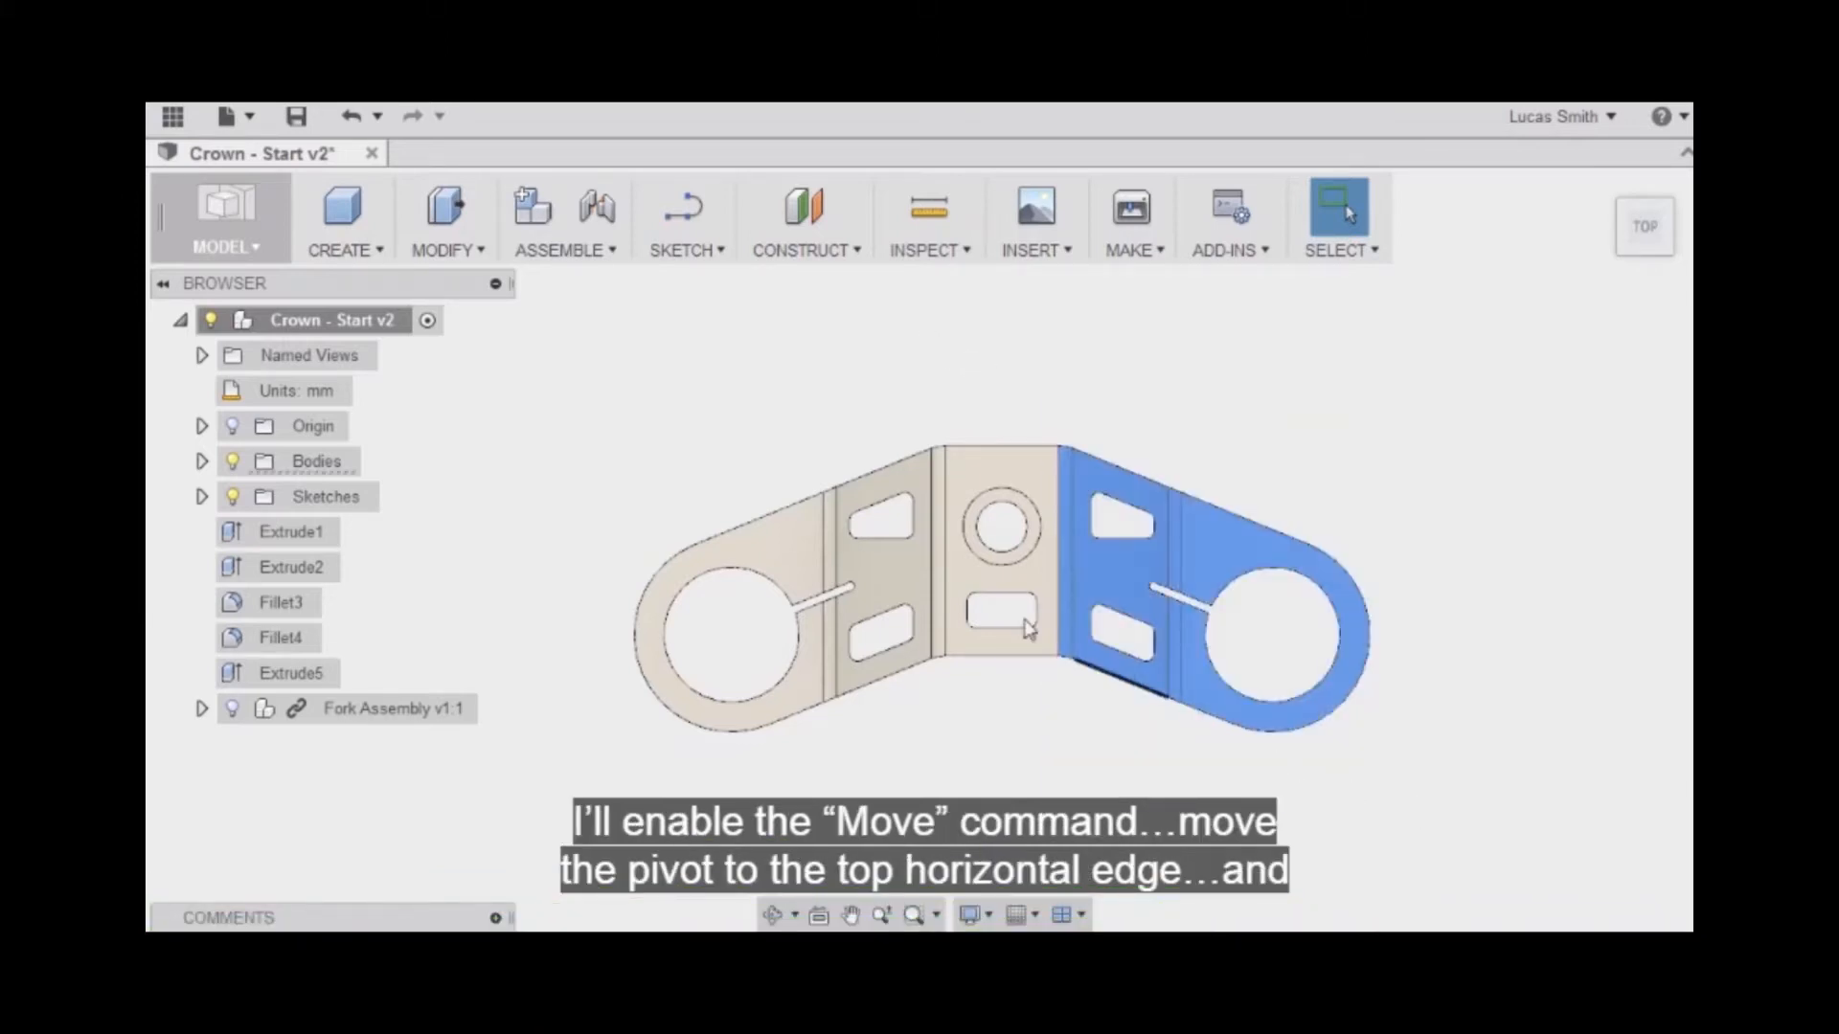
Step: Move the selected arm faces 20 mm outward to the right (Z distance -20 mm), with the pivot set on the crown's upper horizontal edge
left_click(482, 252)
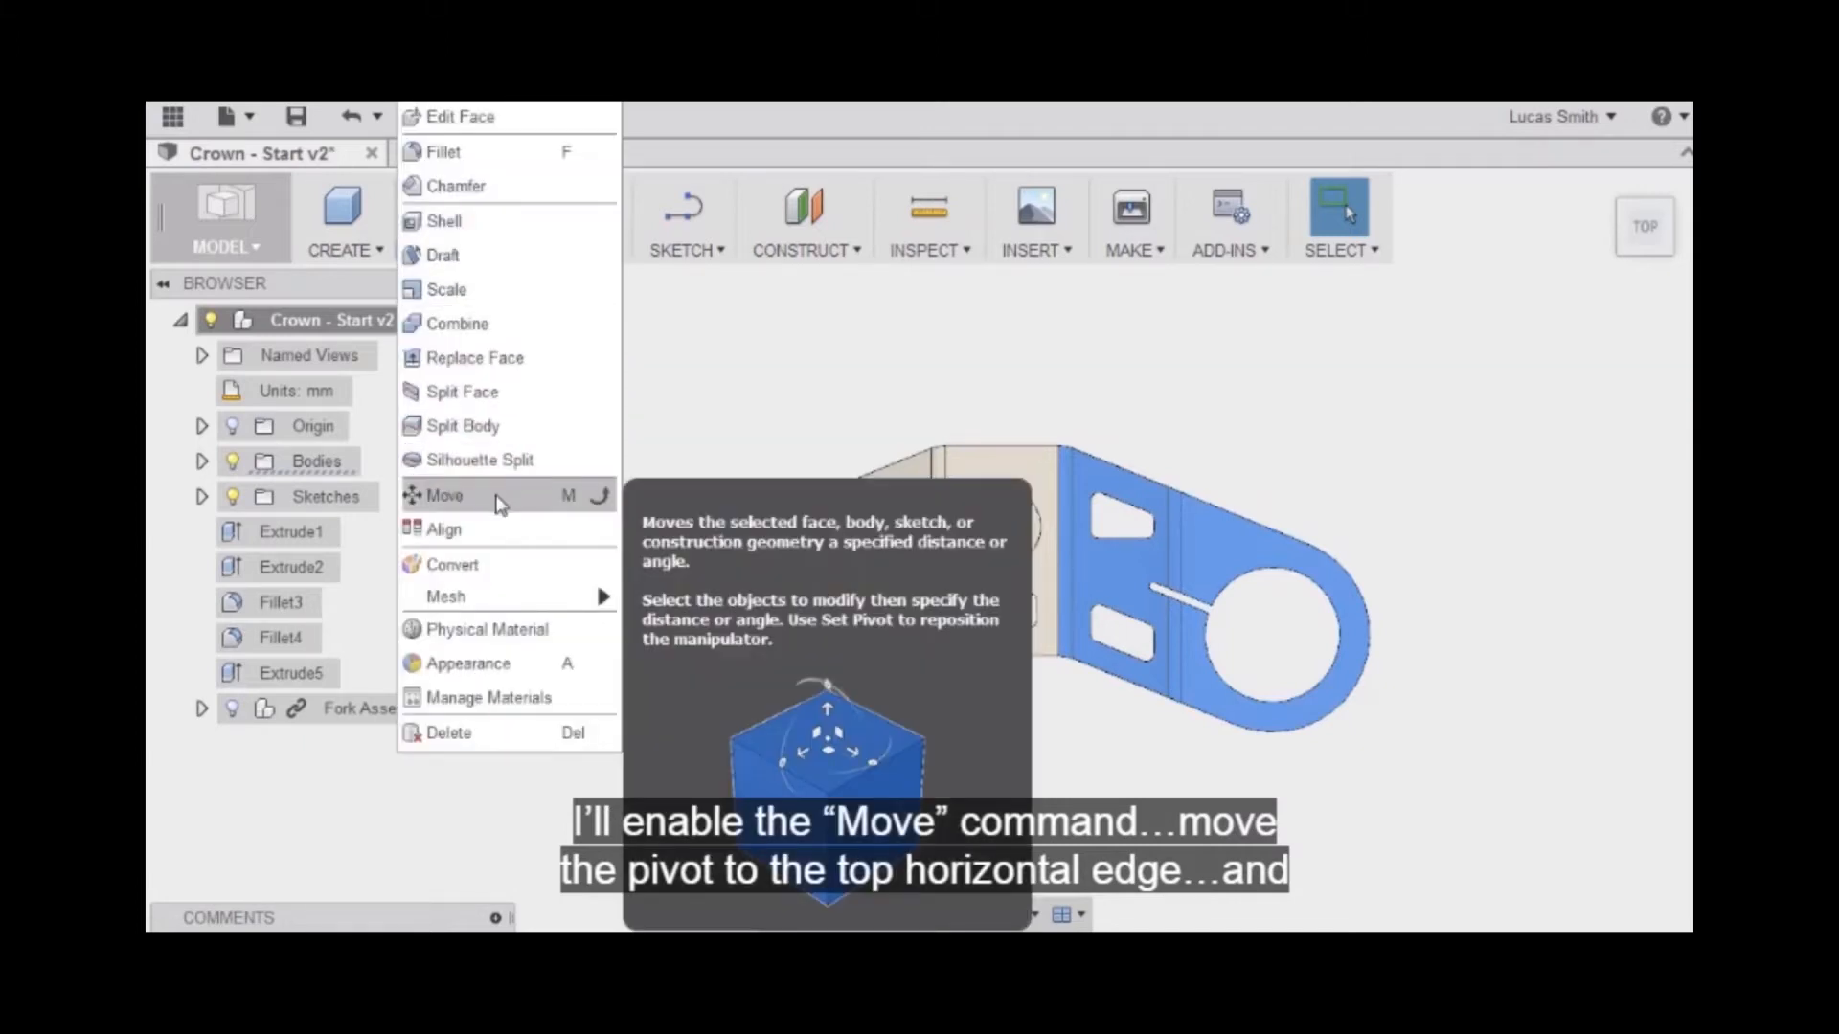
left_click(497, 495)
left_click(540, 555)
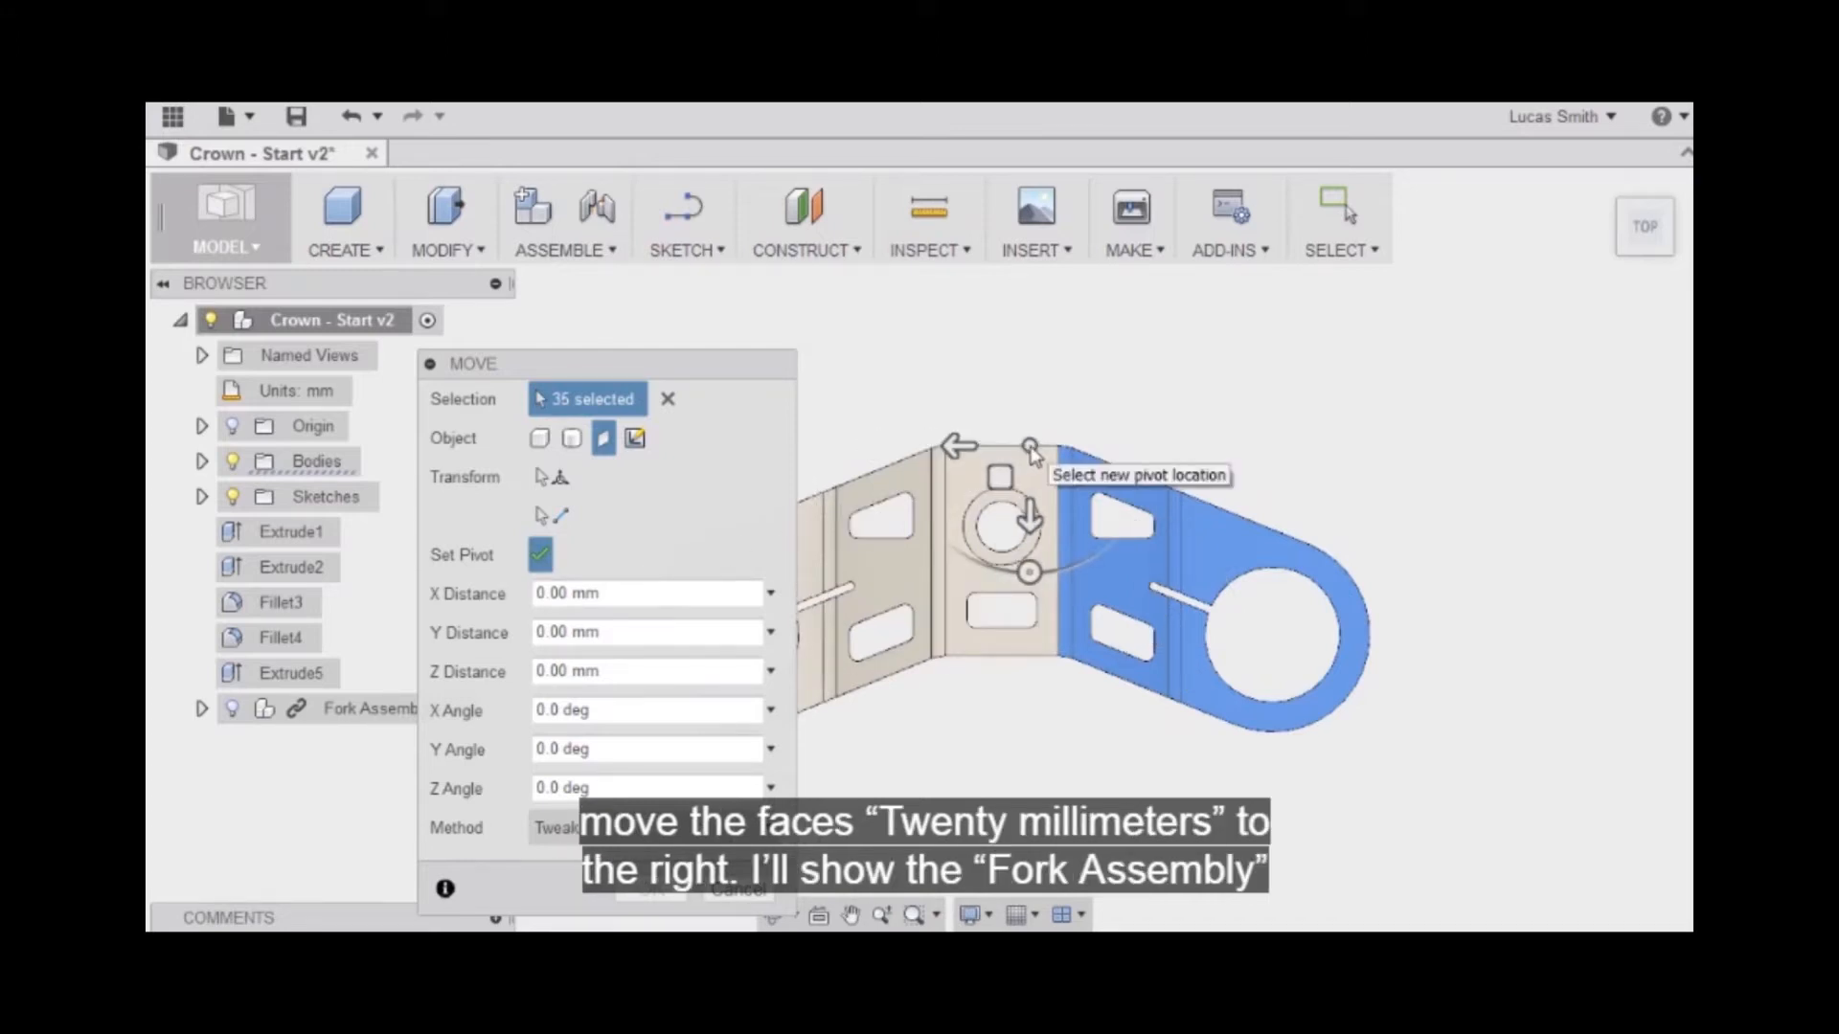
scroll(1031, 456, "up", 2)
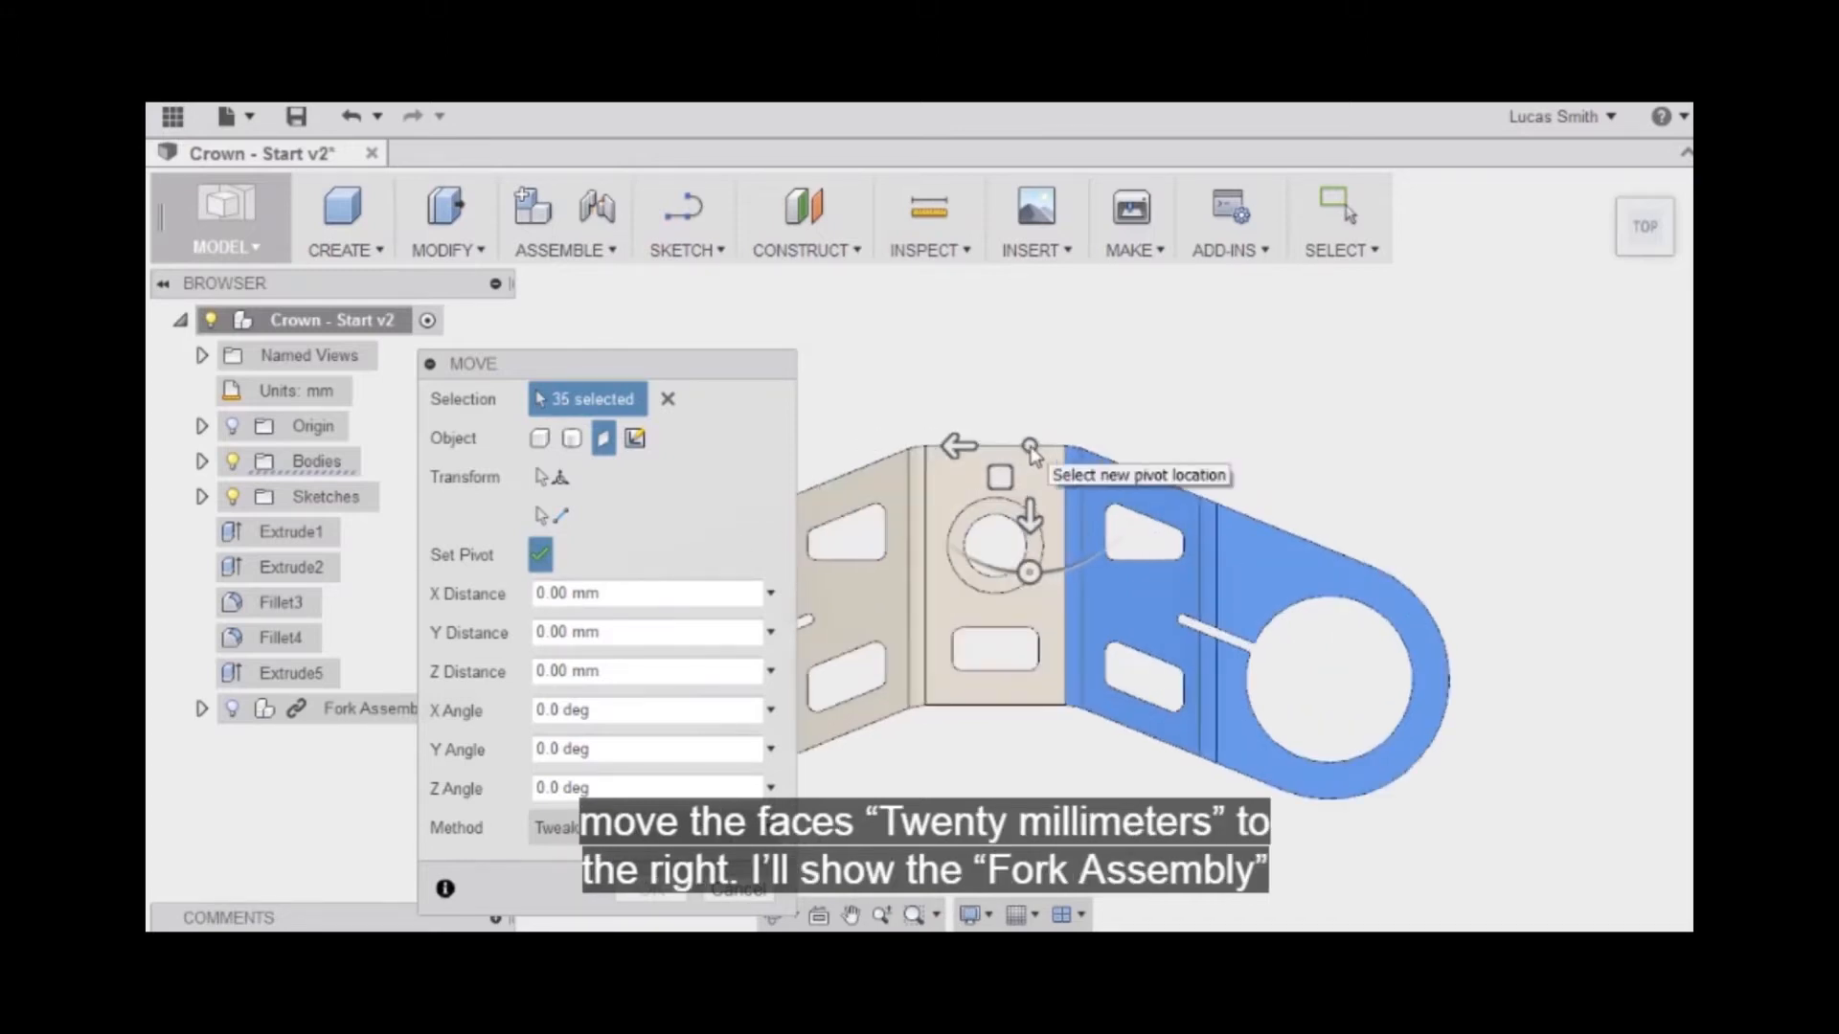
left_click(954, 445)
left_click_drag(954, 446, 1032, 446)
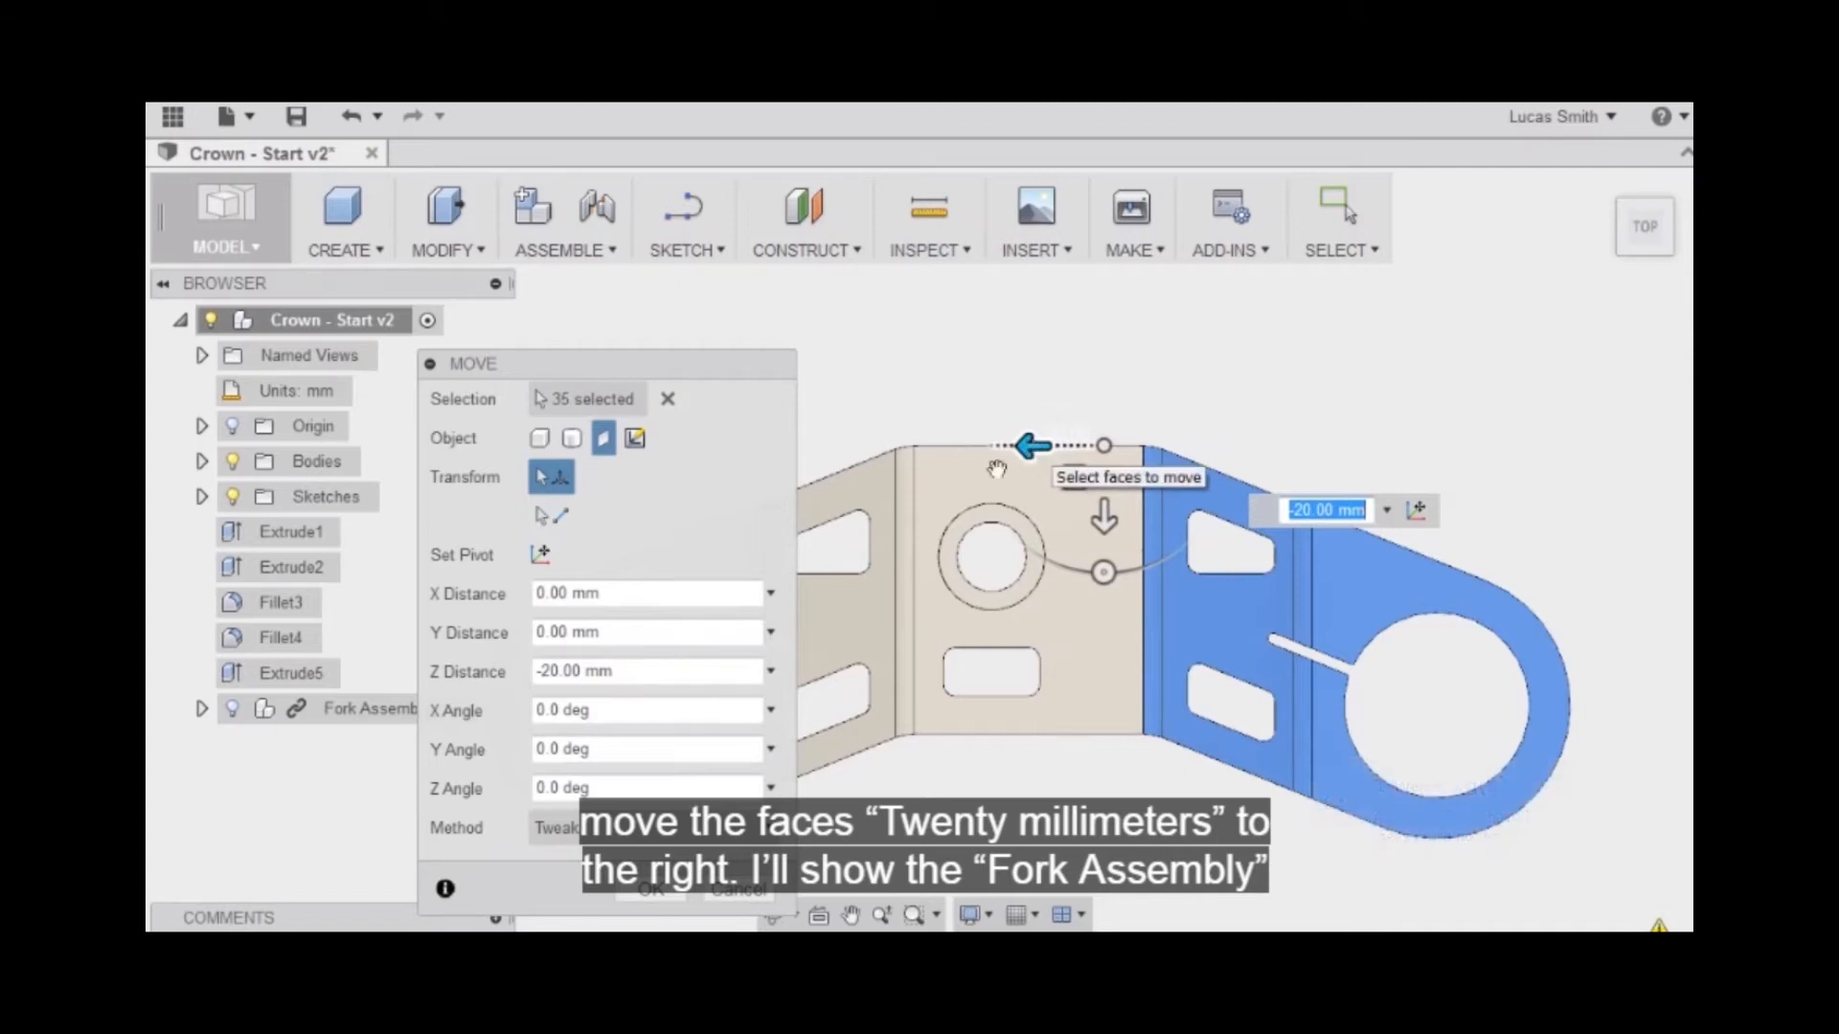
Step: Show the Fork Assembly again, accept the face move, and examine how the fork tubes fit the crown holes
left_click(232, 710)
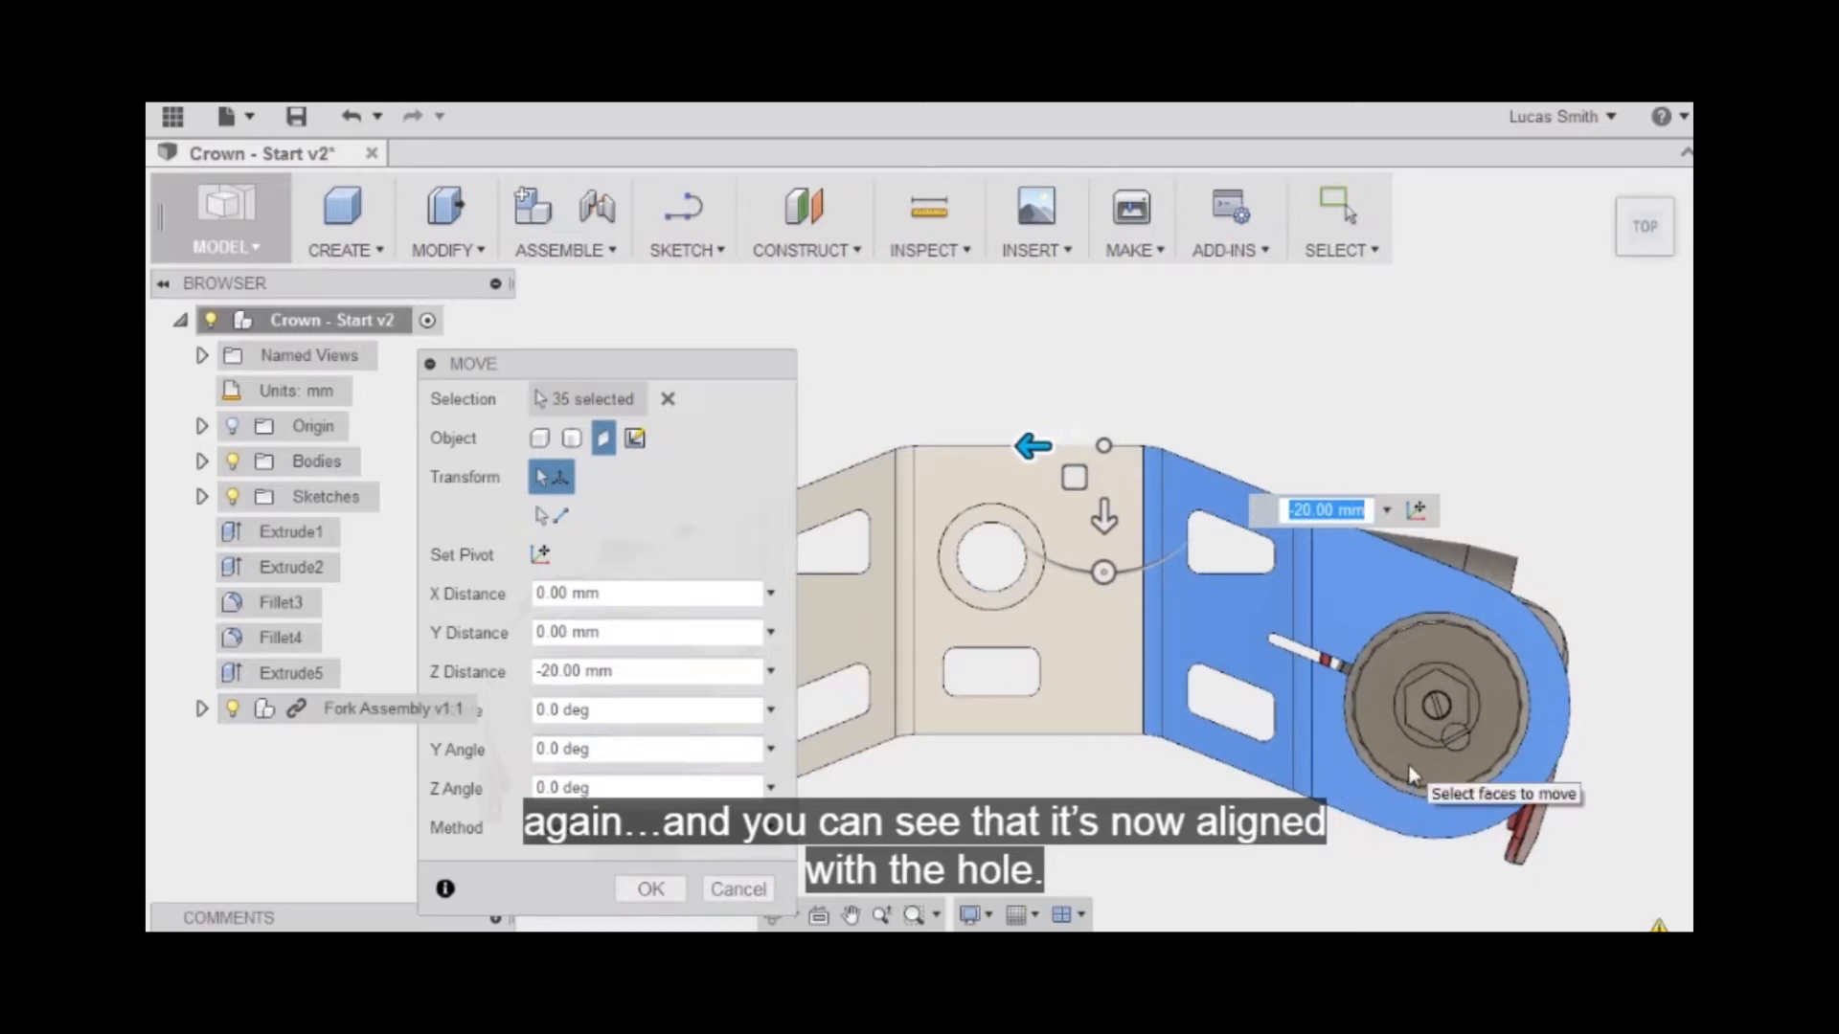
left_click(657, 893)
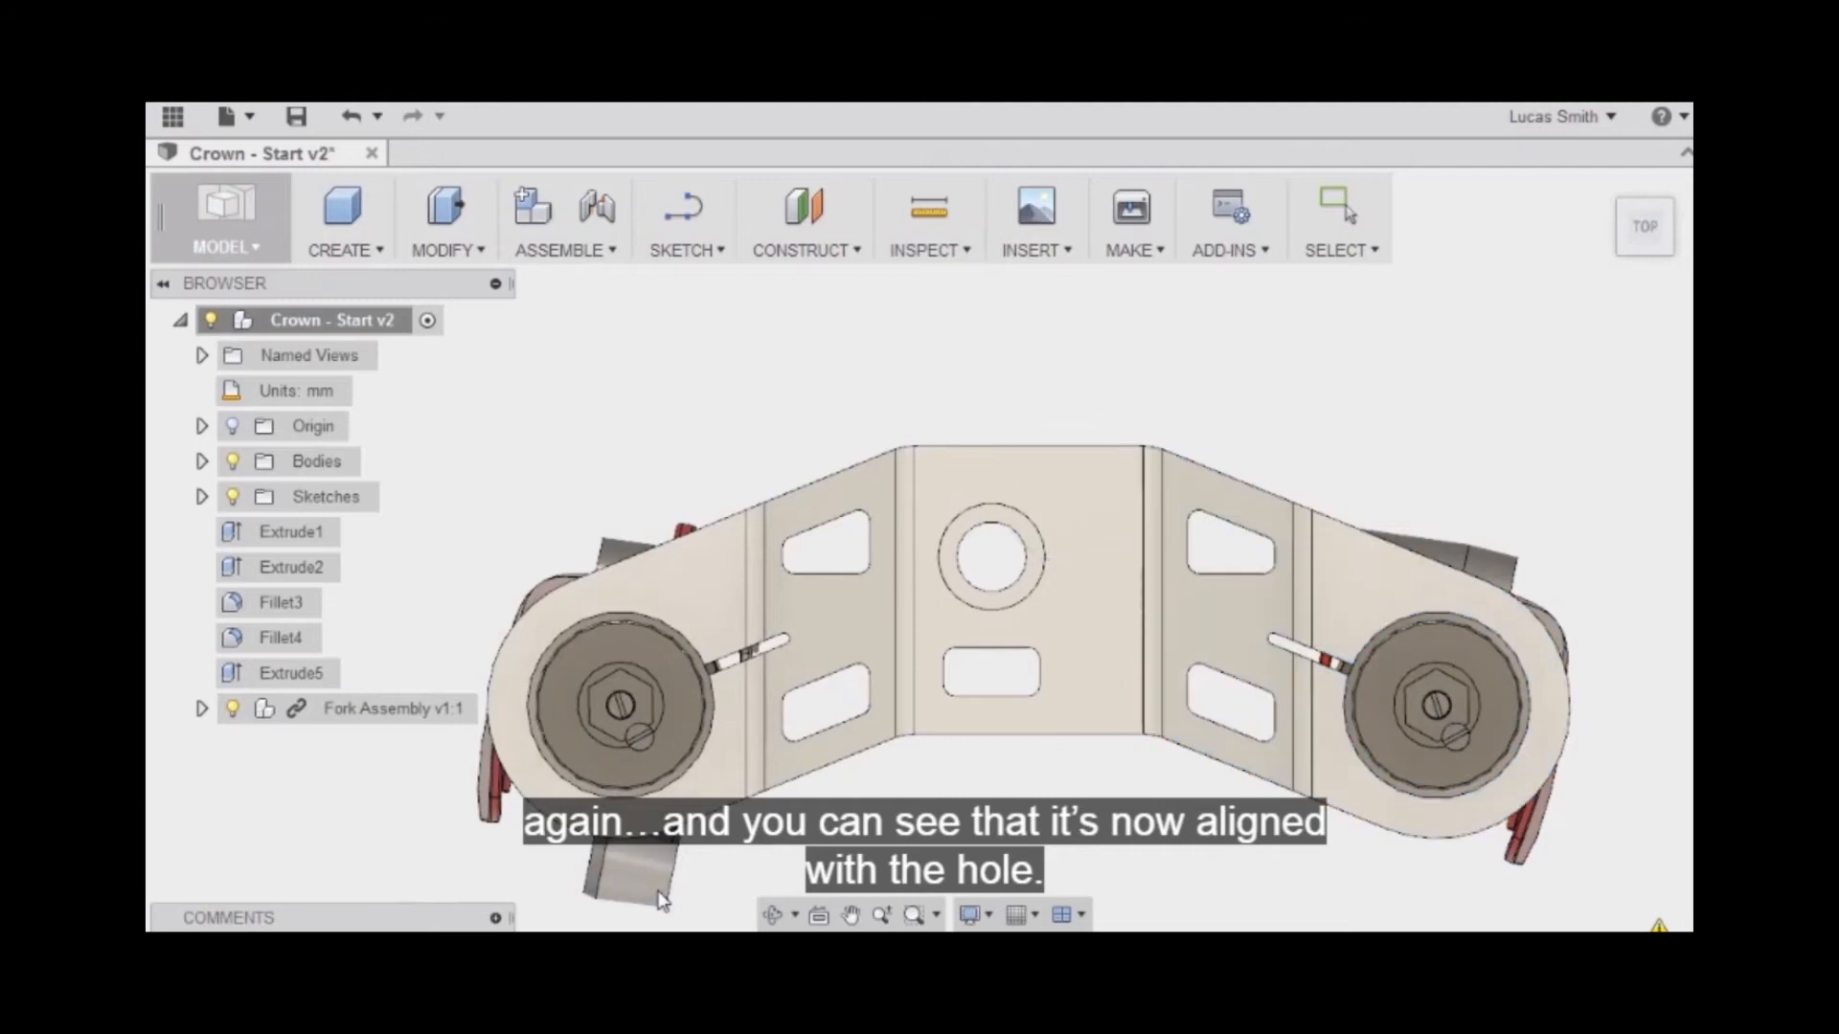
middle_click_drag(848, 845, 850, 776, "shift")
middle_click_drag(1109, 485, 1102, 689, "shift")
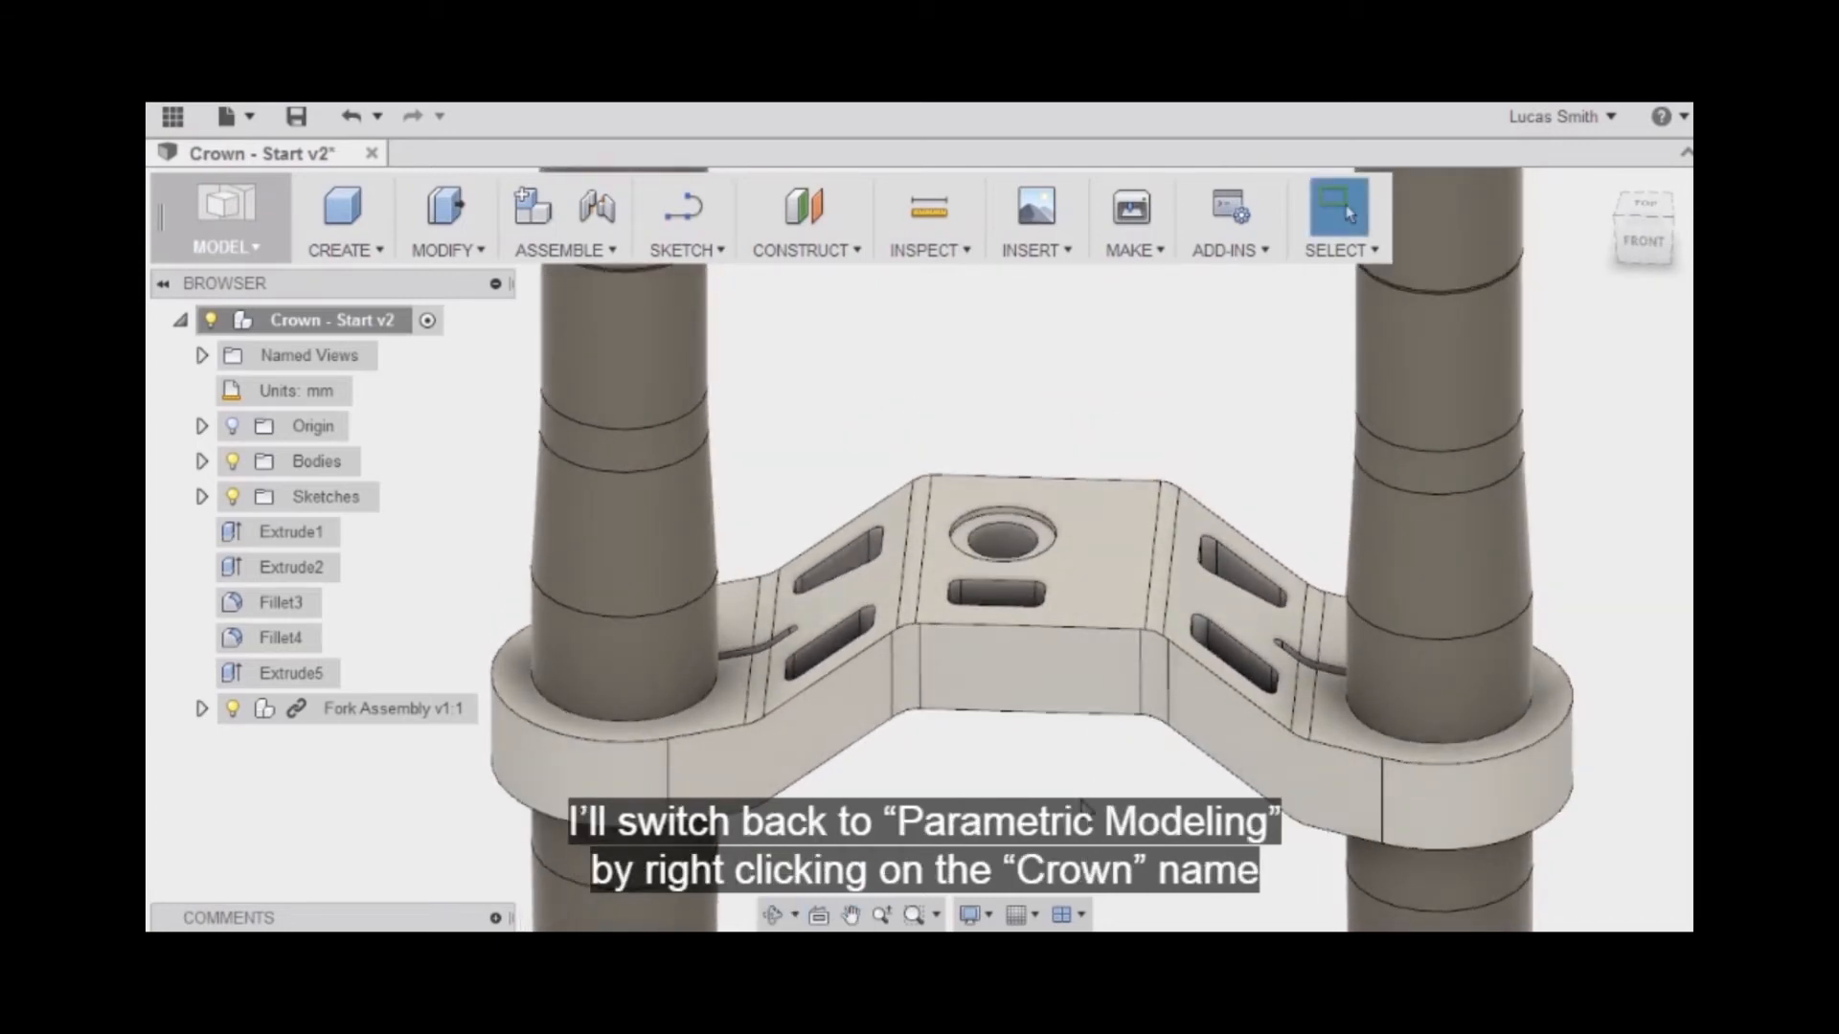
Step: Switch the crown design back to parametric modeling with Capture Design History and inspect its remaining solid body
right_click(361, 326)
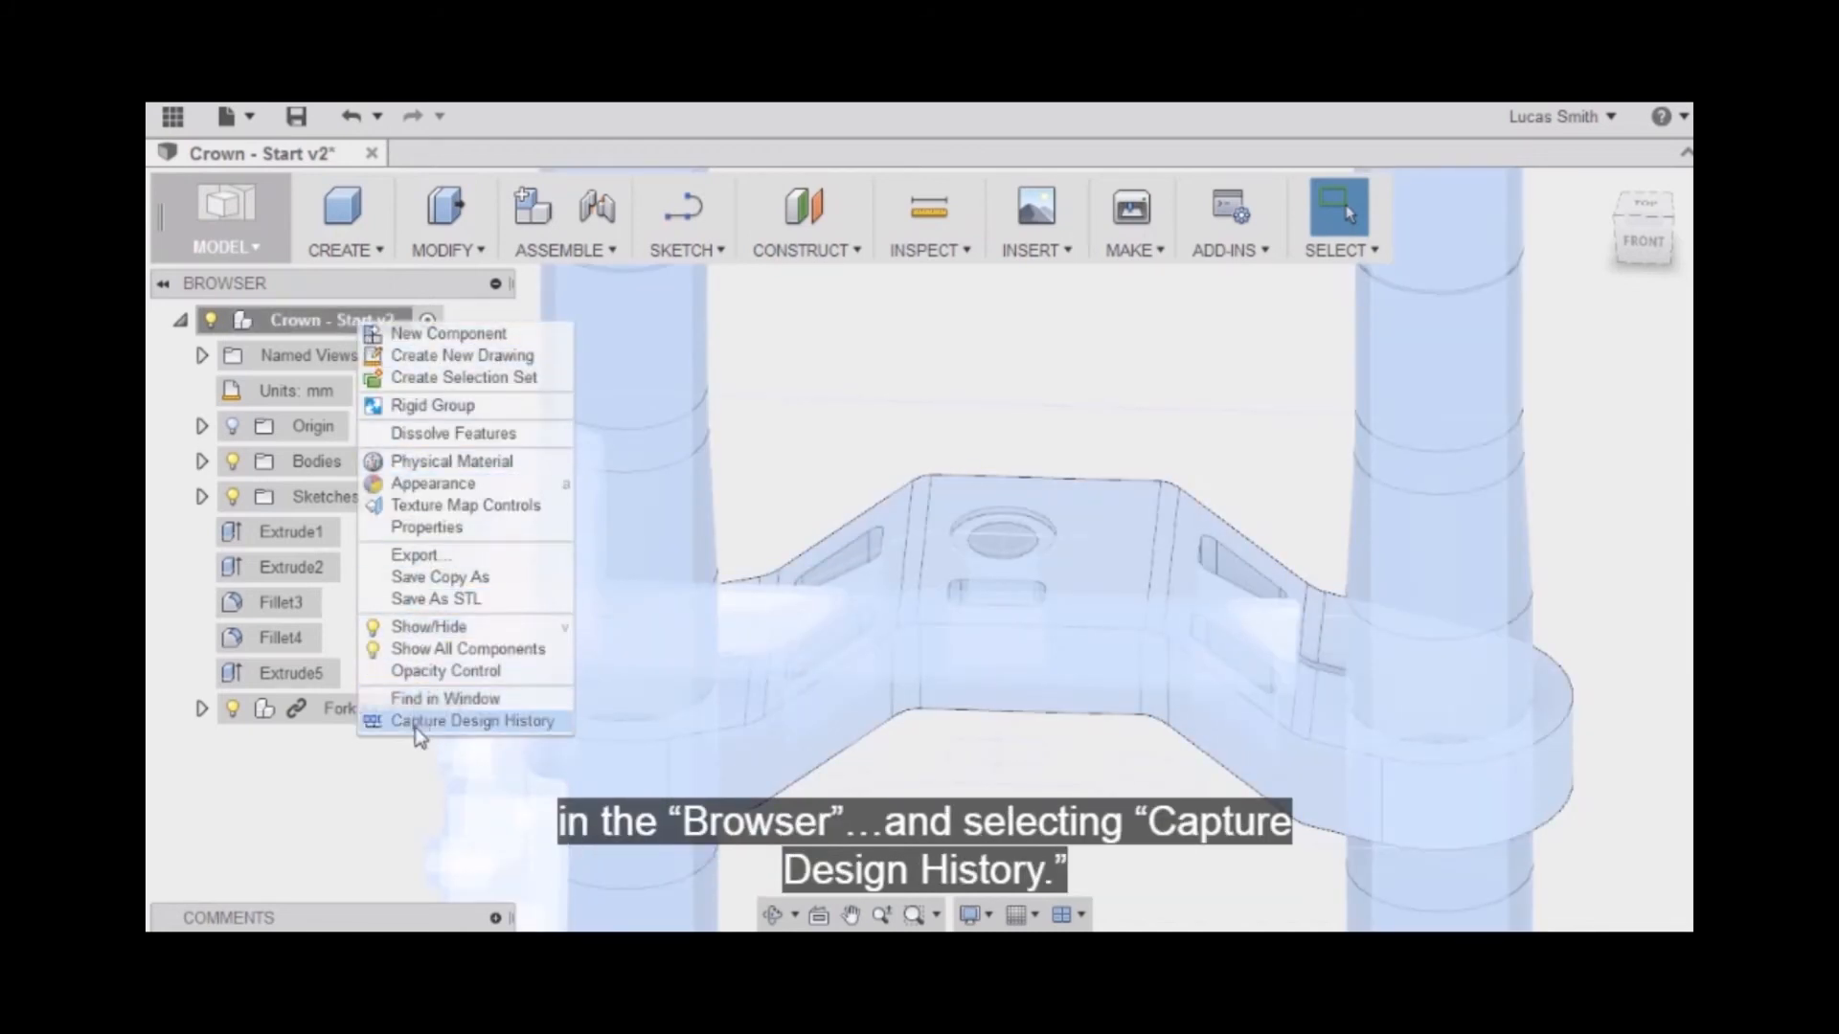
left_click(472, 722)
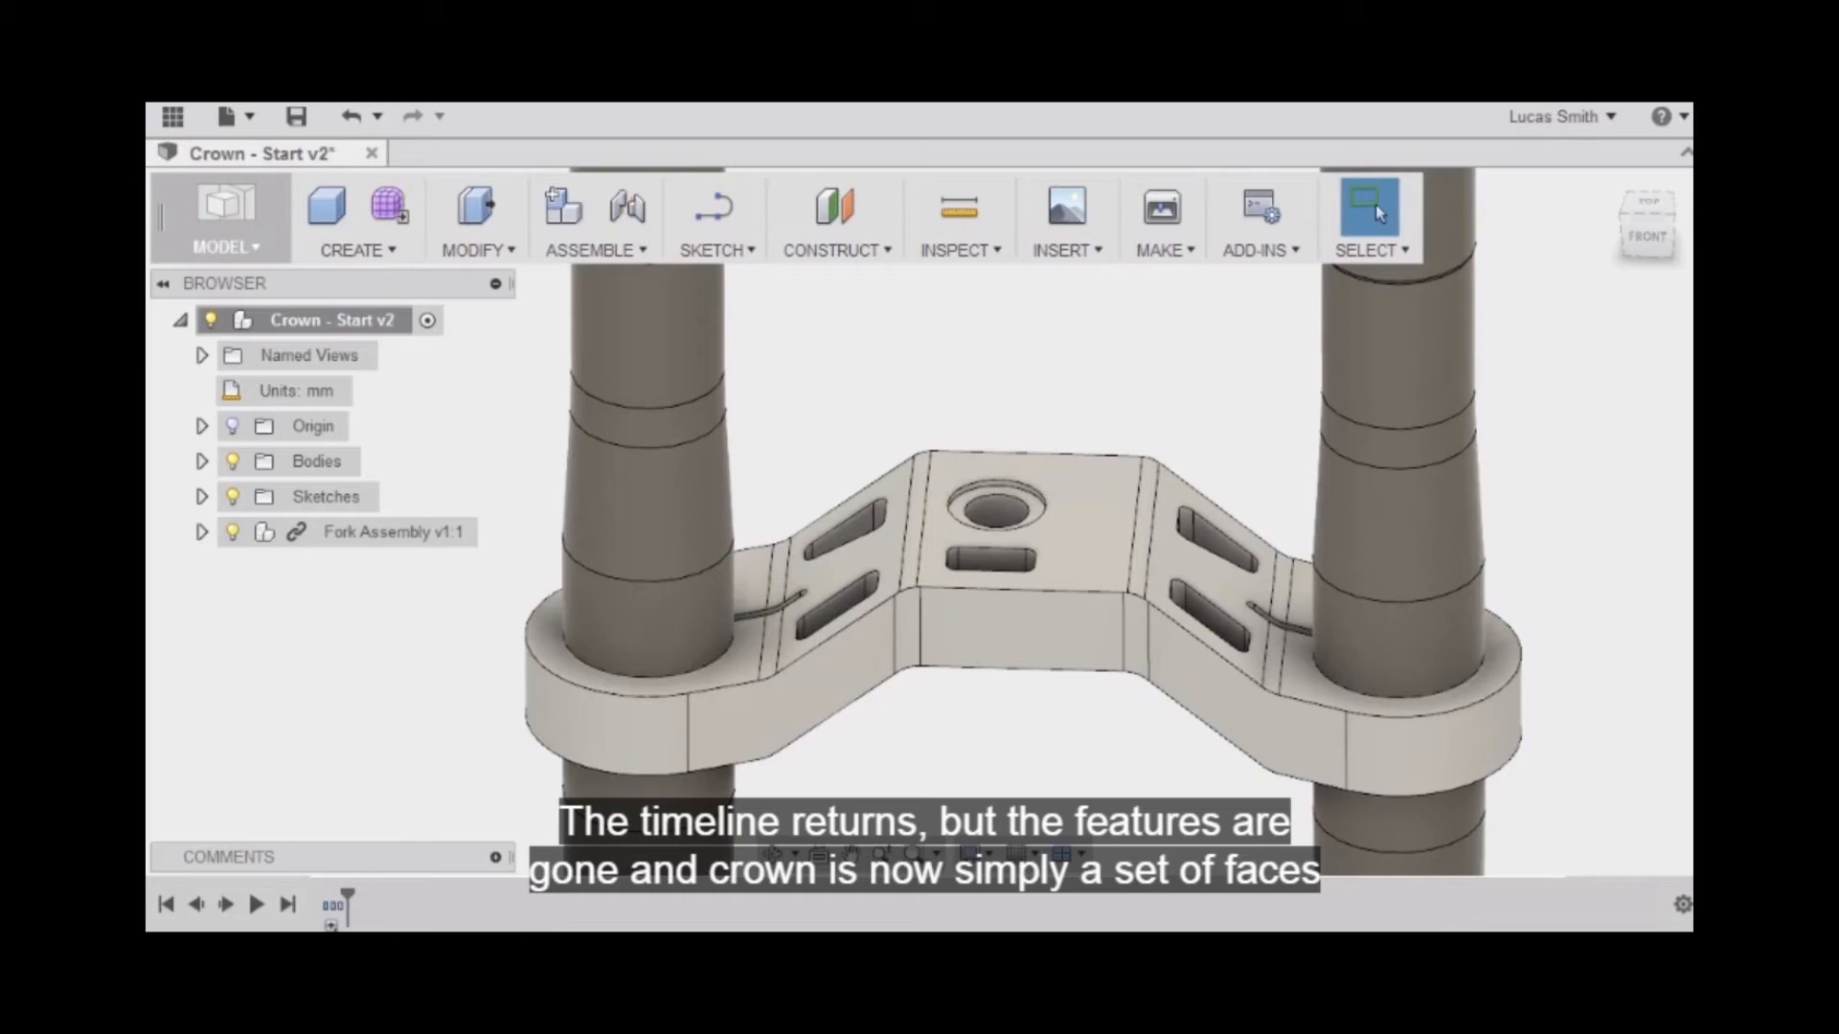
left_click(202, 462)
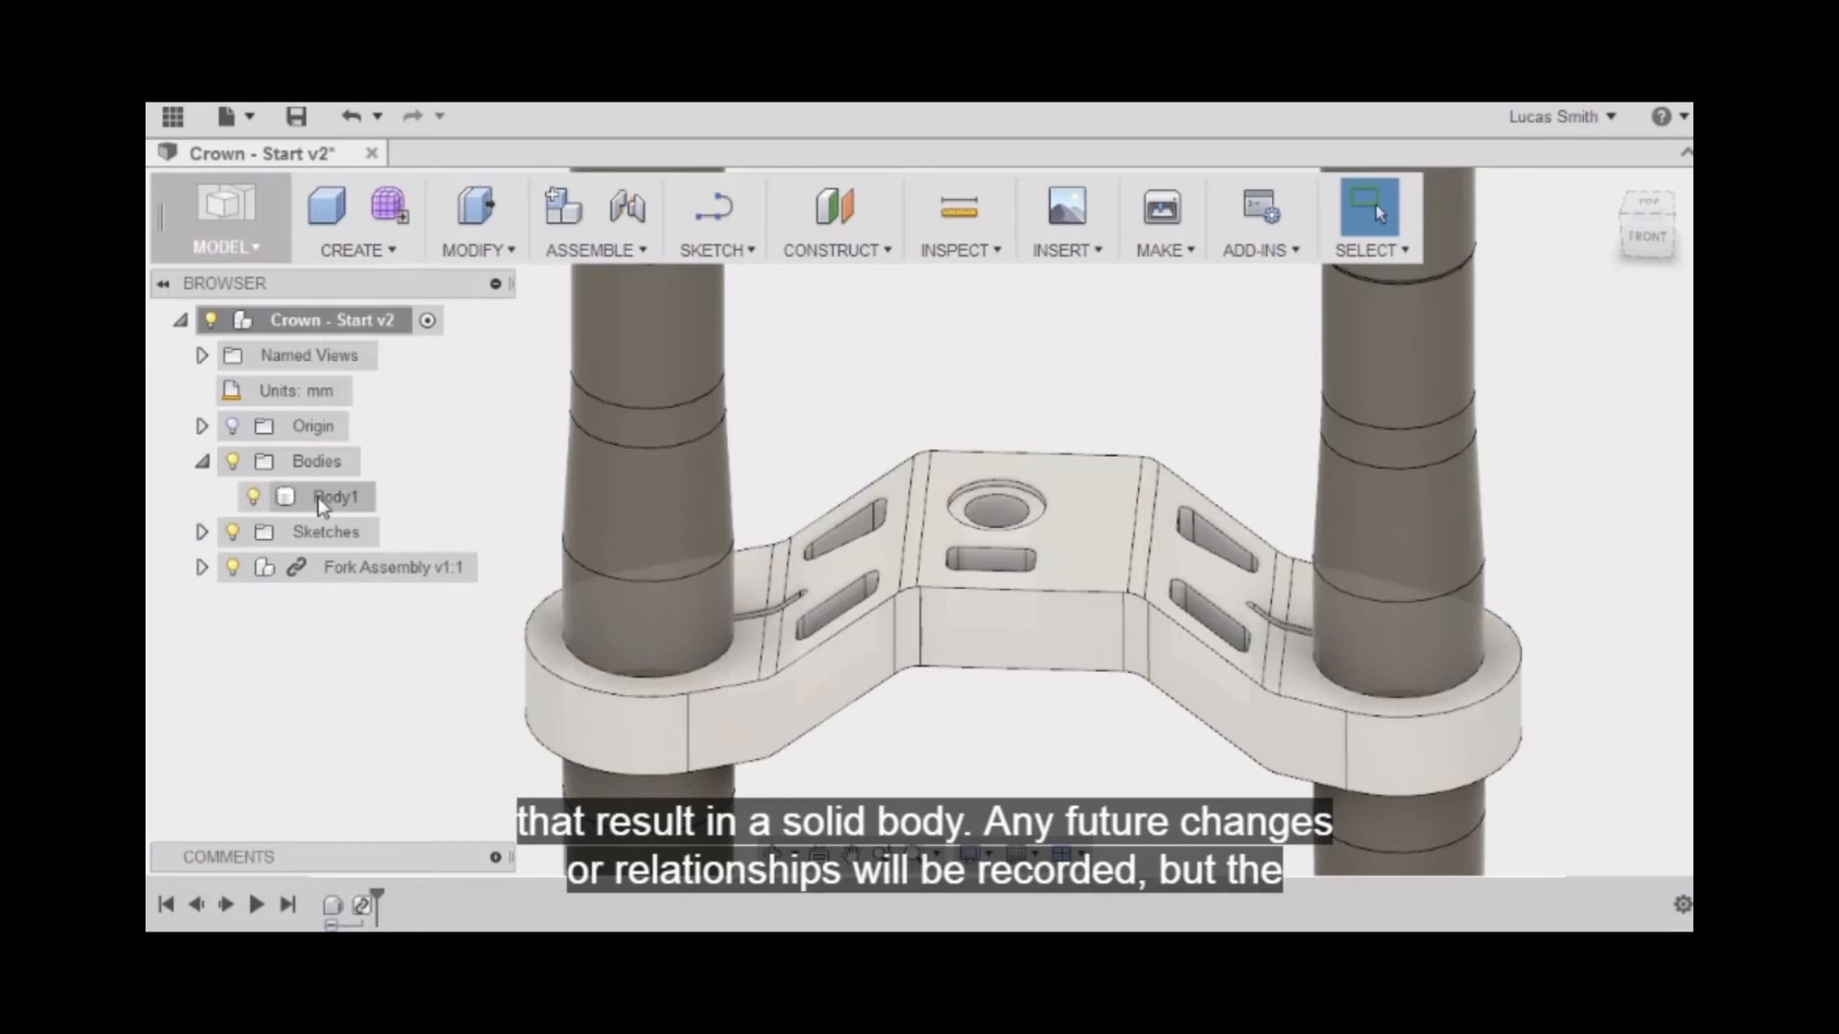
left_click(318, 497)
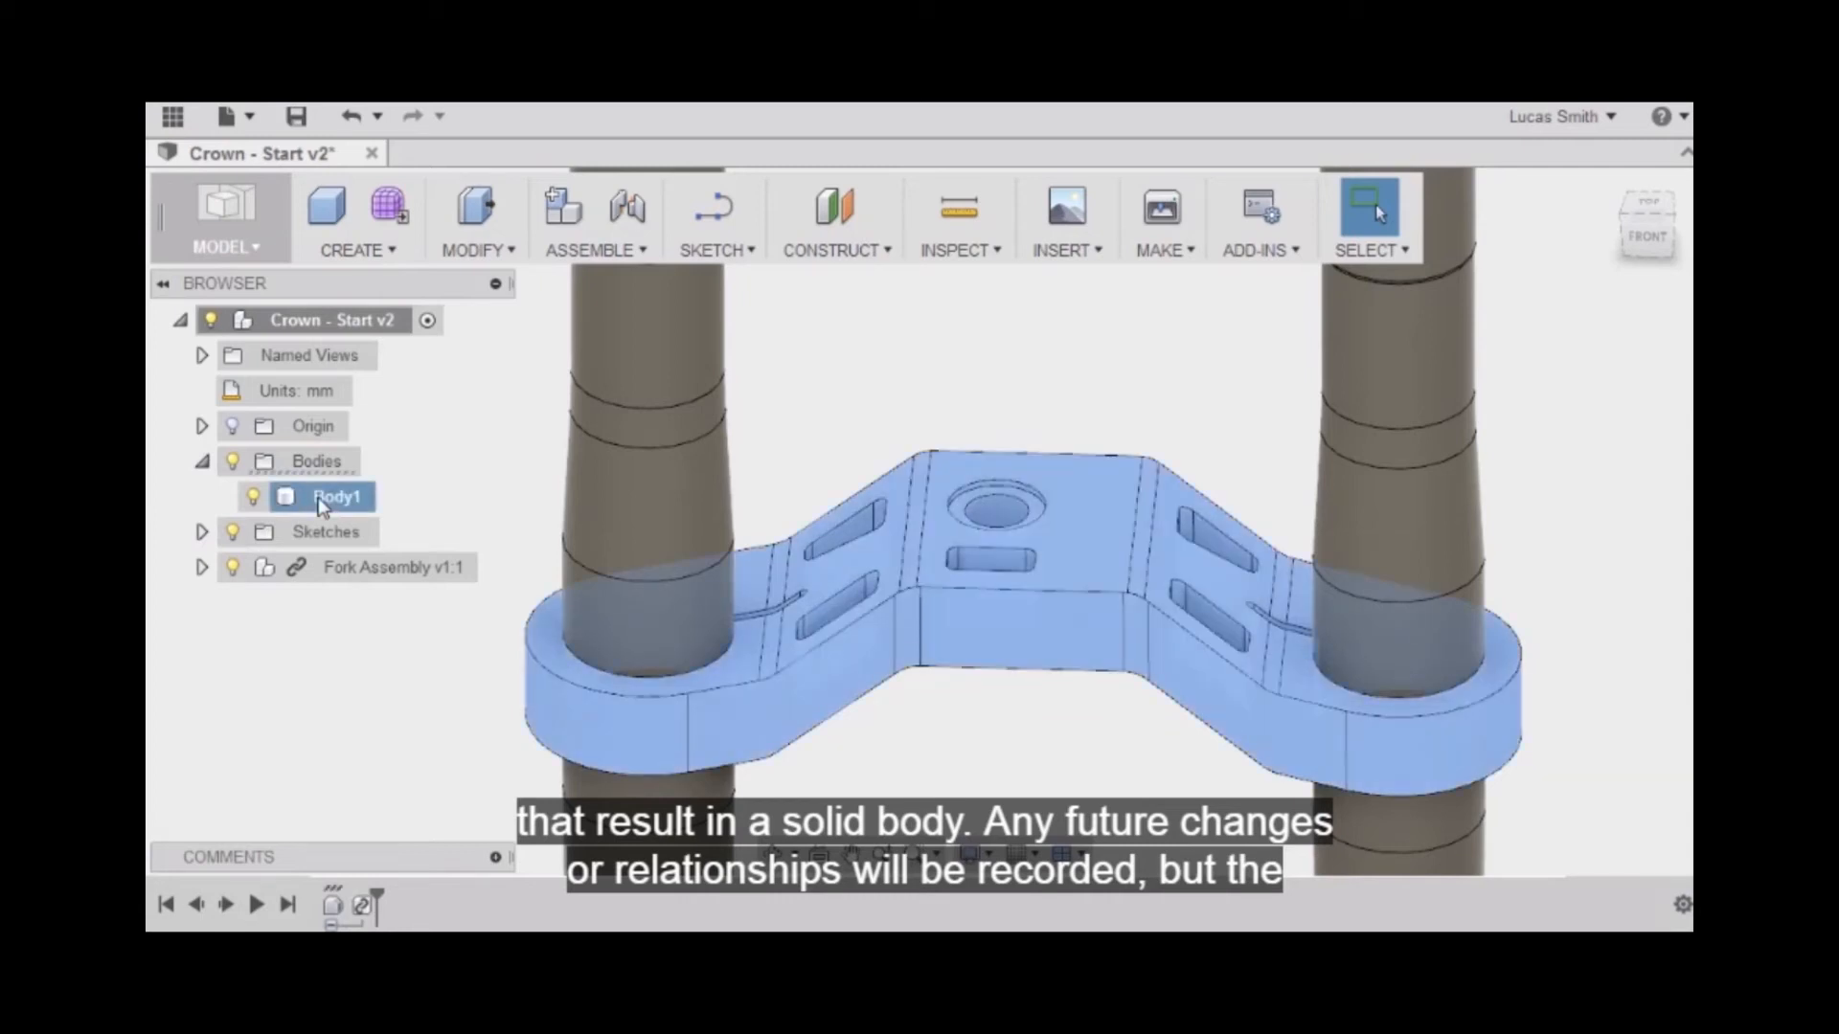
key("Escape")
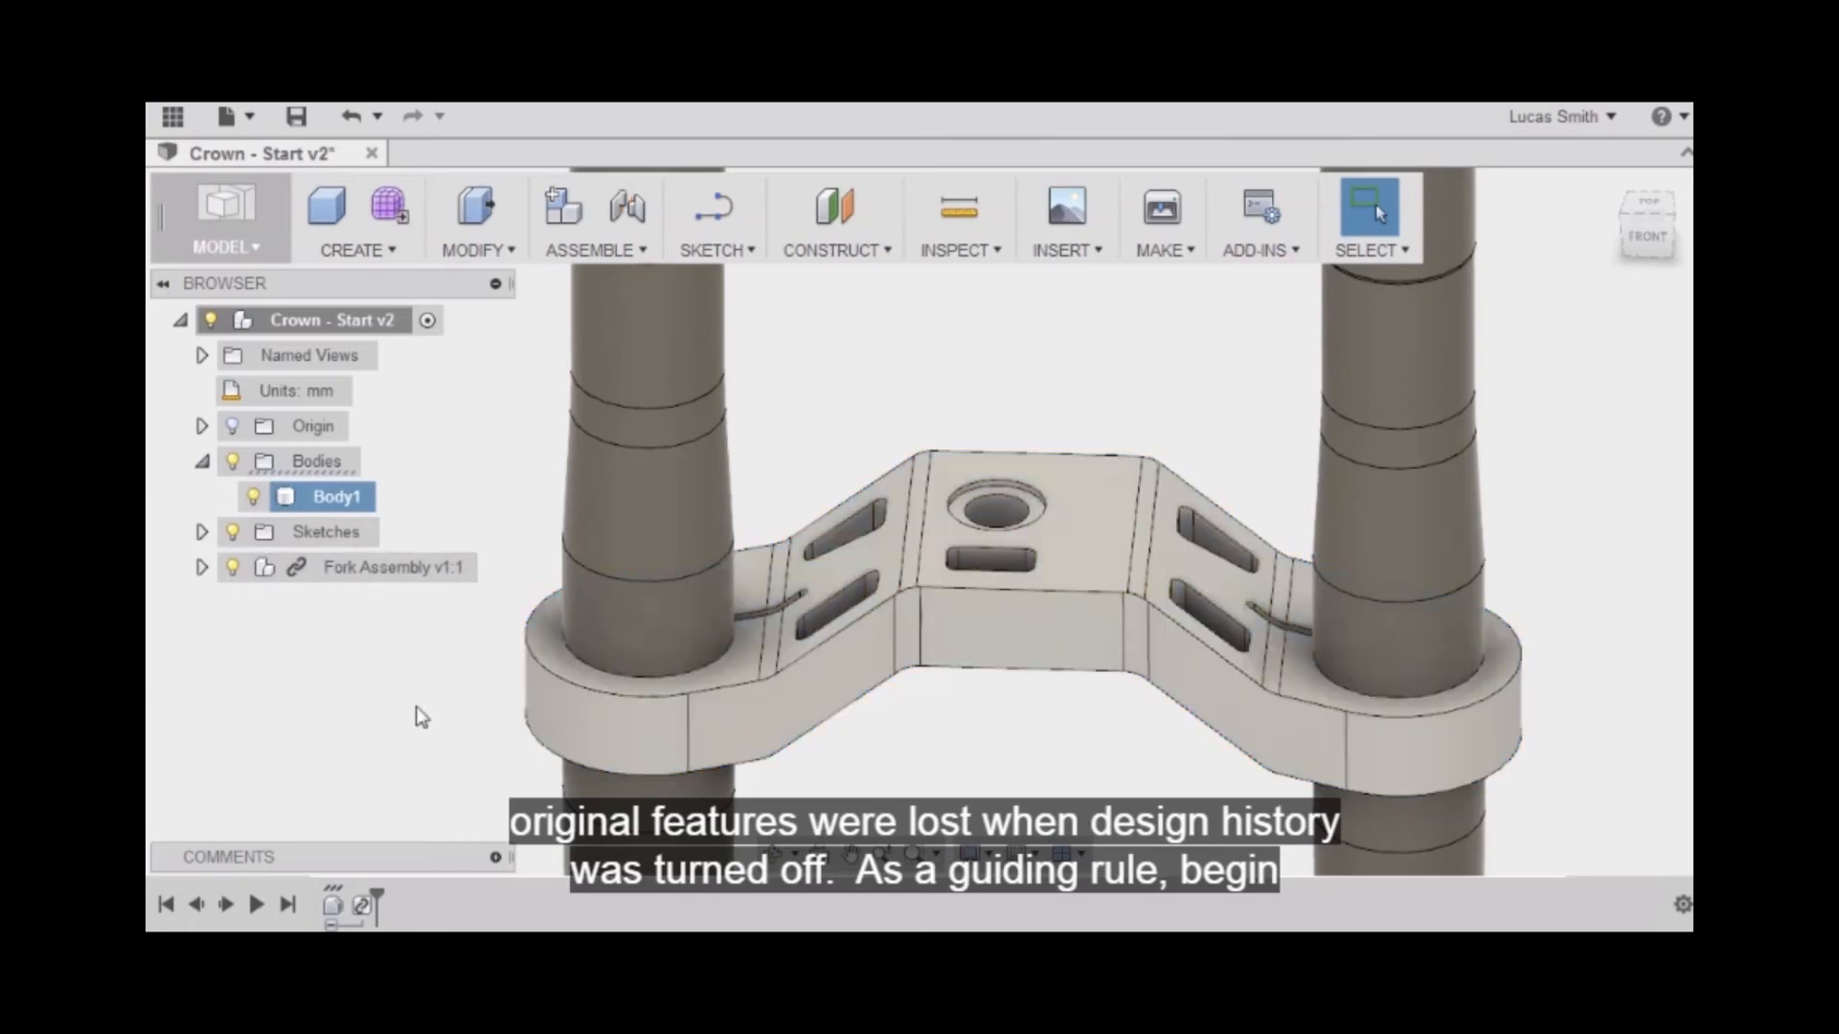